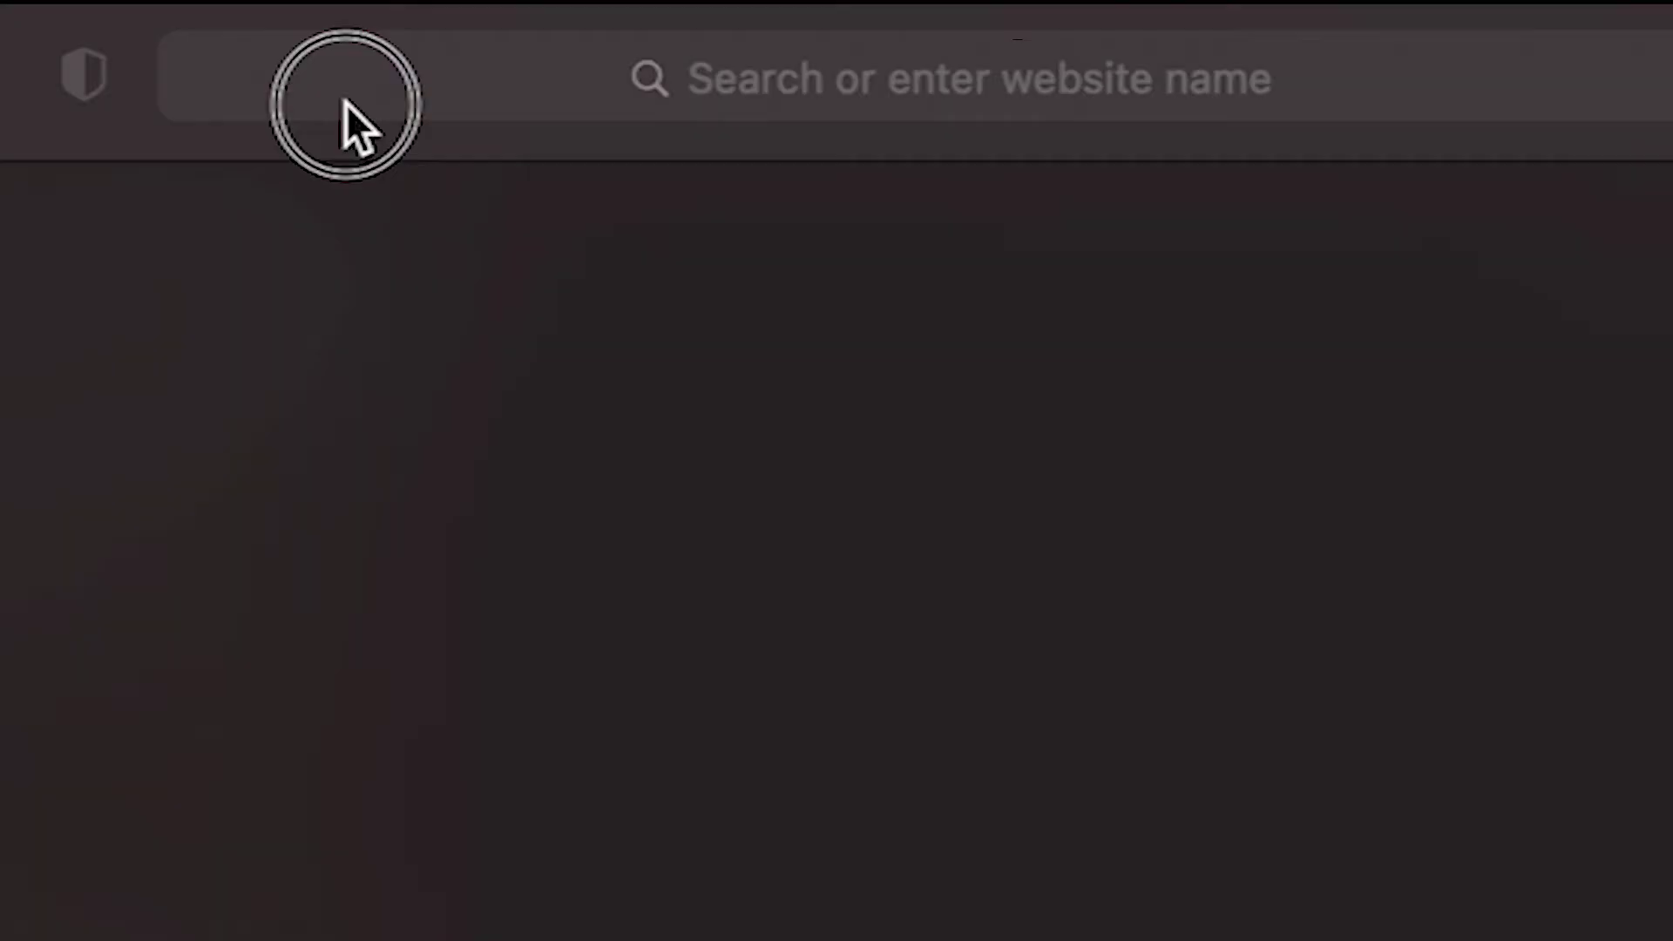
pyautogui.click(347, 103)
pyautogui.write('www')
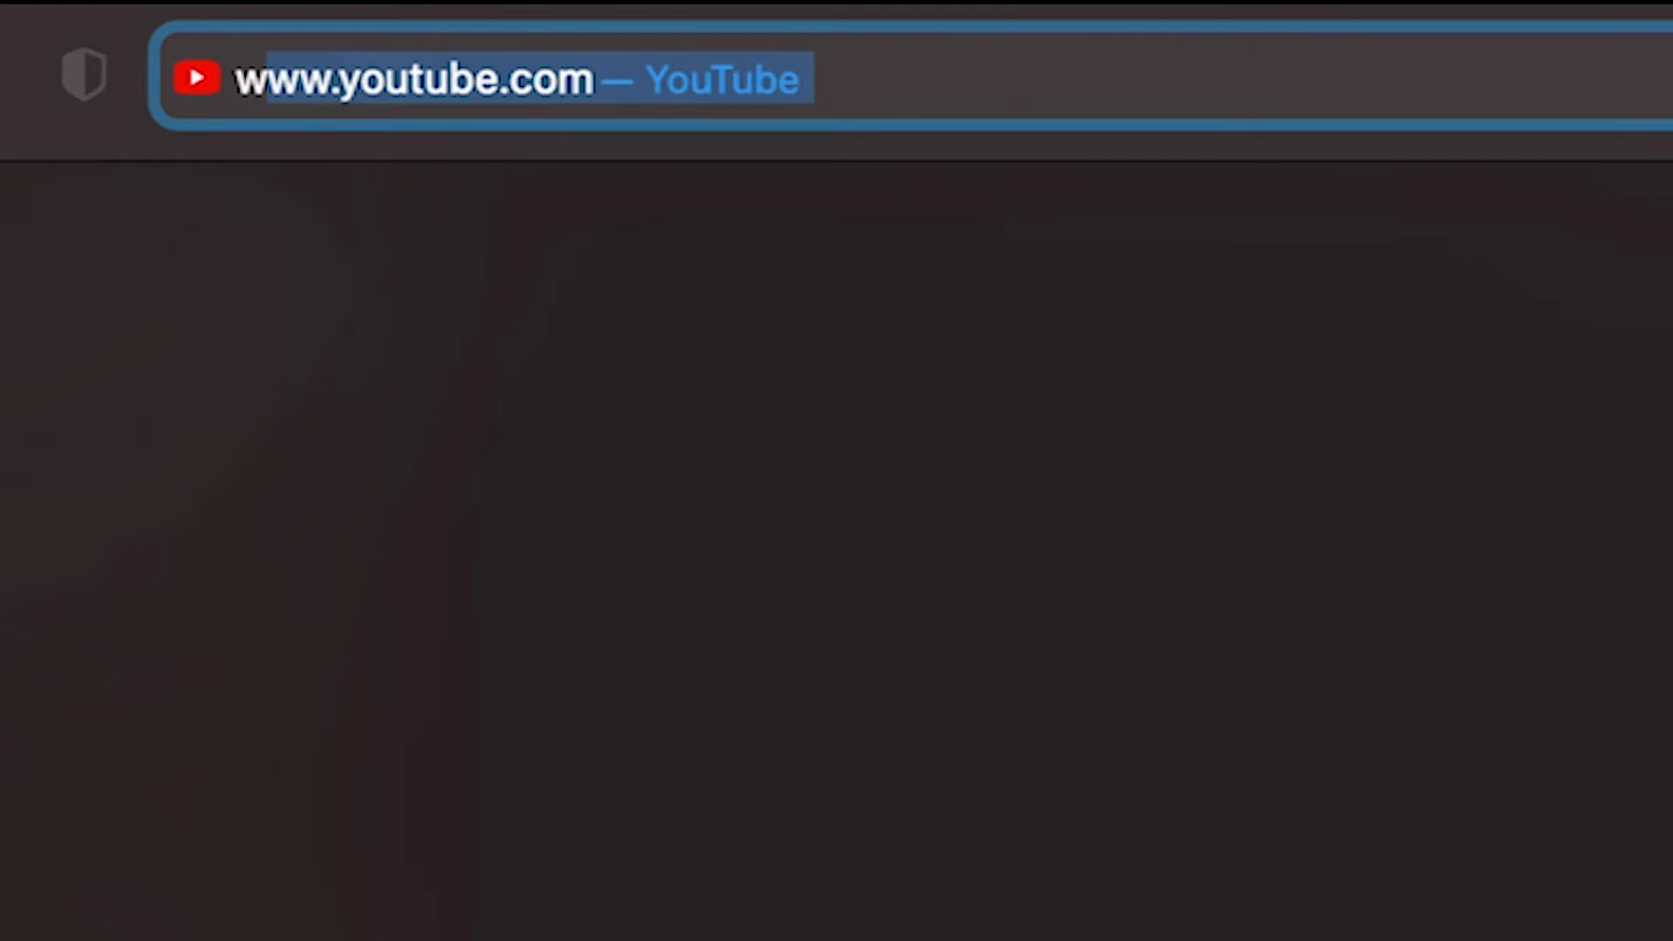
pyautogui.write('.canva.com')
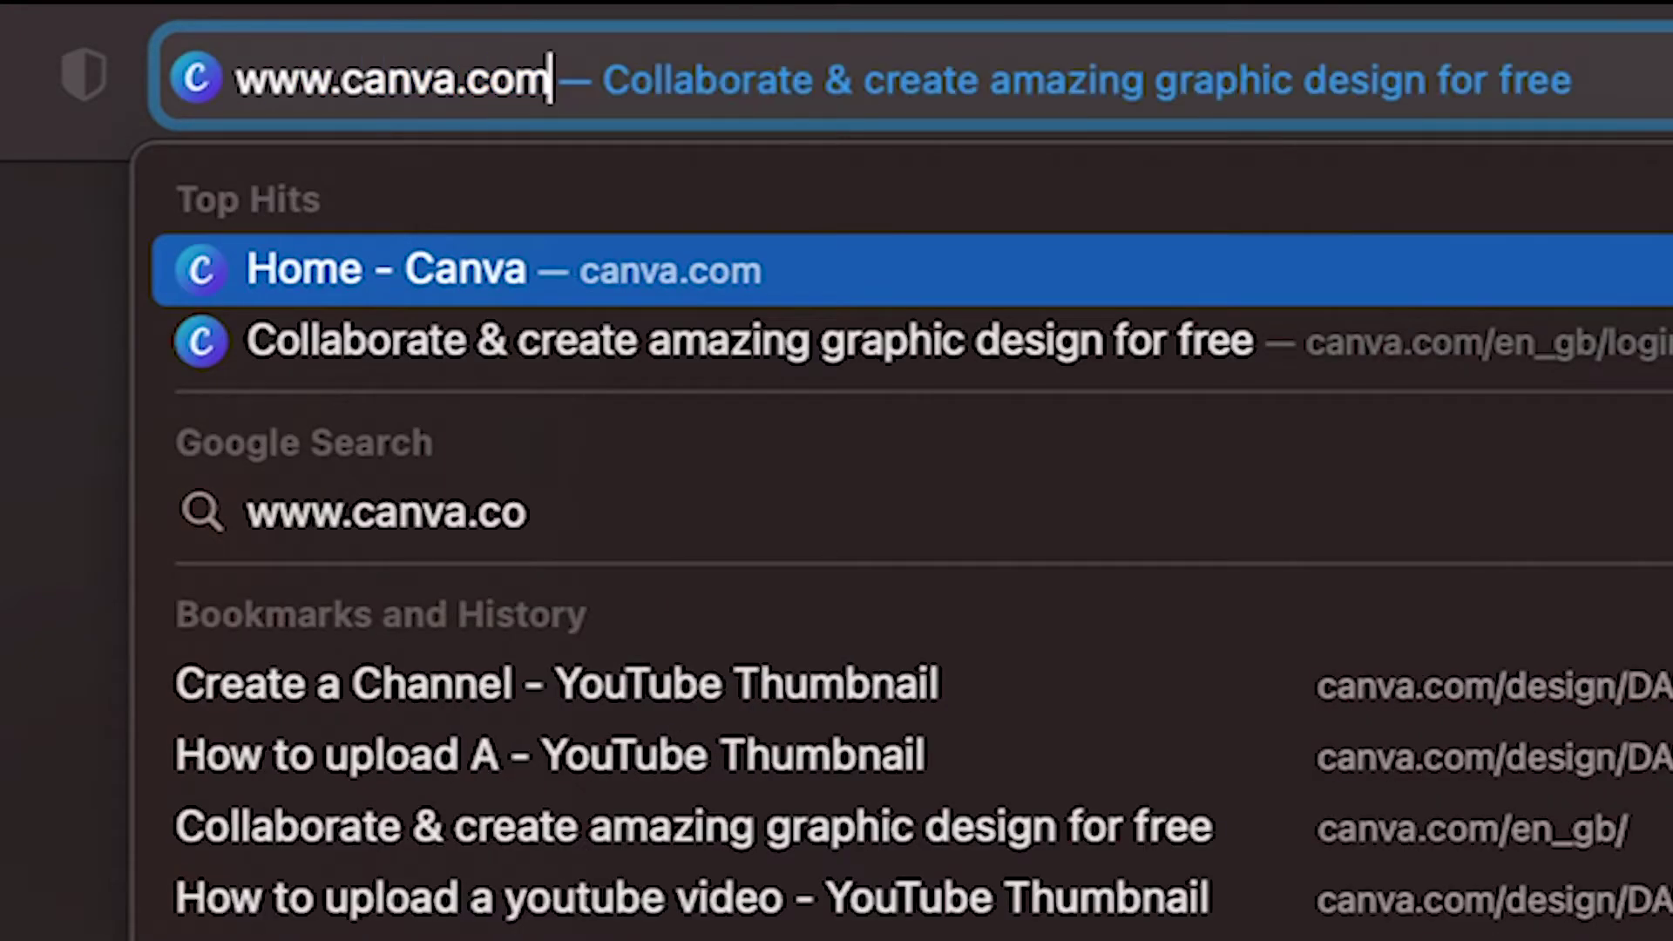
pyautogui.press('Return')
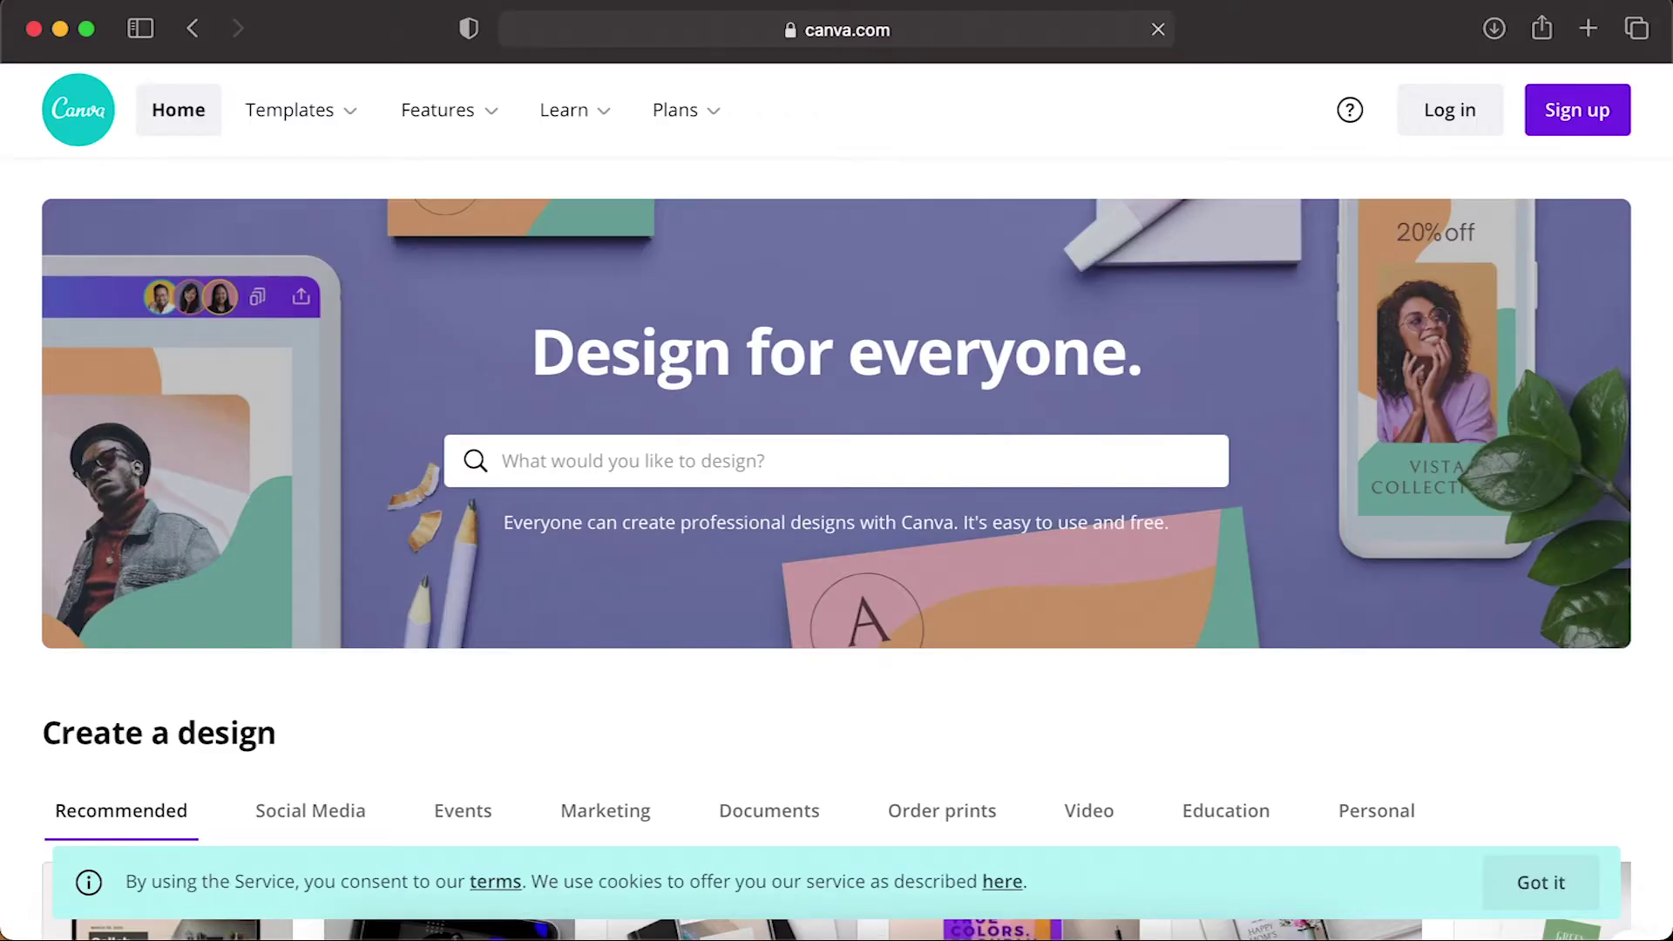
pyautogui.click(1583, 121)
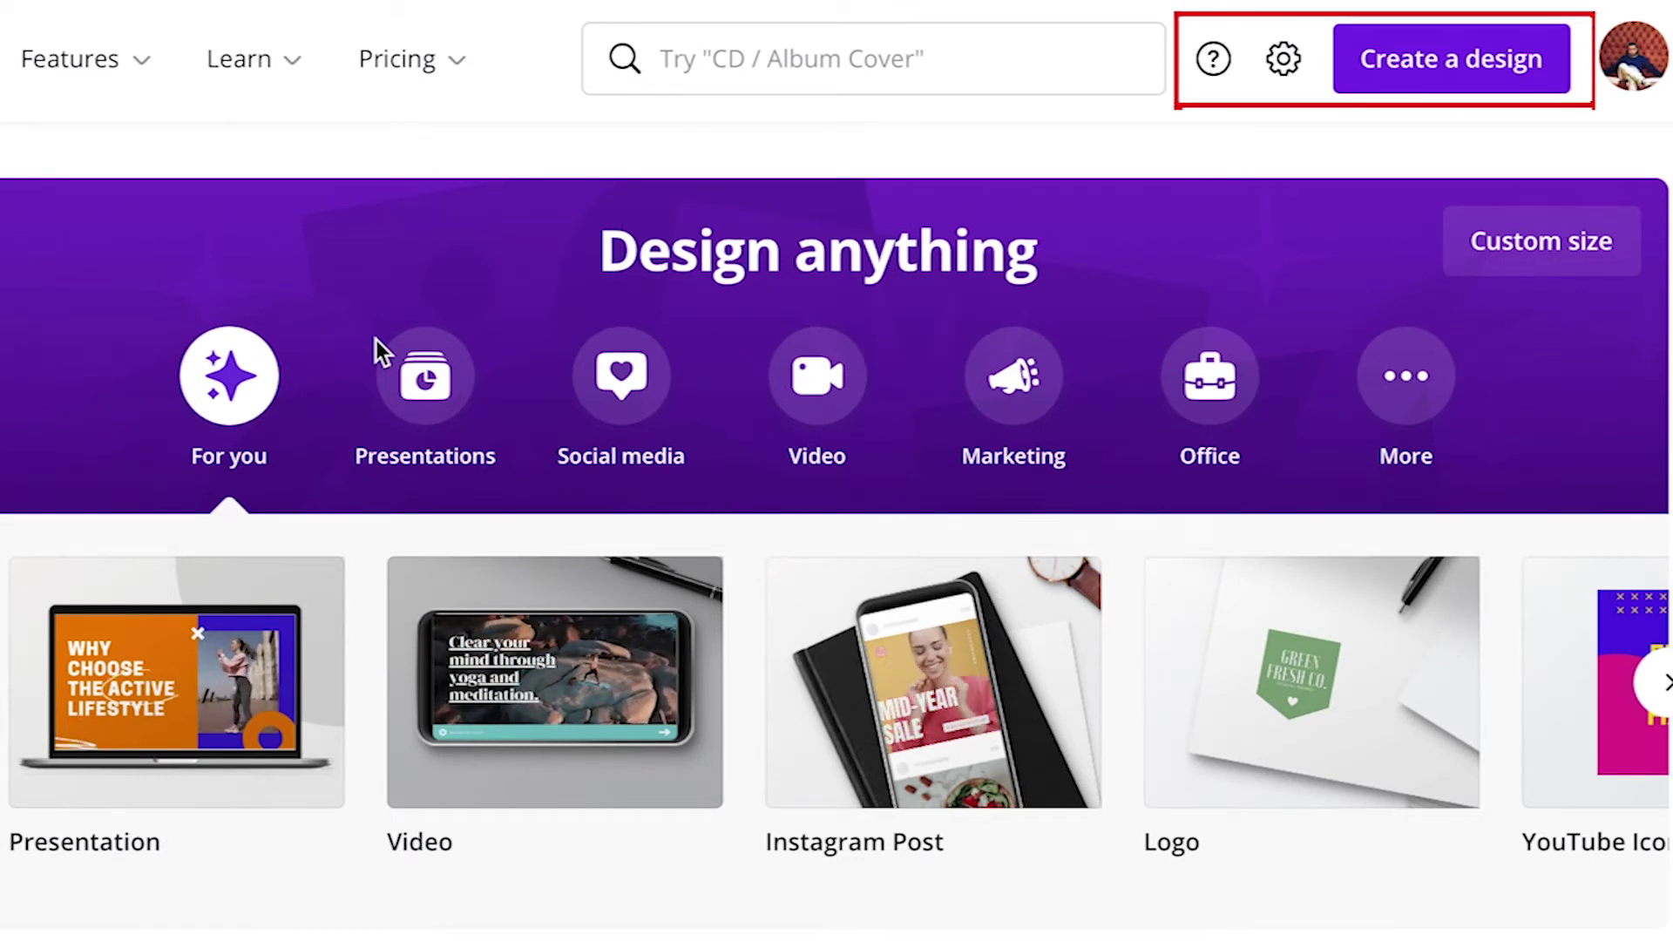
# Search the design types for "youtube thumbnail" and create a blank YouTube Thumbnail design of 1280 × 720 px
pyautogui.click(1401, 64)
pyautogui.write('youtube t')
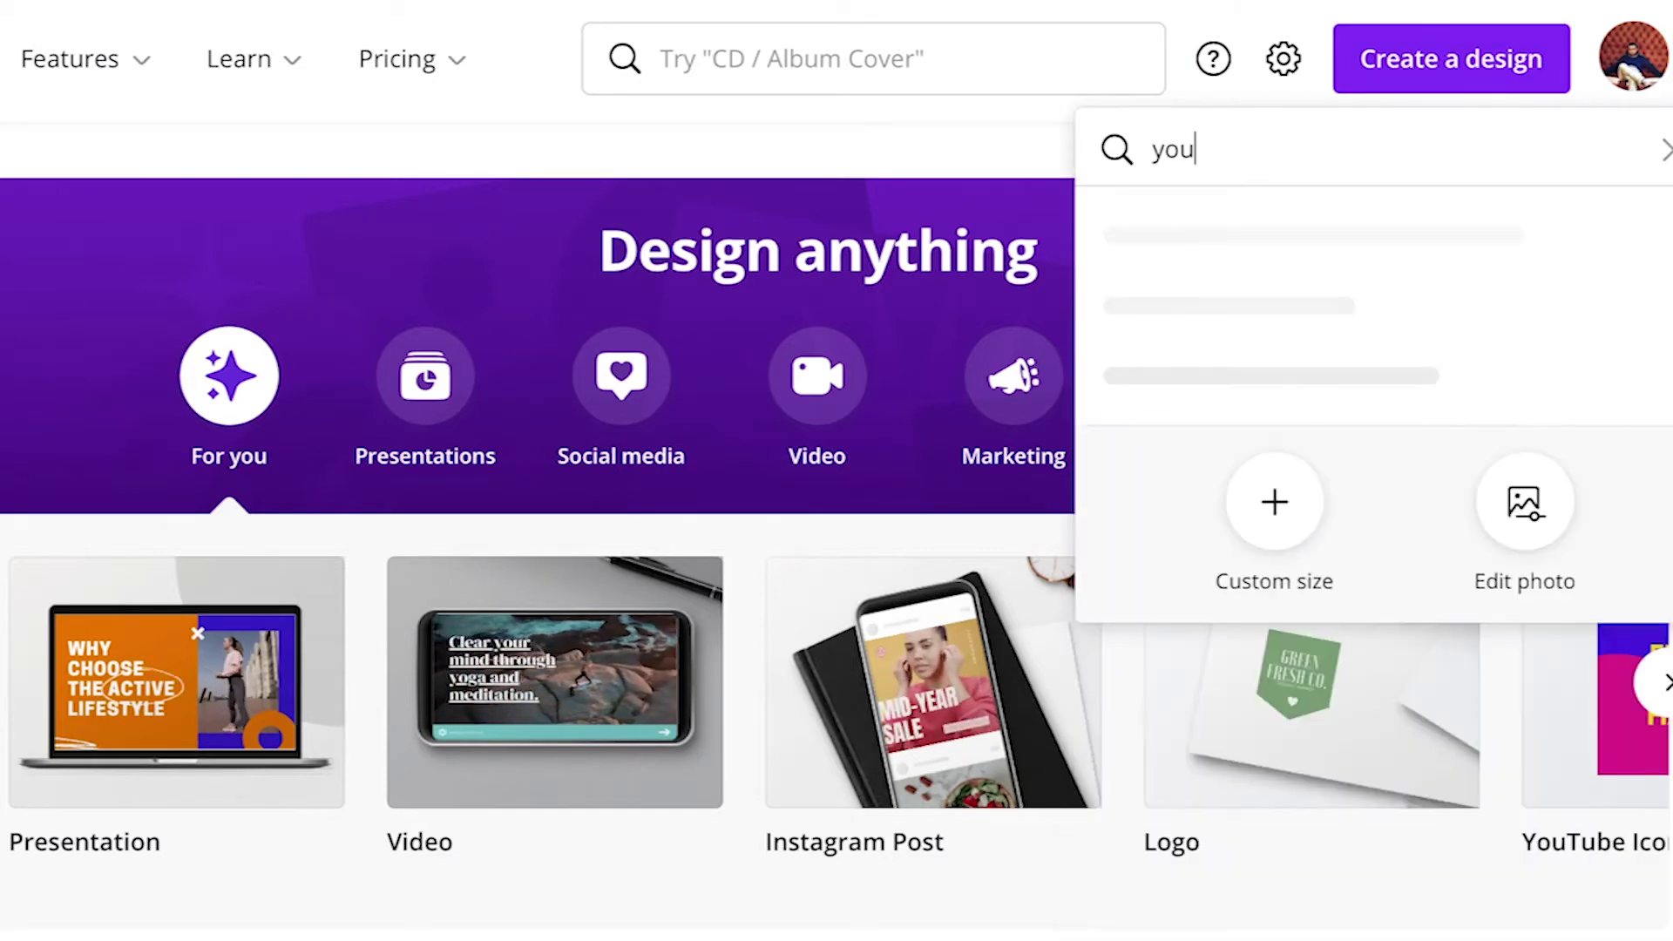
pyautogui.write('humbnail')
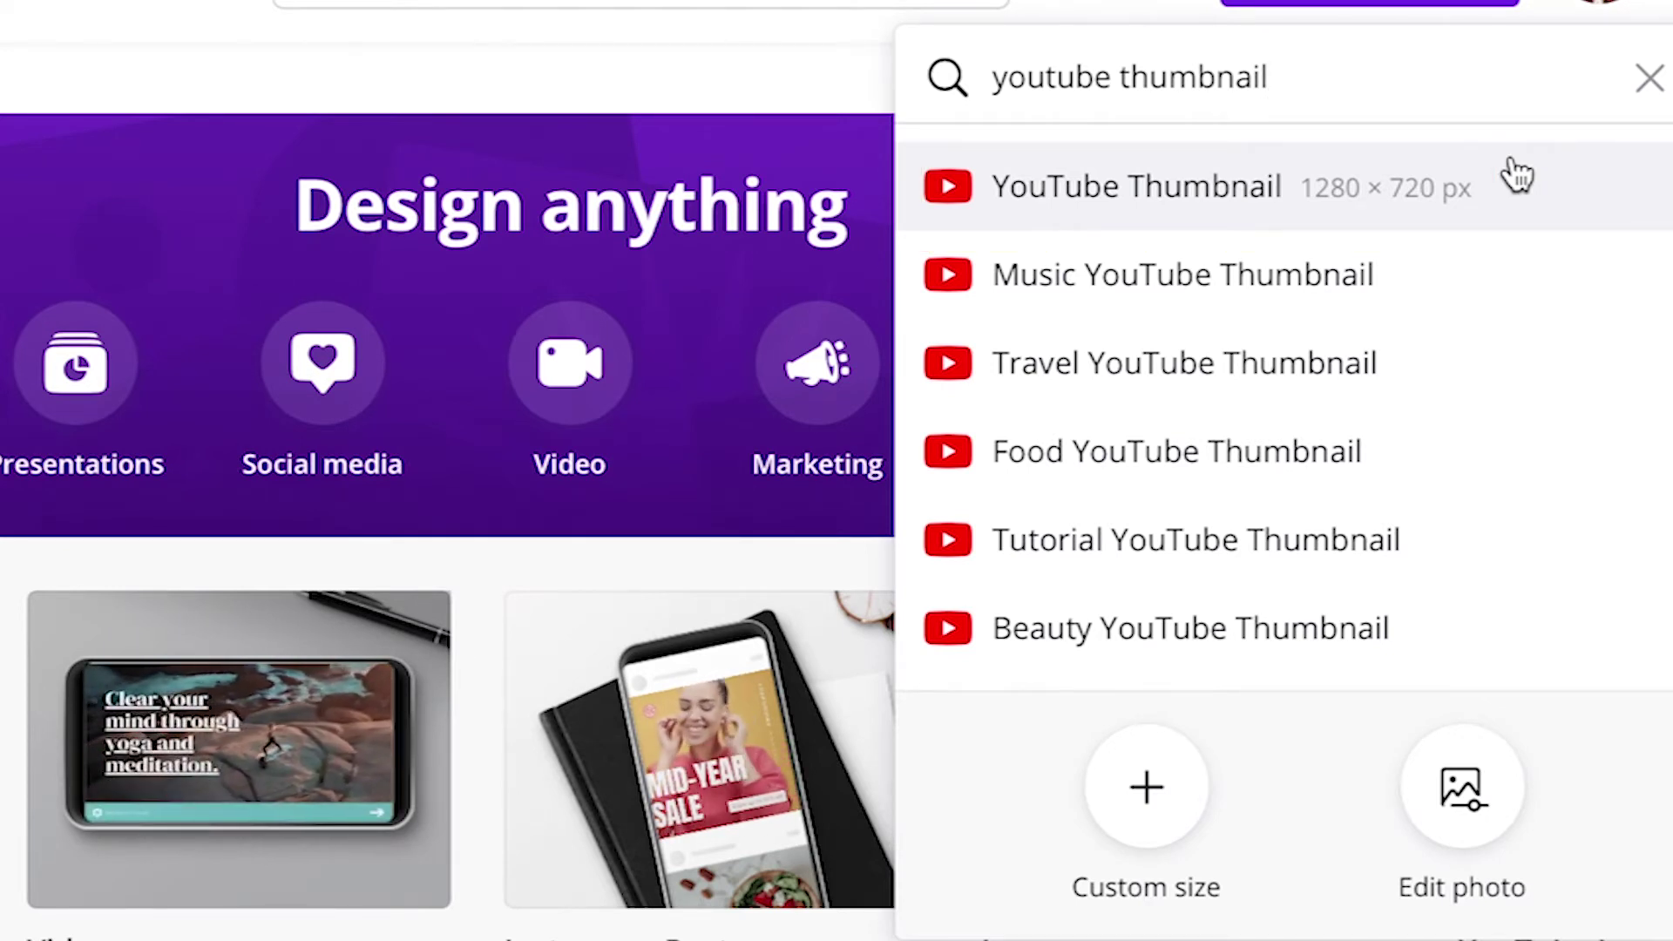
pyautogui.click(1161, 174)
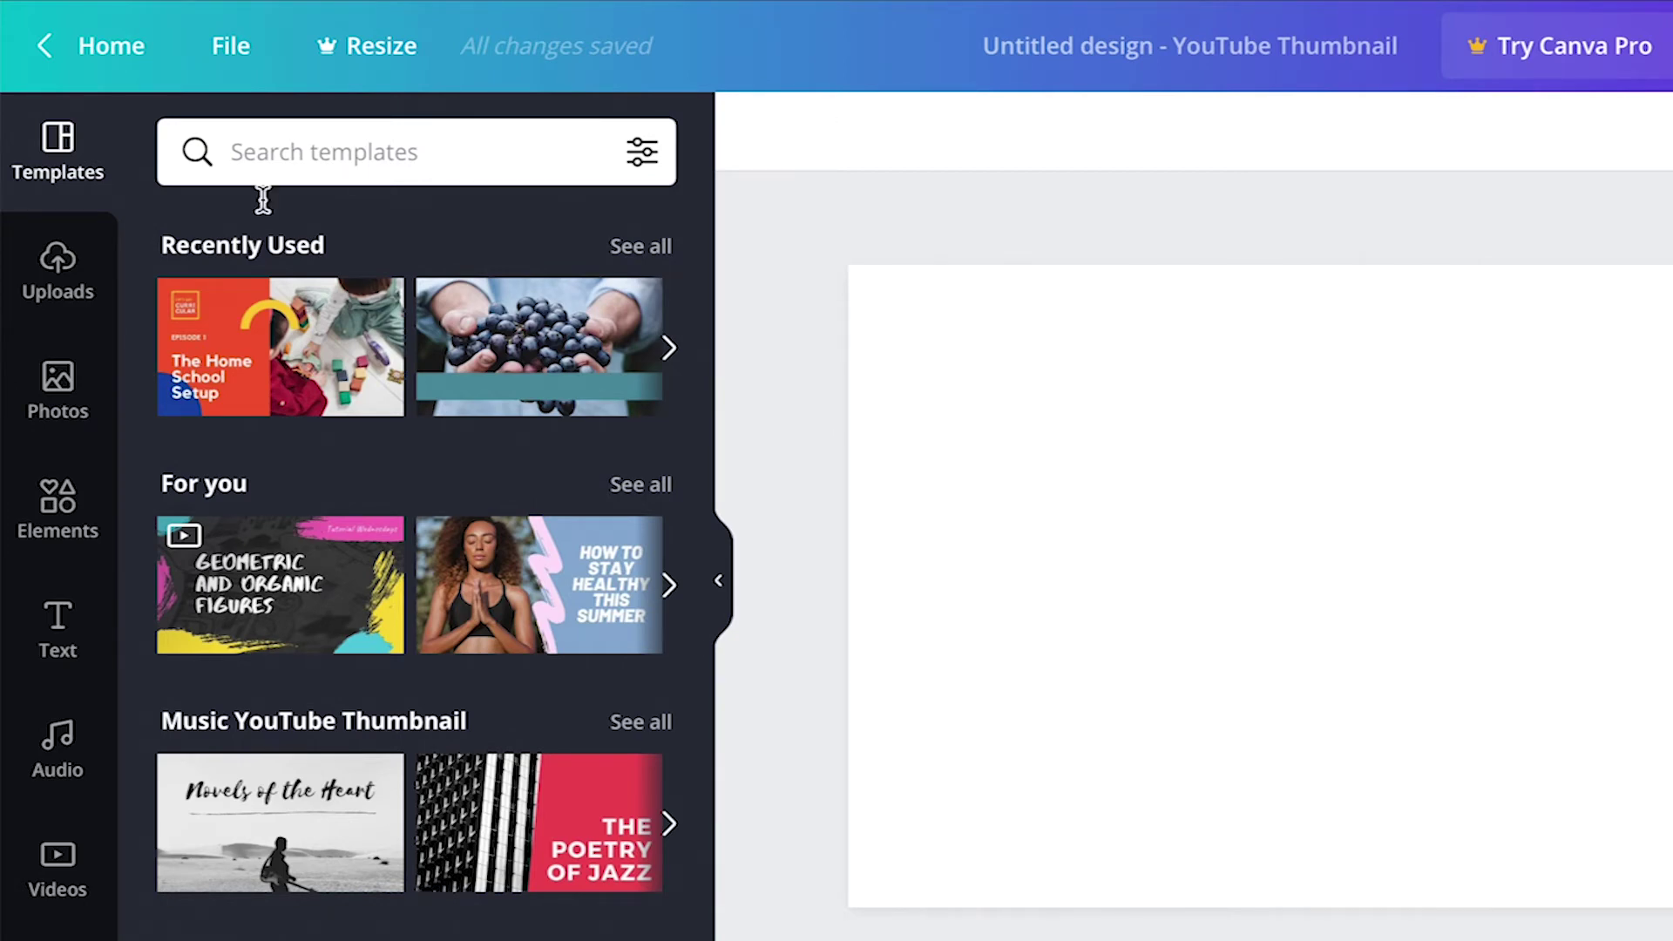
# Look through the uploads, photos, elements, text and background libraries
pyautogui.click(75, 259)
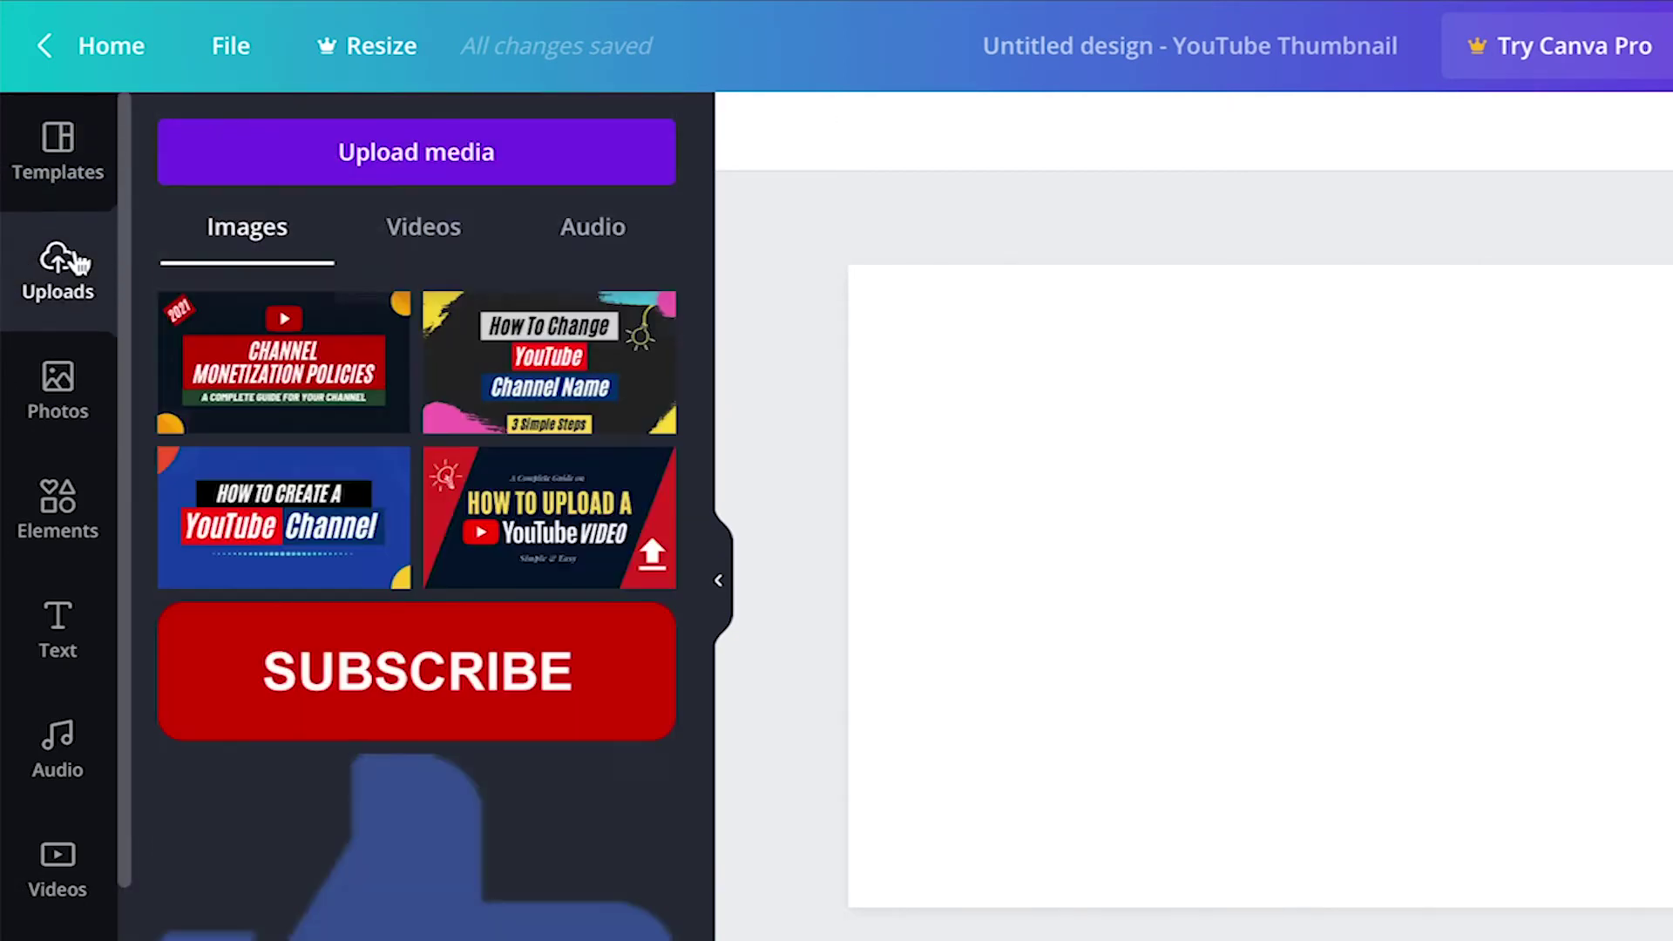
pyautogui.click(47, 380)
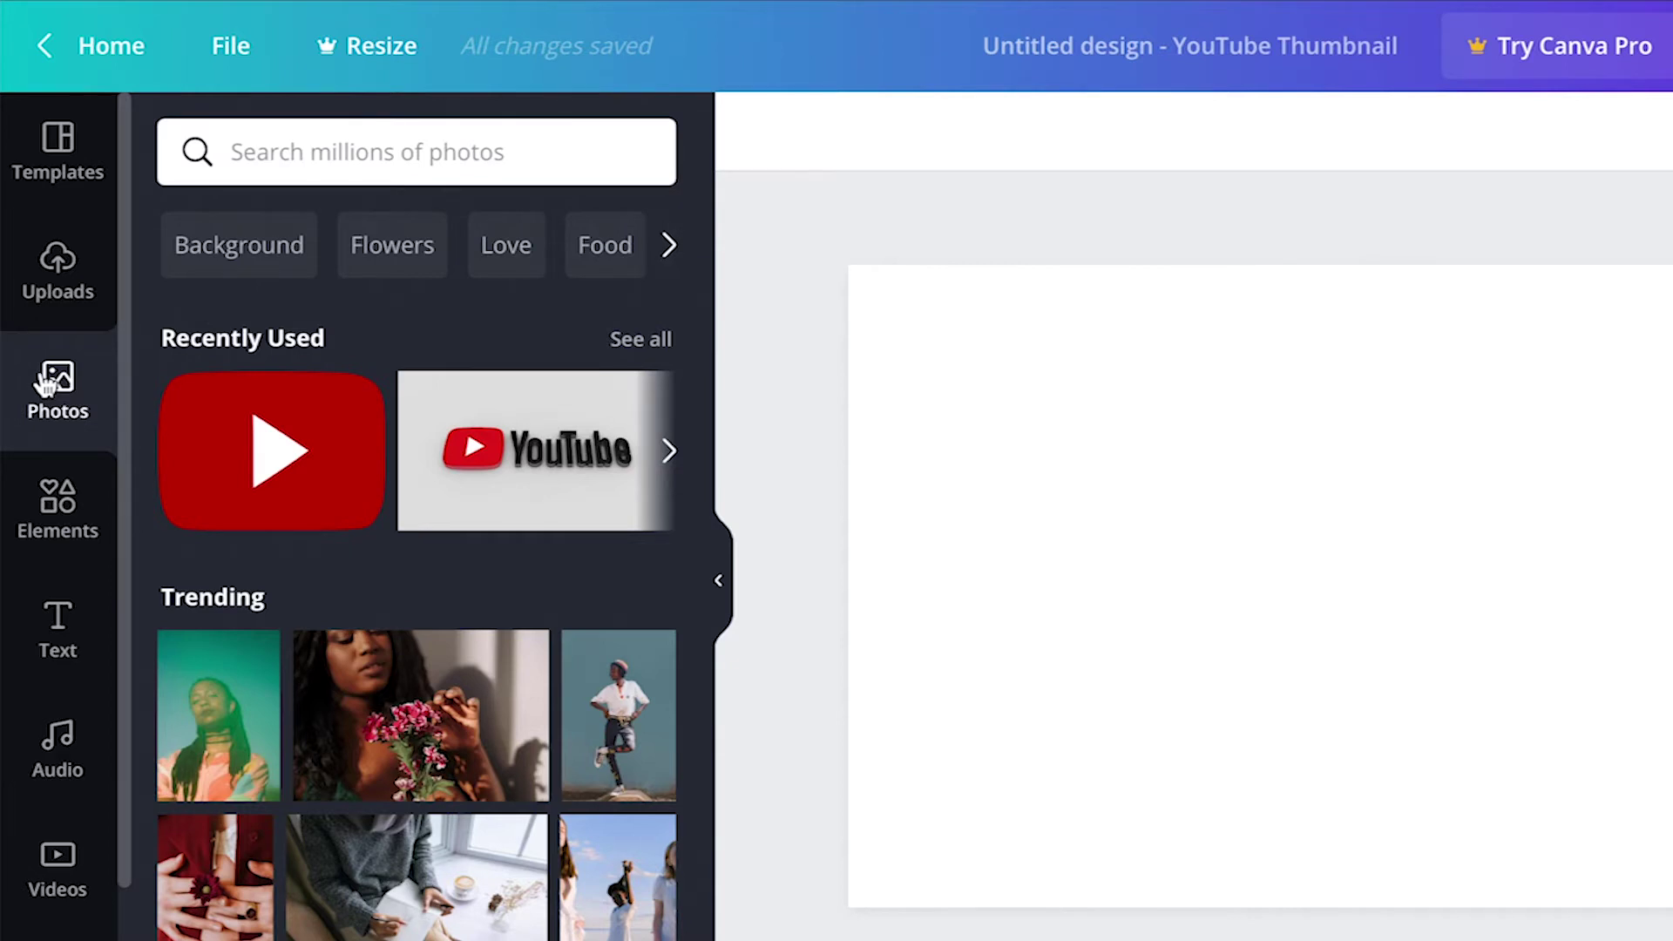
pyautogui.click(56, 527)
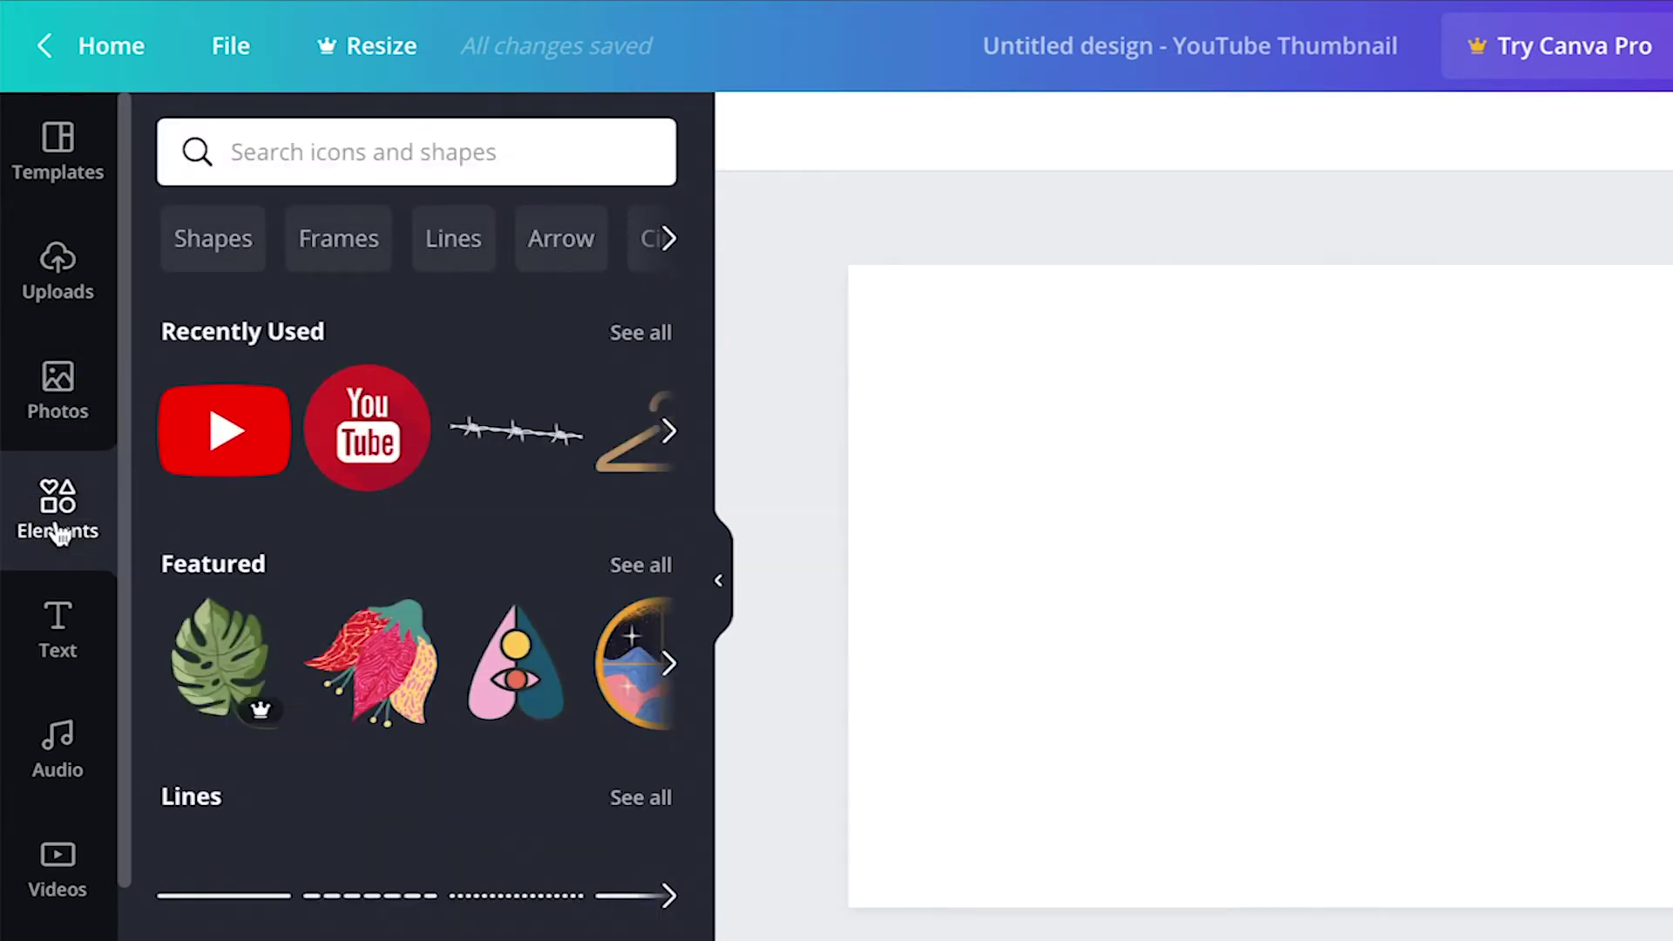
pyautogui.click(55, 669)
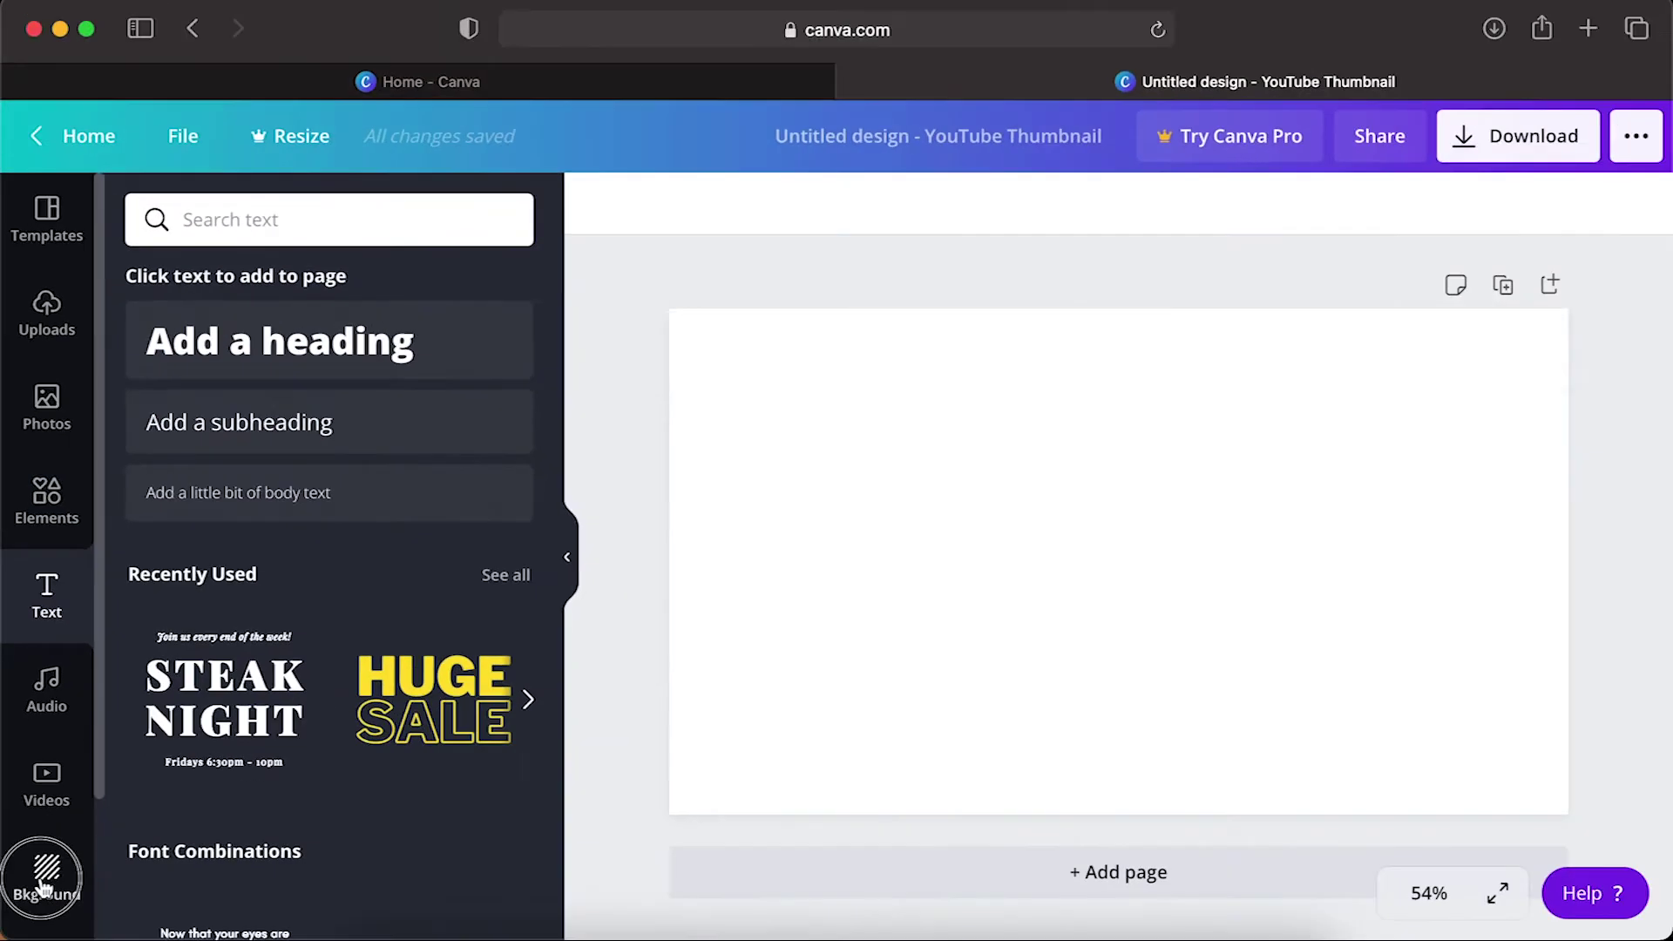
pyautogui.click(42, 882)
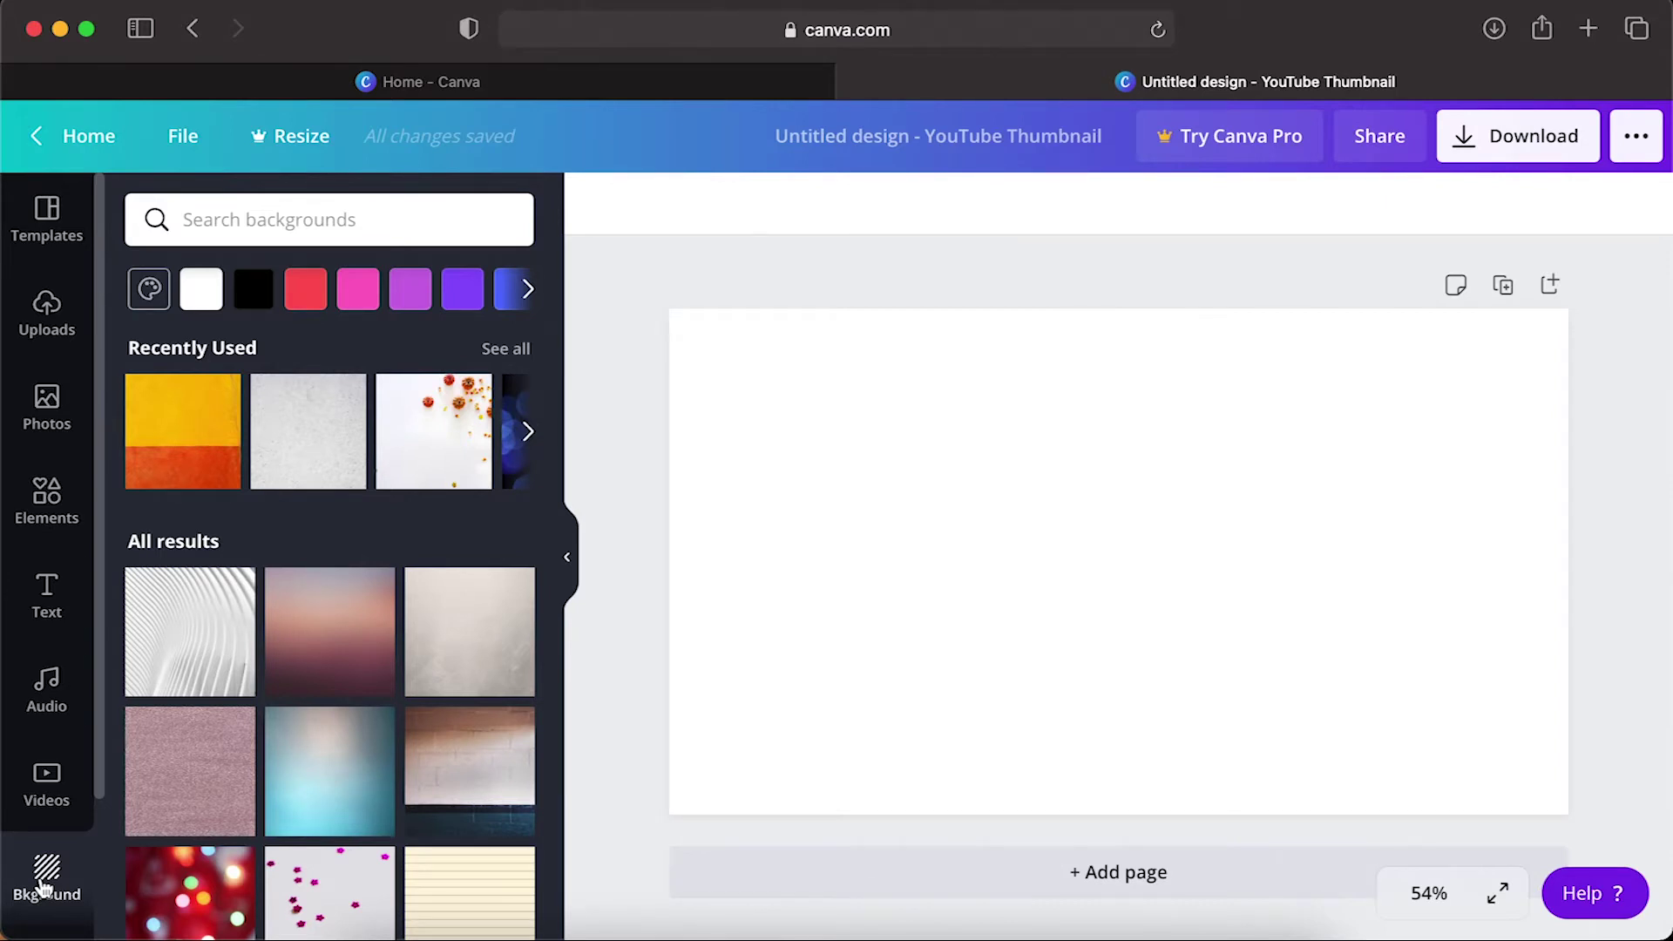
# Apply the free "The Home School Setup" template to the blank thumbnail
pyautogui.click(40, 224)
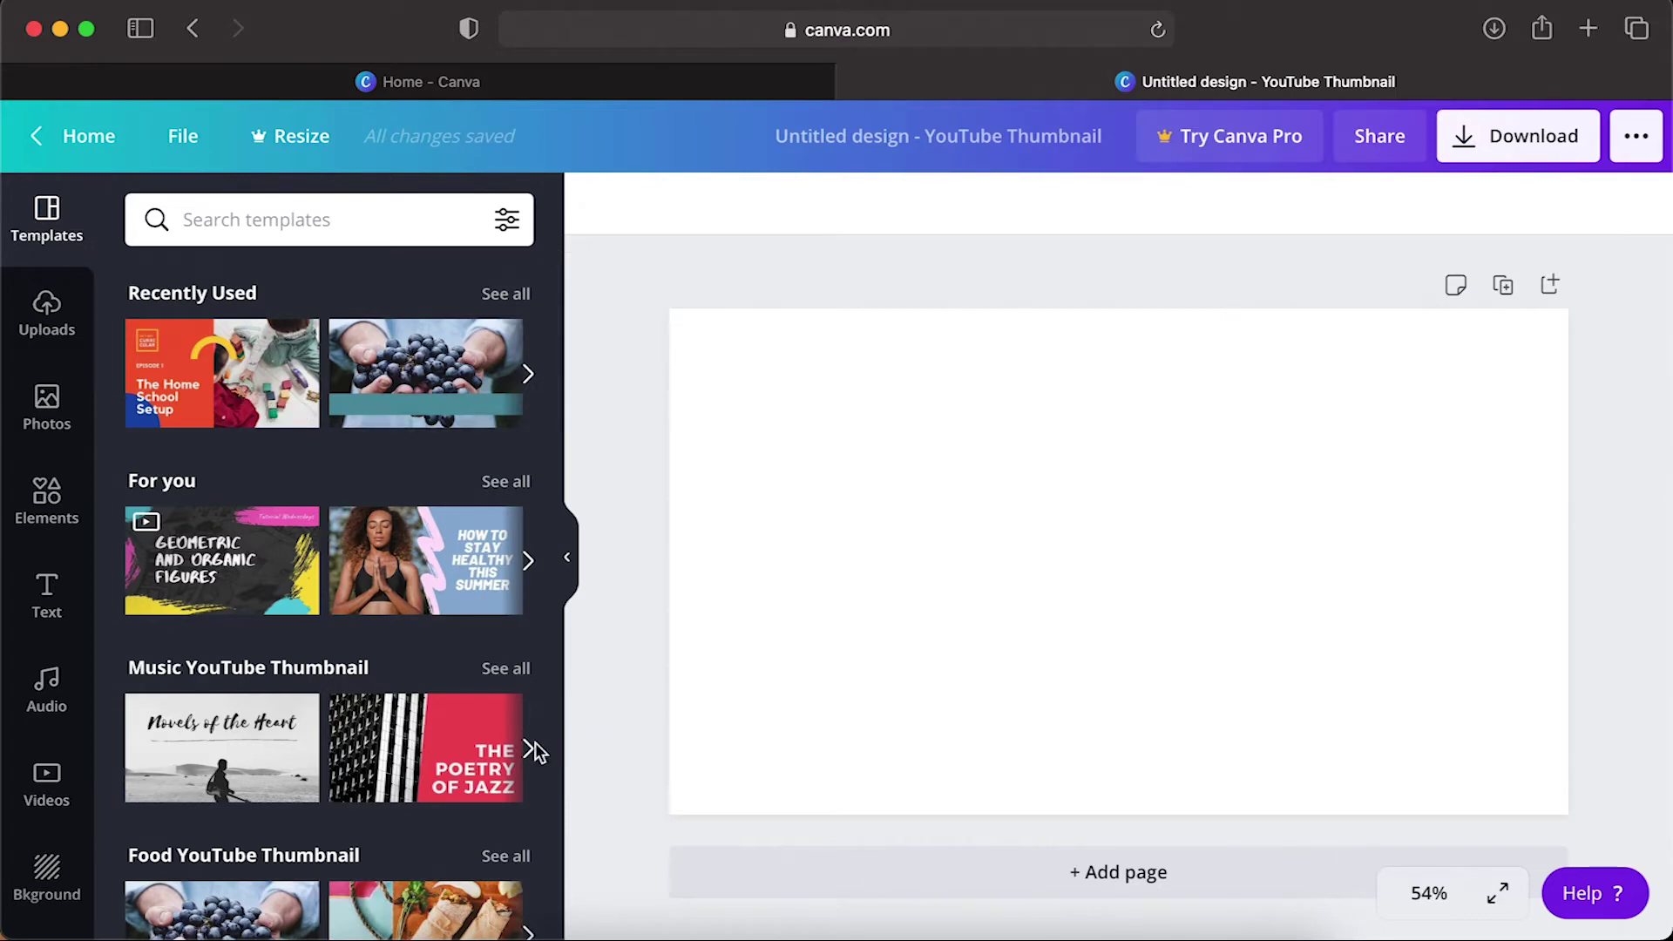
pyautogui.scroll(-15, 508, 764)
pyautogui.scroll(-15, 508, 764)
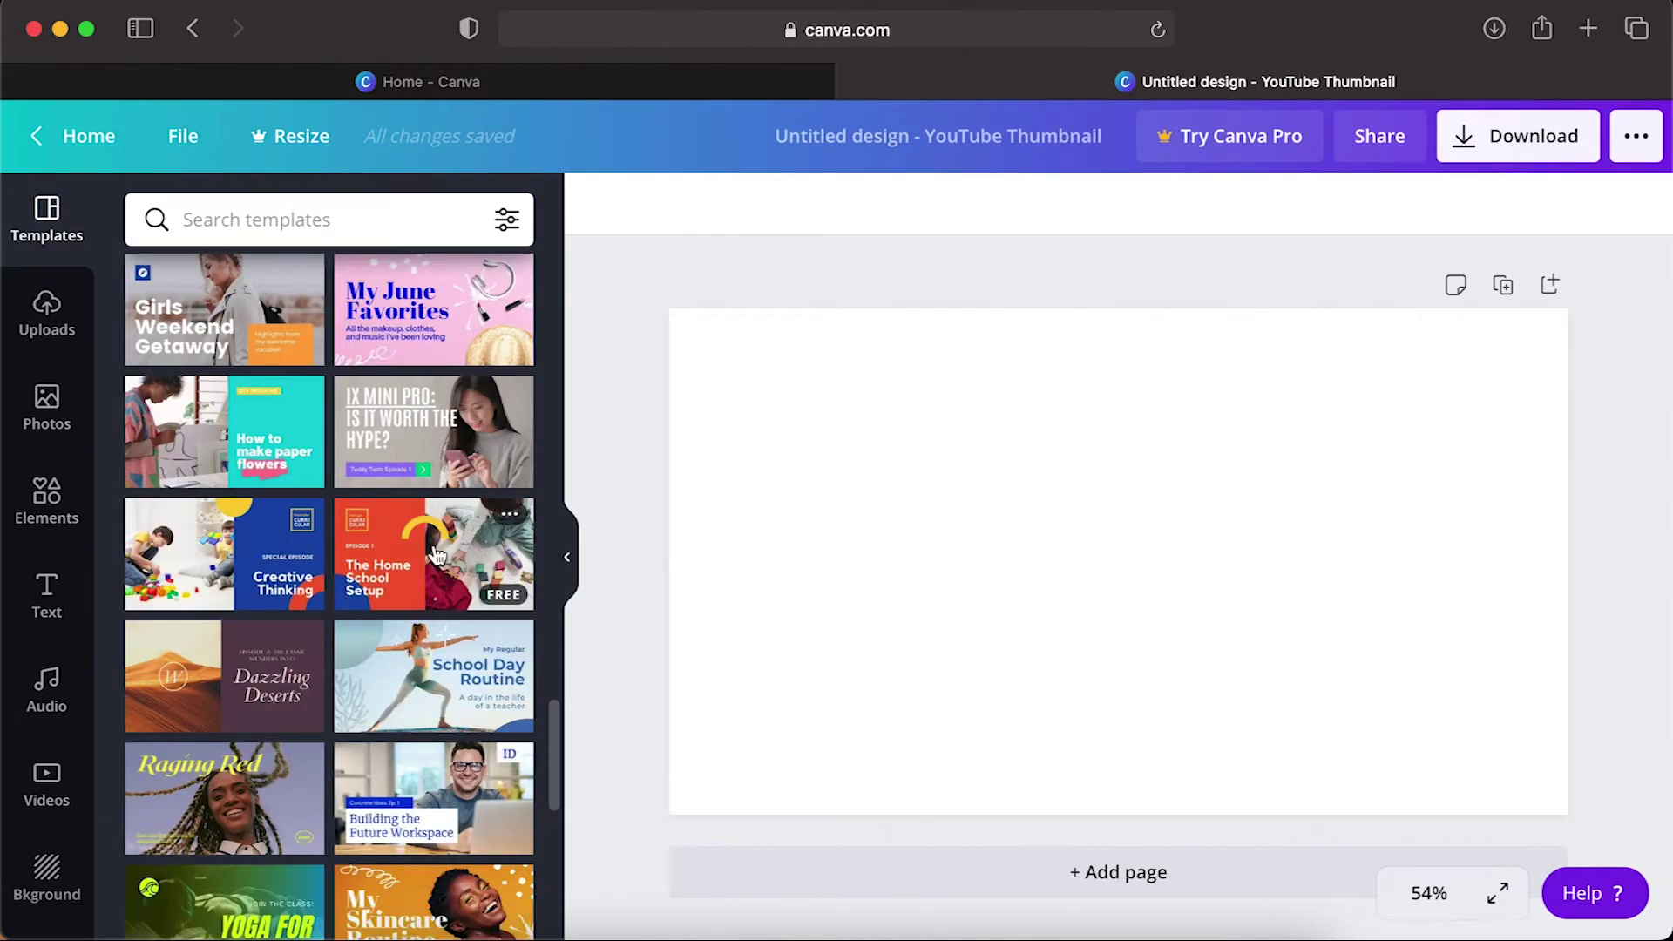
pyautogui.click(435, 547)
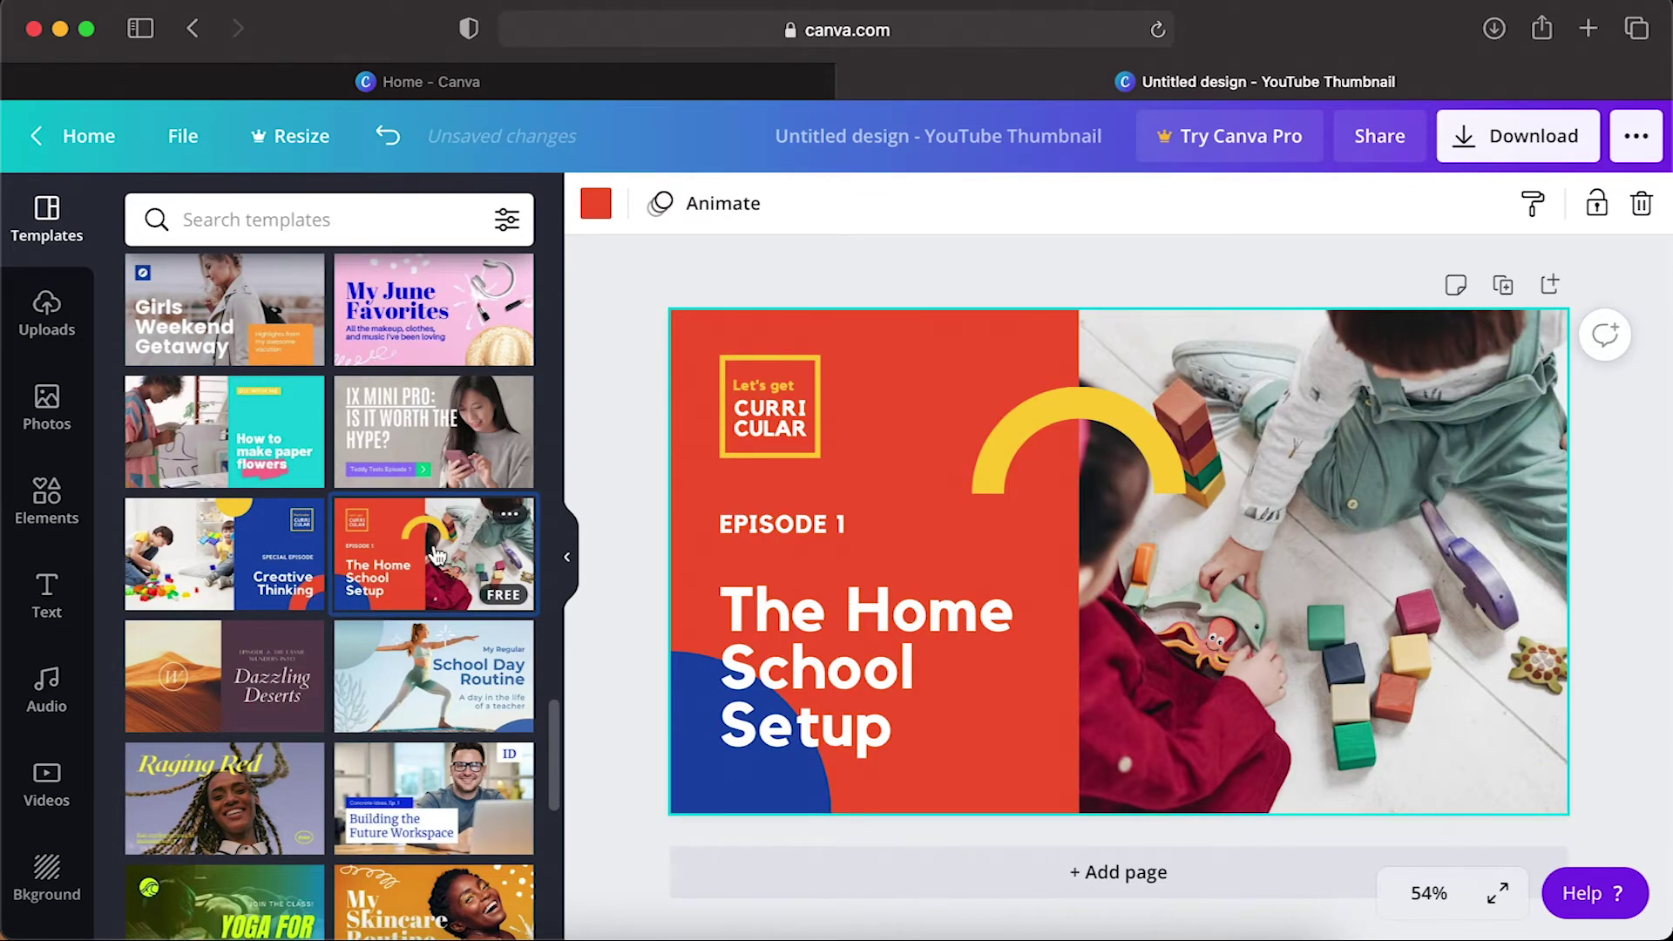
# Delete the photo, yellow arc, "EPISODE 1" line and framed "Let's get CURRICULAR" text, and move the title to the middle of the canvas
pyautogui.click(1365, 535)
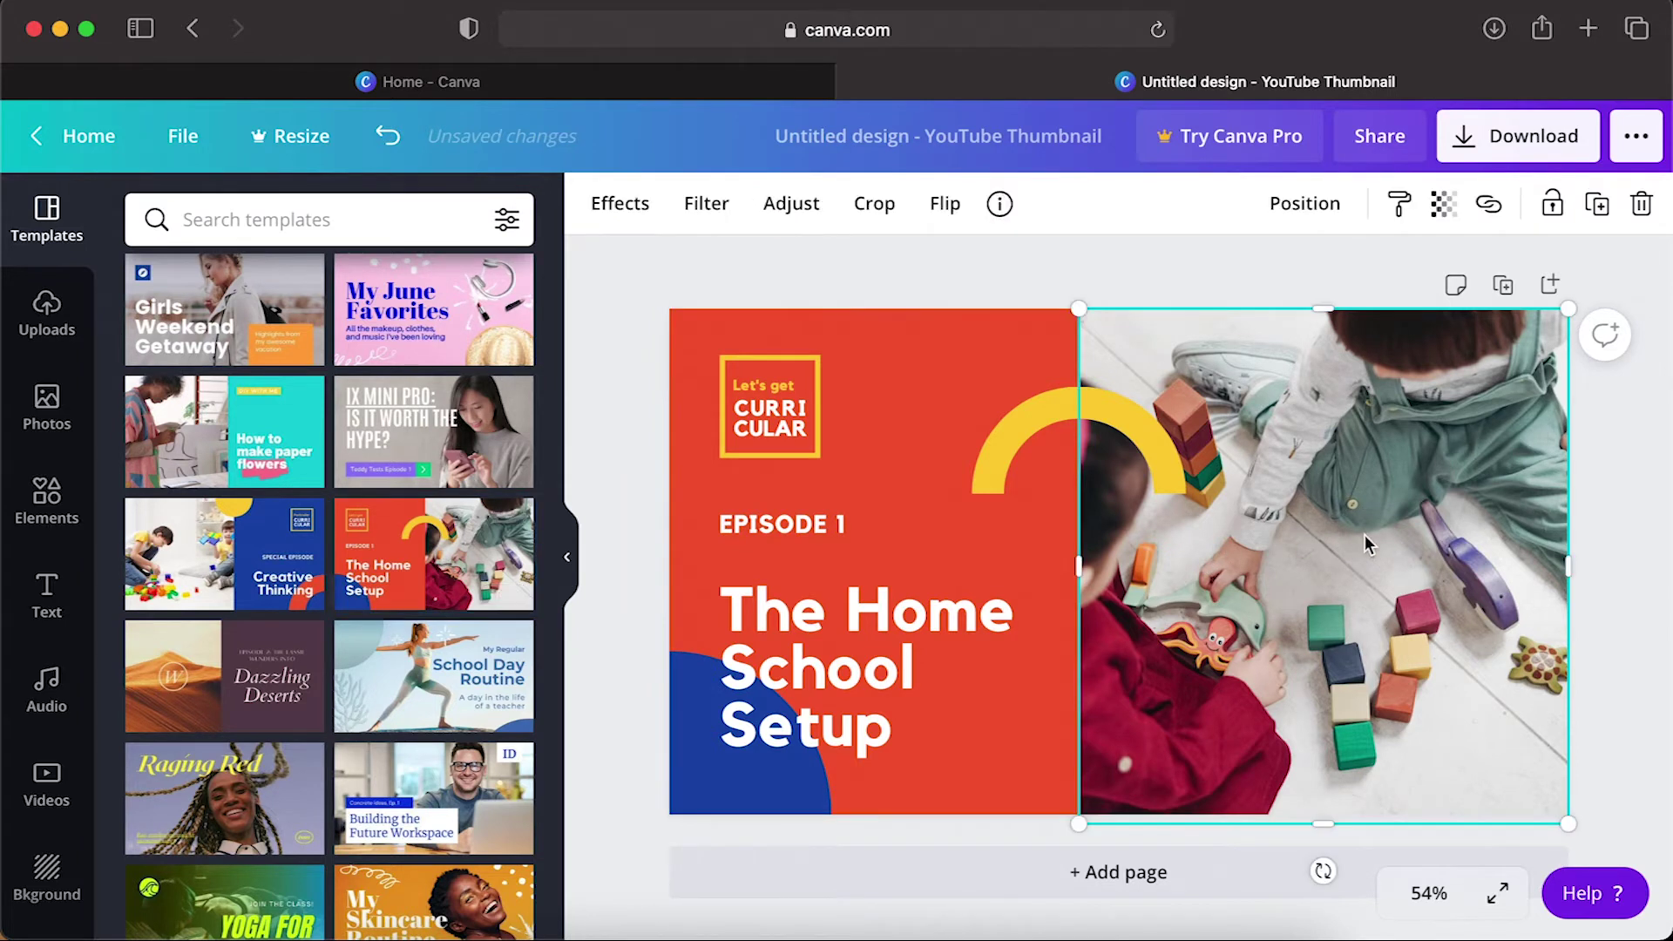
pyautogui.press('BackSpace')
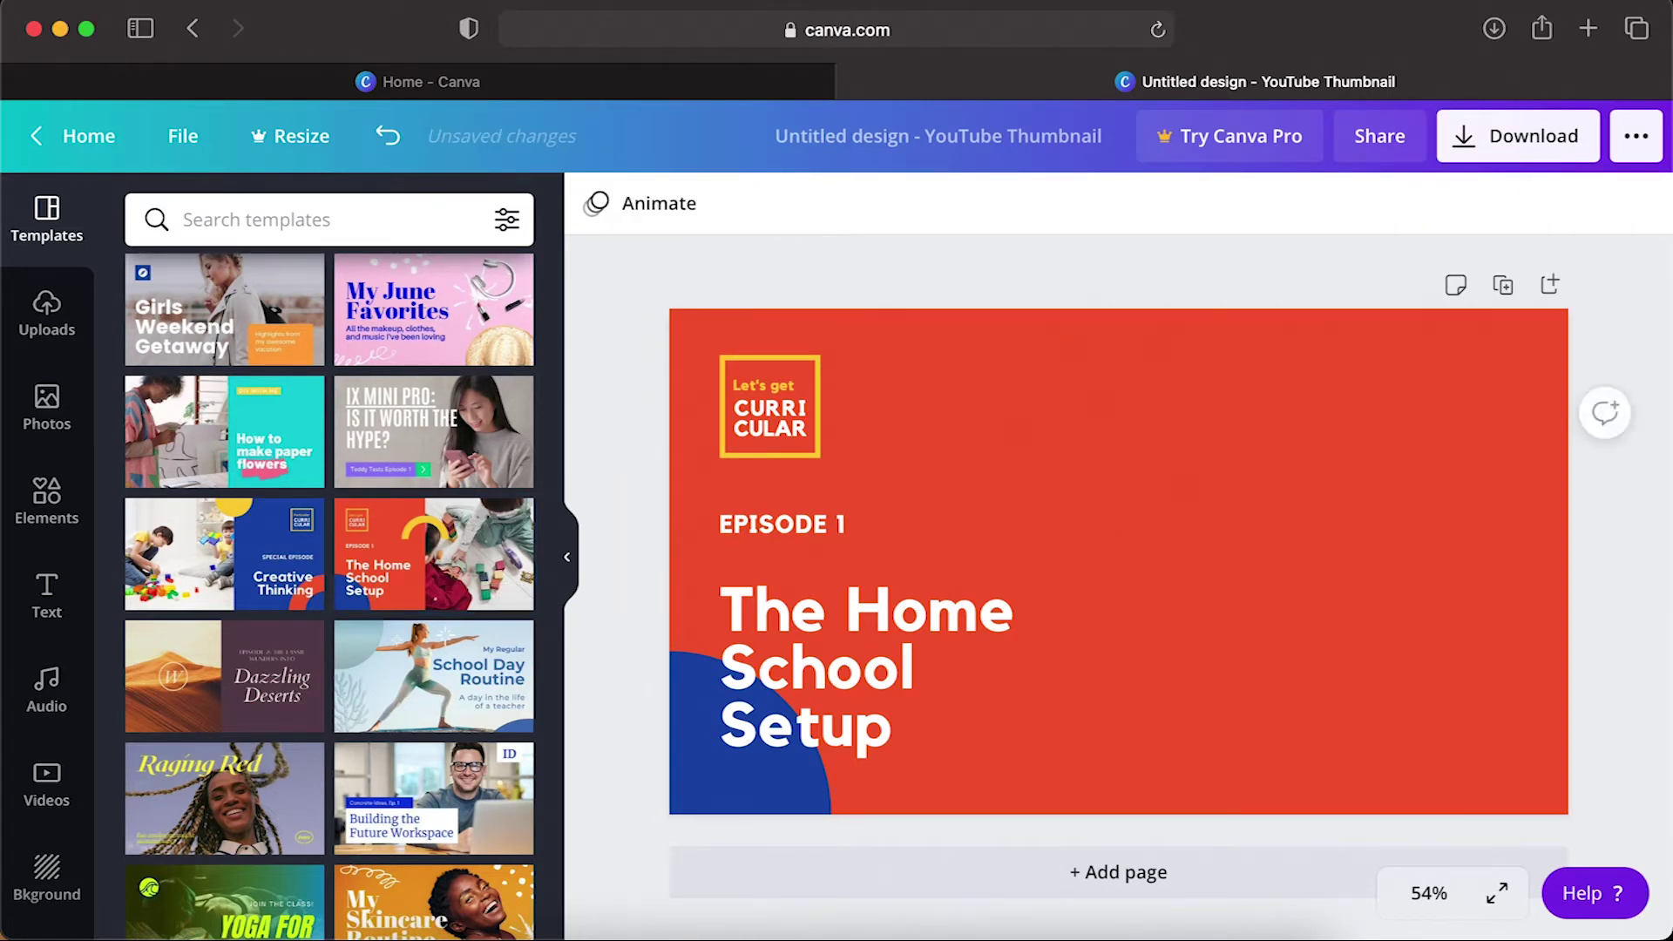
pyautogui.click(803, 527)
pyautogui.press('BackSpace')
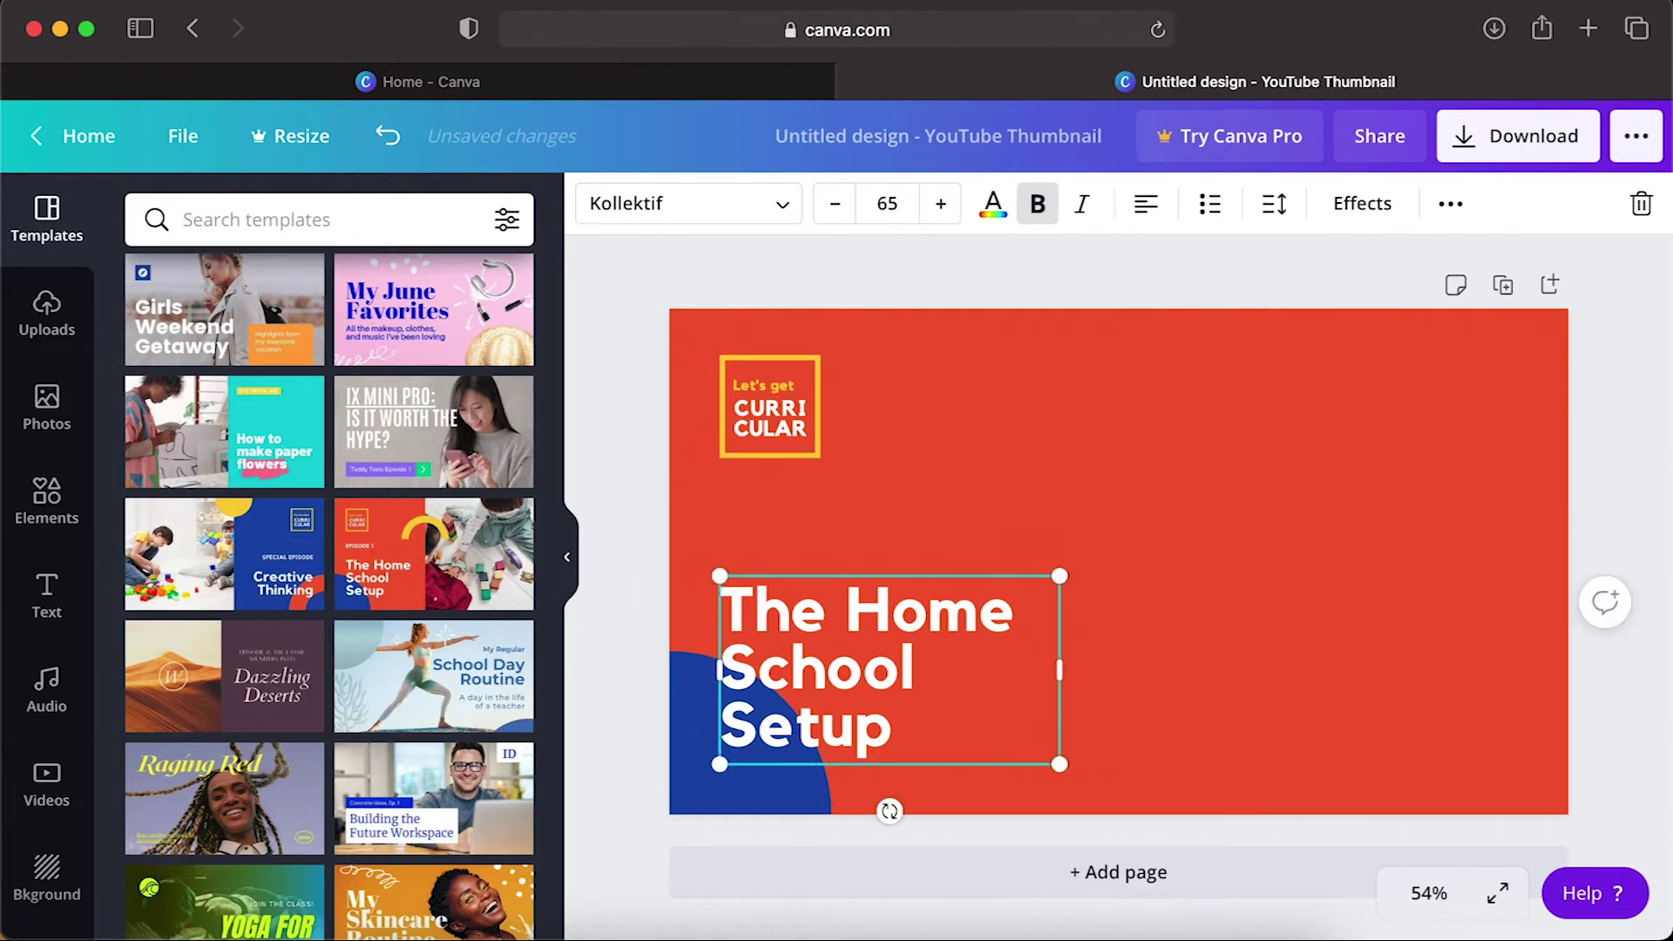
pyautogui.click(819, 408)
pyautogui.press('BackSpace')
pyautogui.click(852, 434)
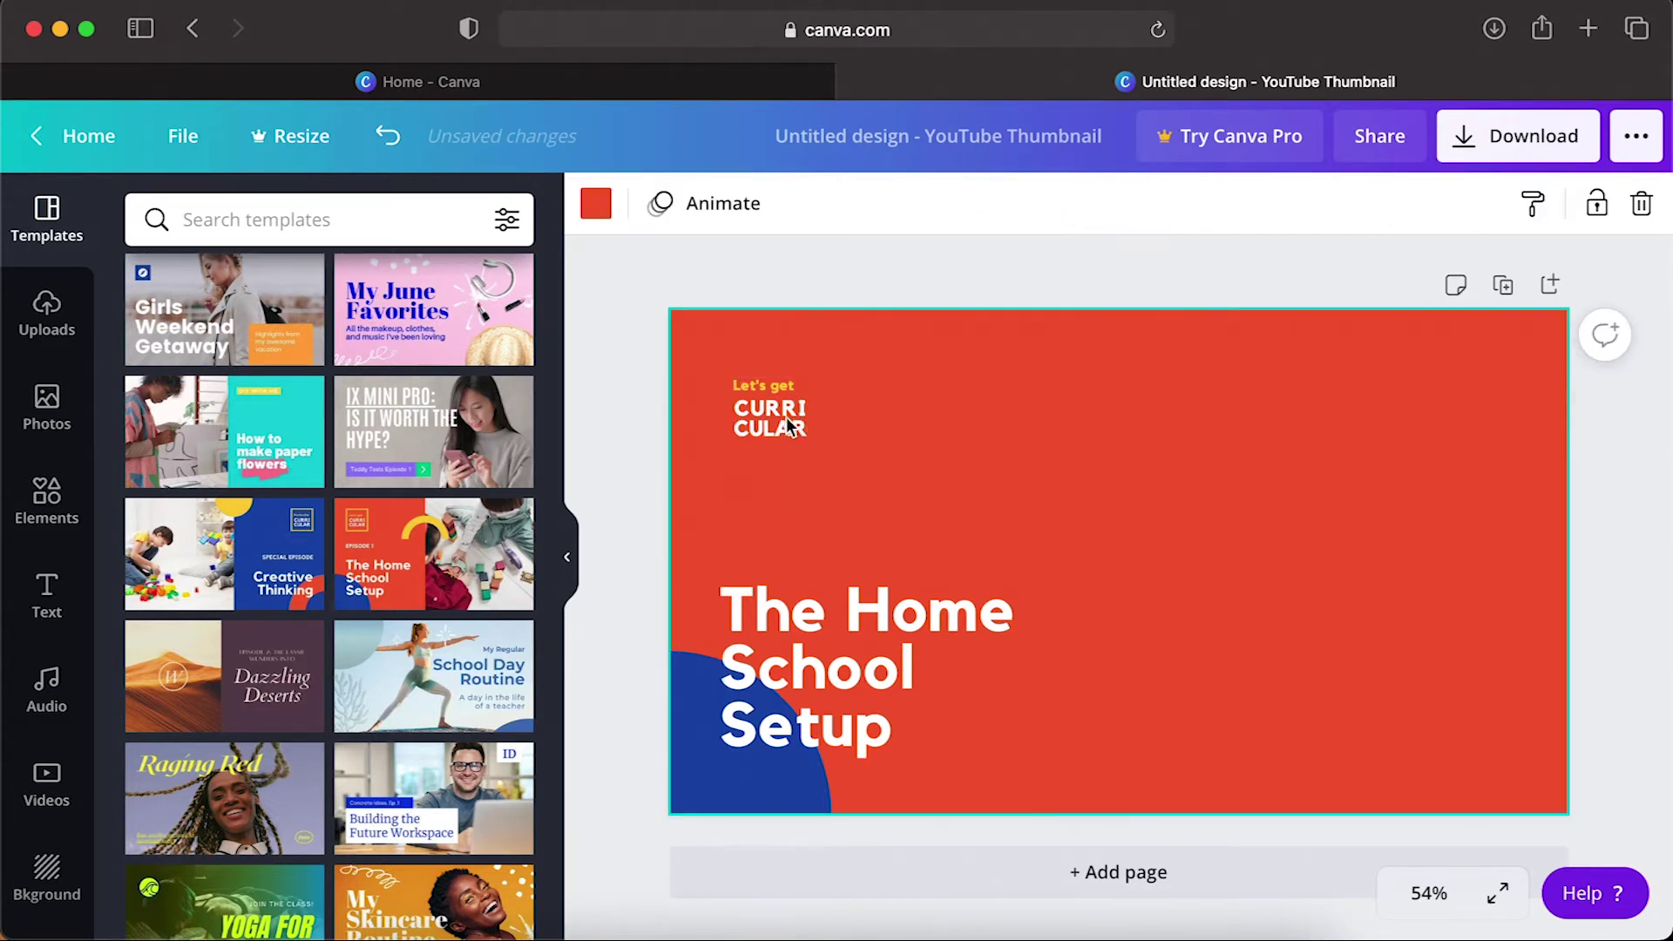
pyautogui.click(790, 428)
pyautogui.press('BackSpace')
pyautogui.press('BackSpace')
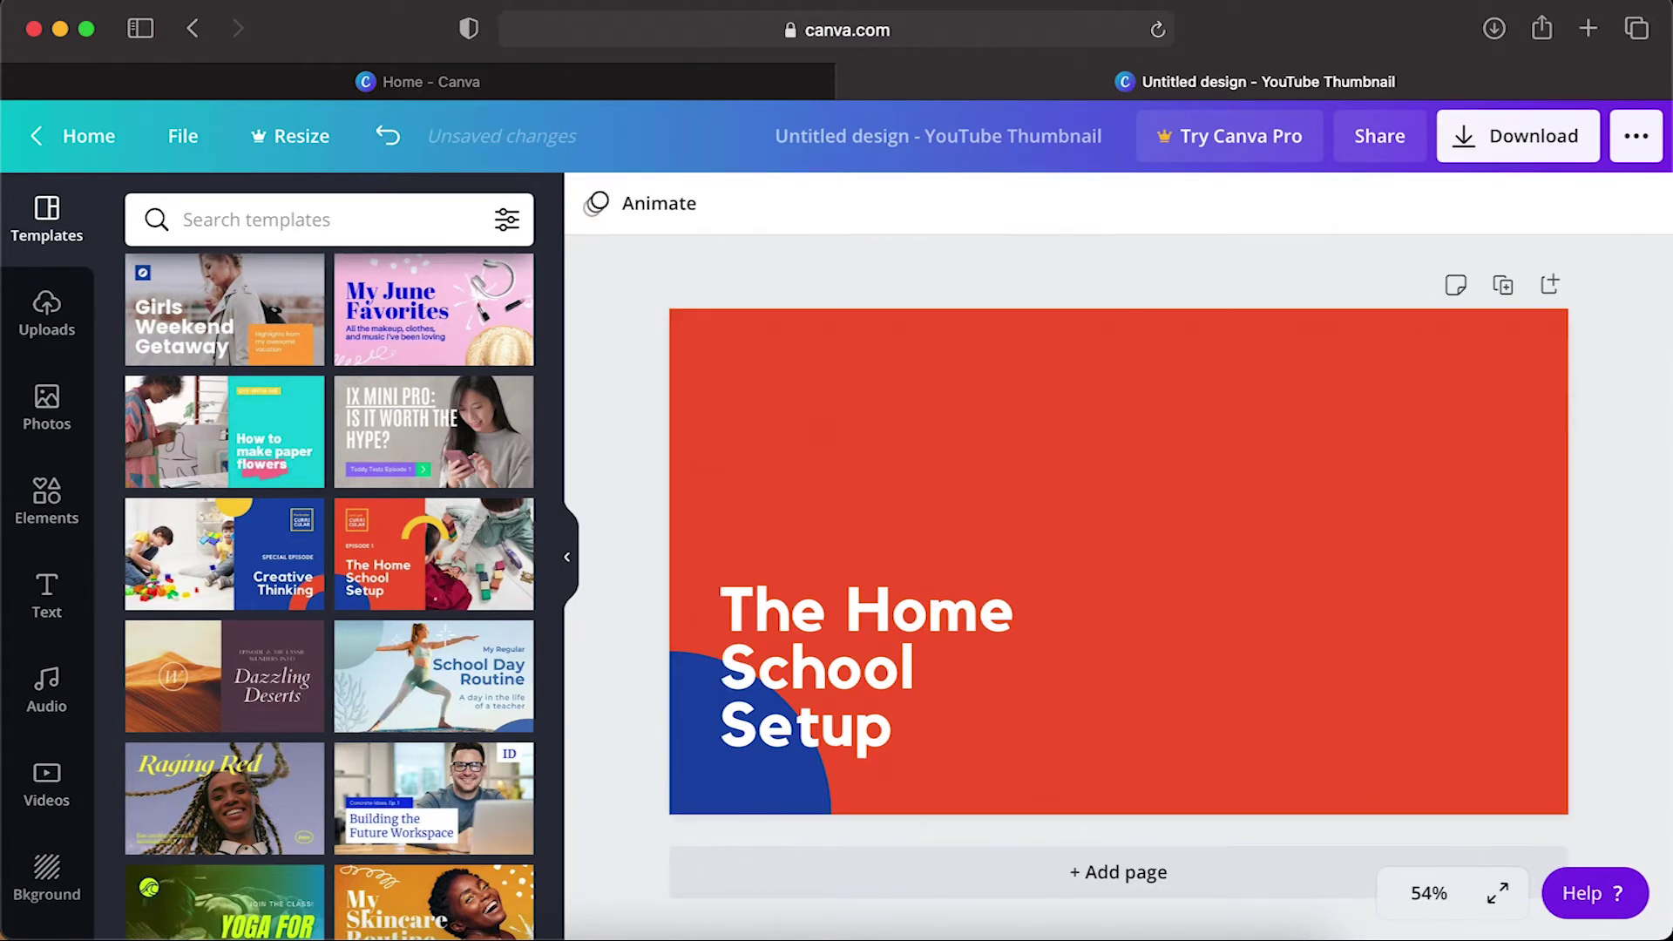
pyautogui.click(822, 662)
pyautogui.moveTo(891, 627); pyautogui.dragTo(1096, 510)
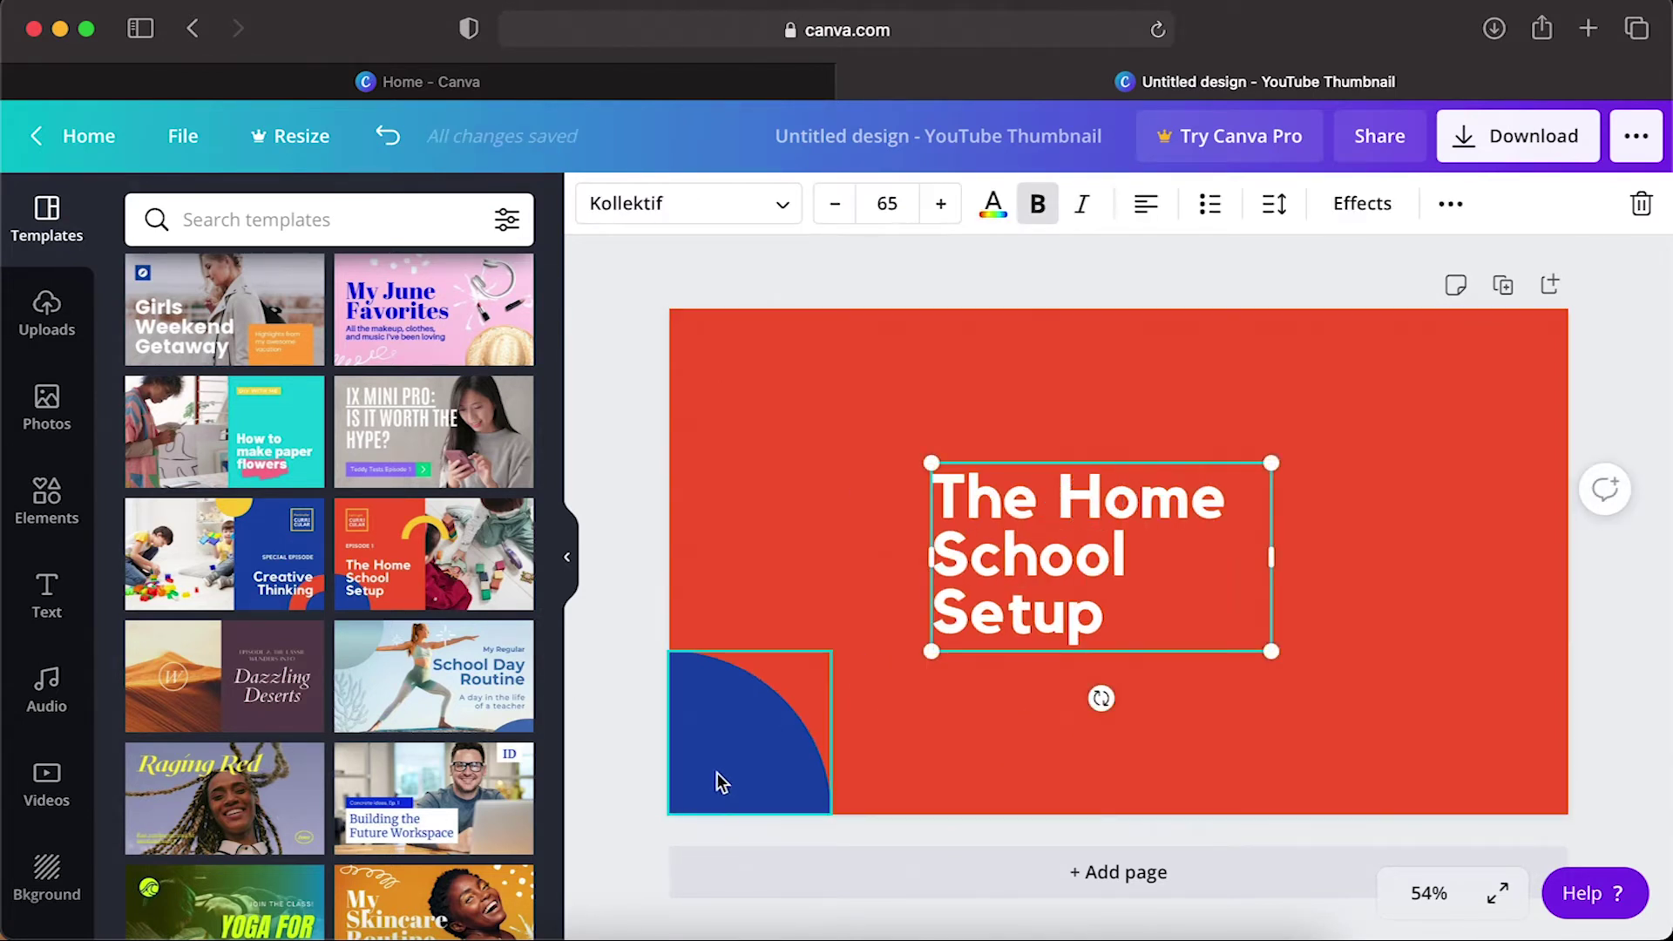
# Rotate the blue quarter circle by 57° and place it in the canvas's upper-left corner, with a differently rotated copy in the lower-right corner
pyautogui.click(722, 782)
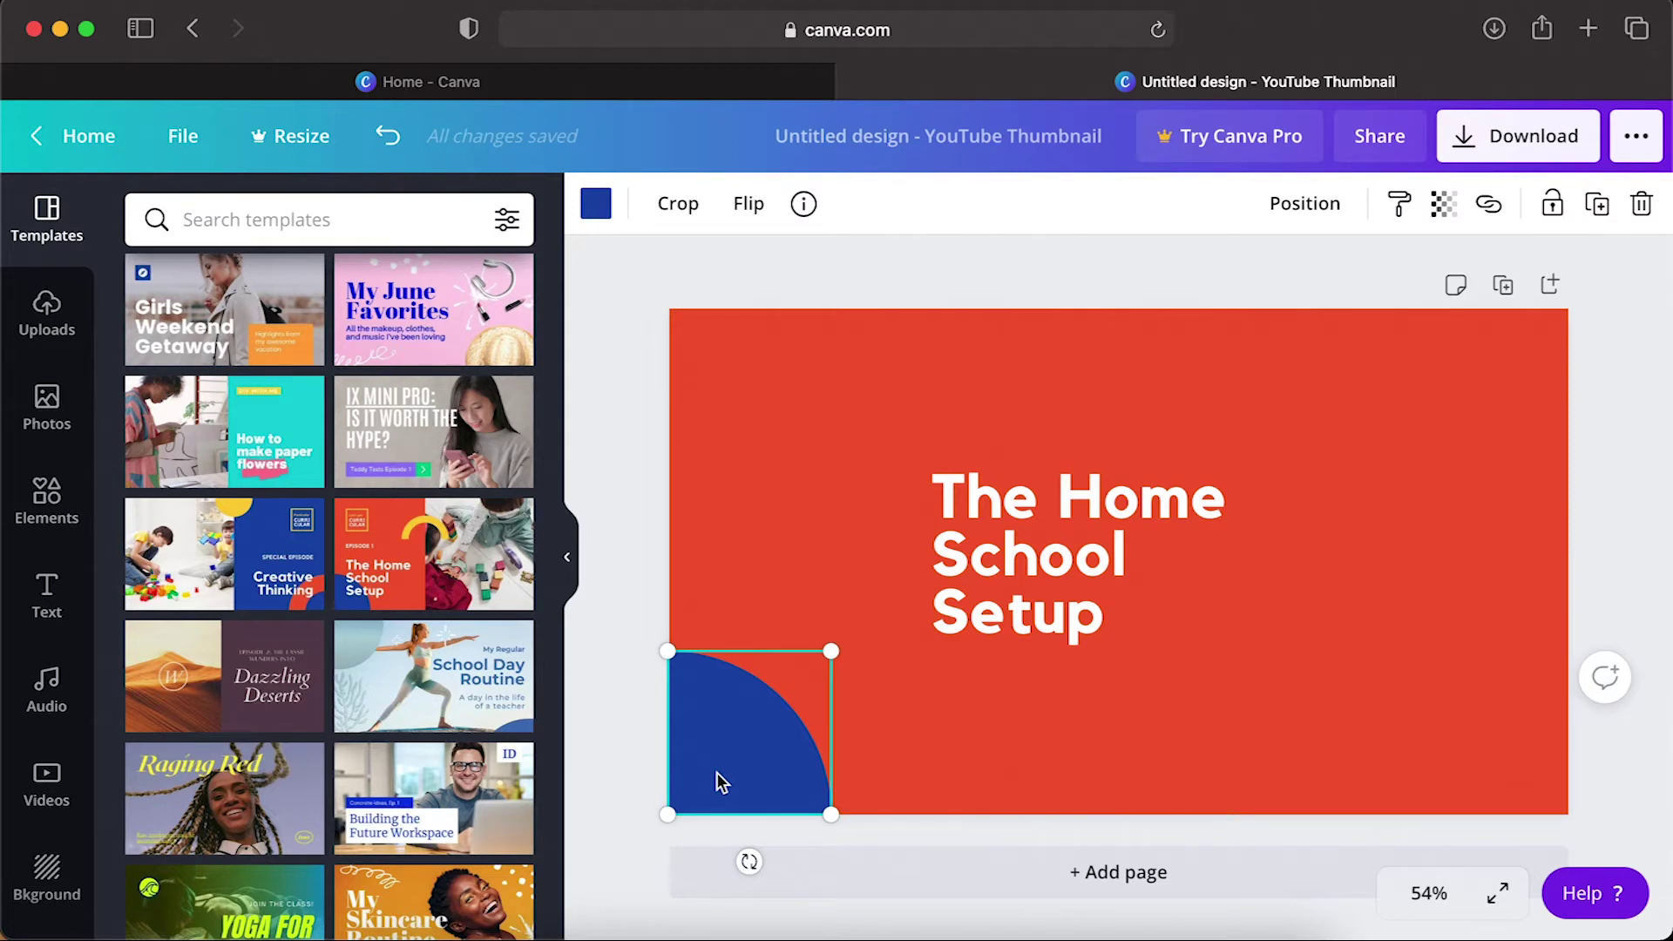
pyautogui.moveTo(748, 861); pyautogui.dragTo(609, 822)
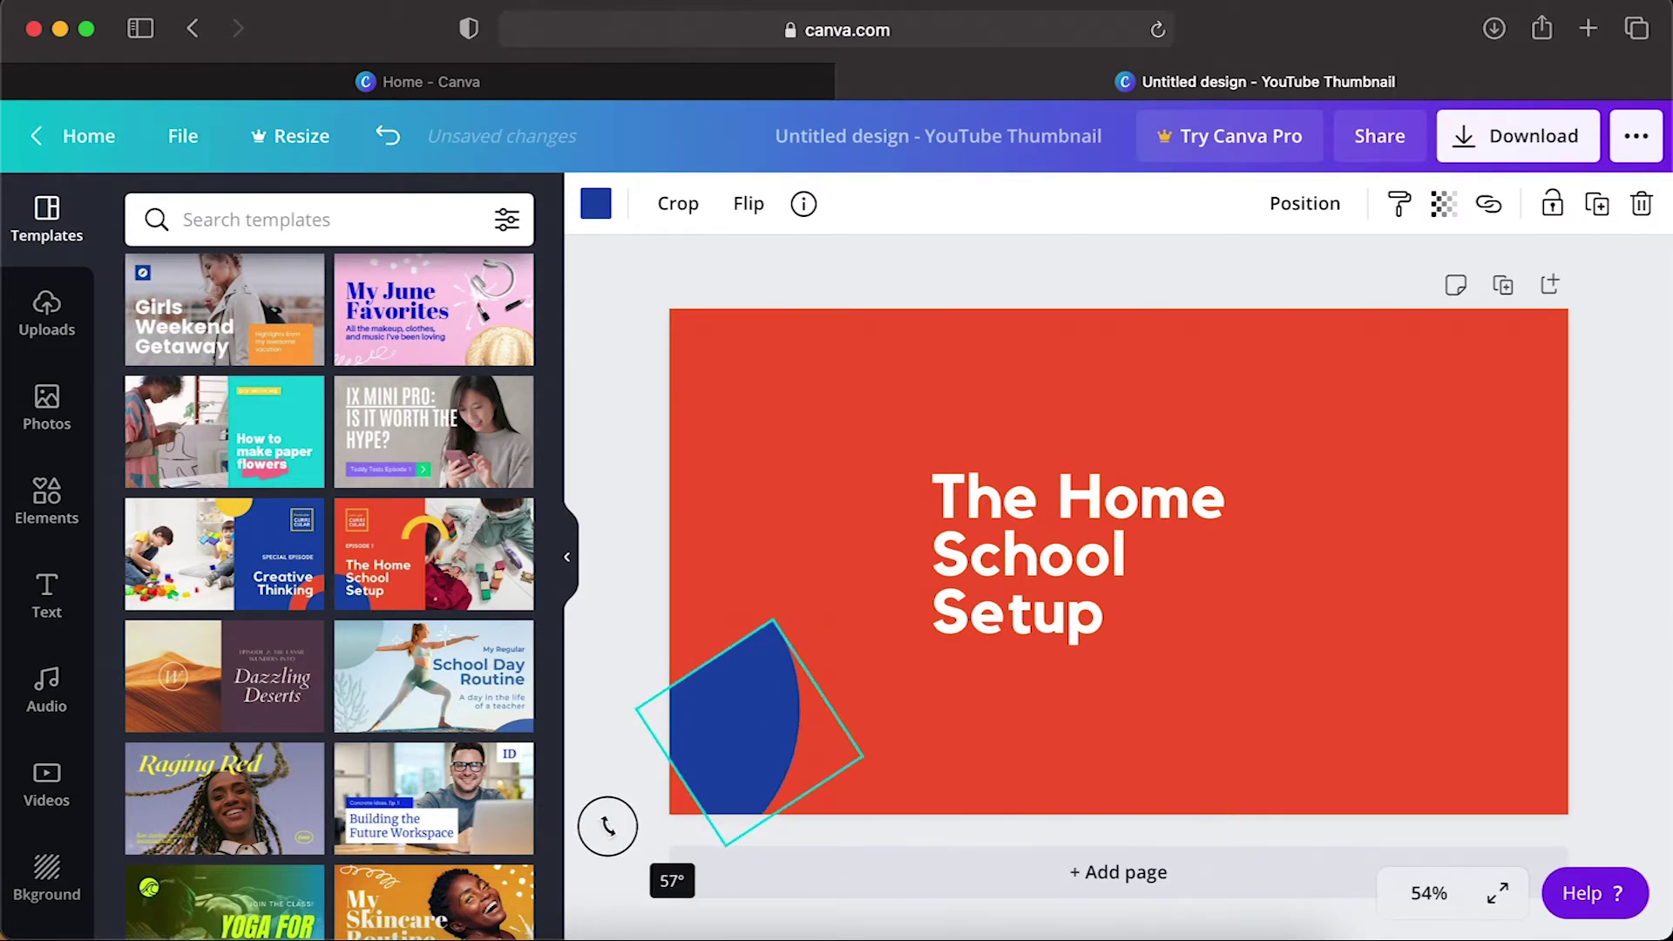
pyautogui.moveTo(729, 772); pyautogui.dragTo(1489, 755)
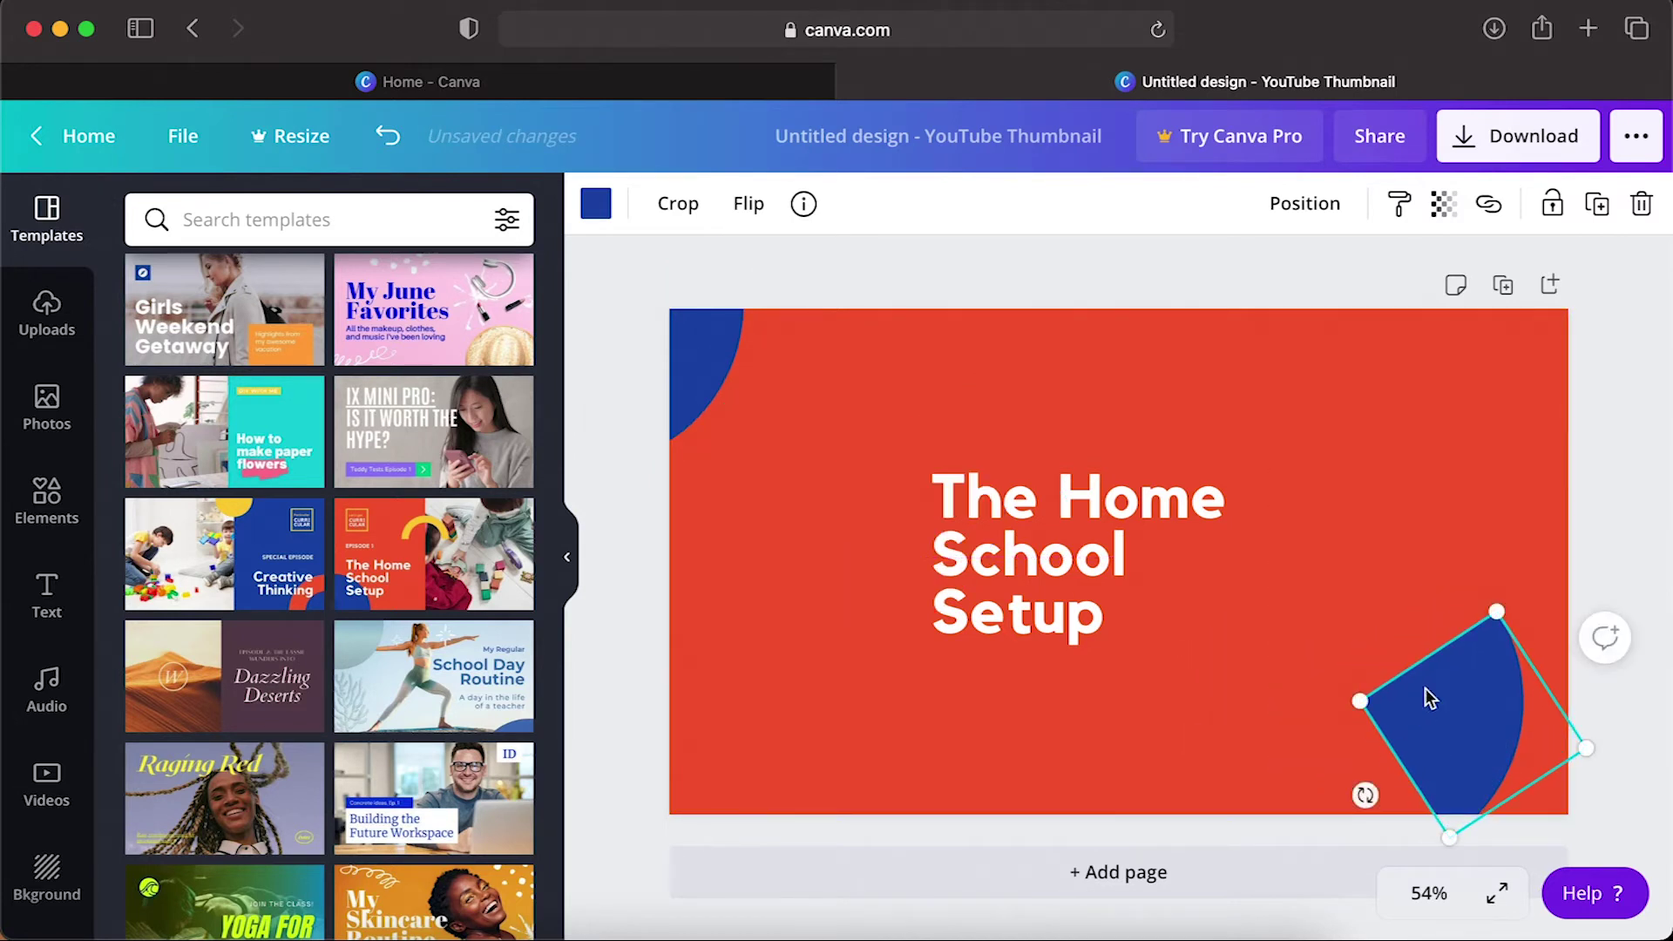
pyautogui.moveTo(1363, 792); pyautogui.dragTo(1634, 728)
pyautogui.moveTo(1498, 743); pyautogui.dragTo(1549, 805)
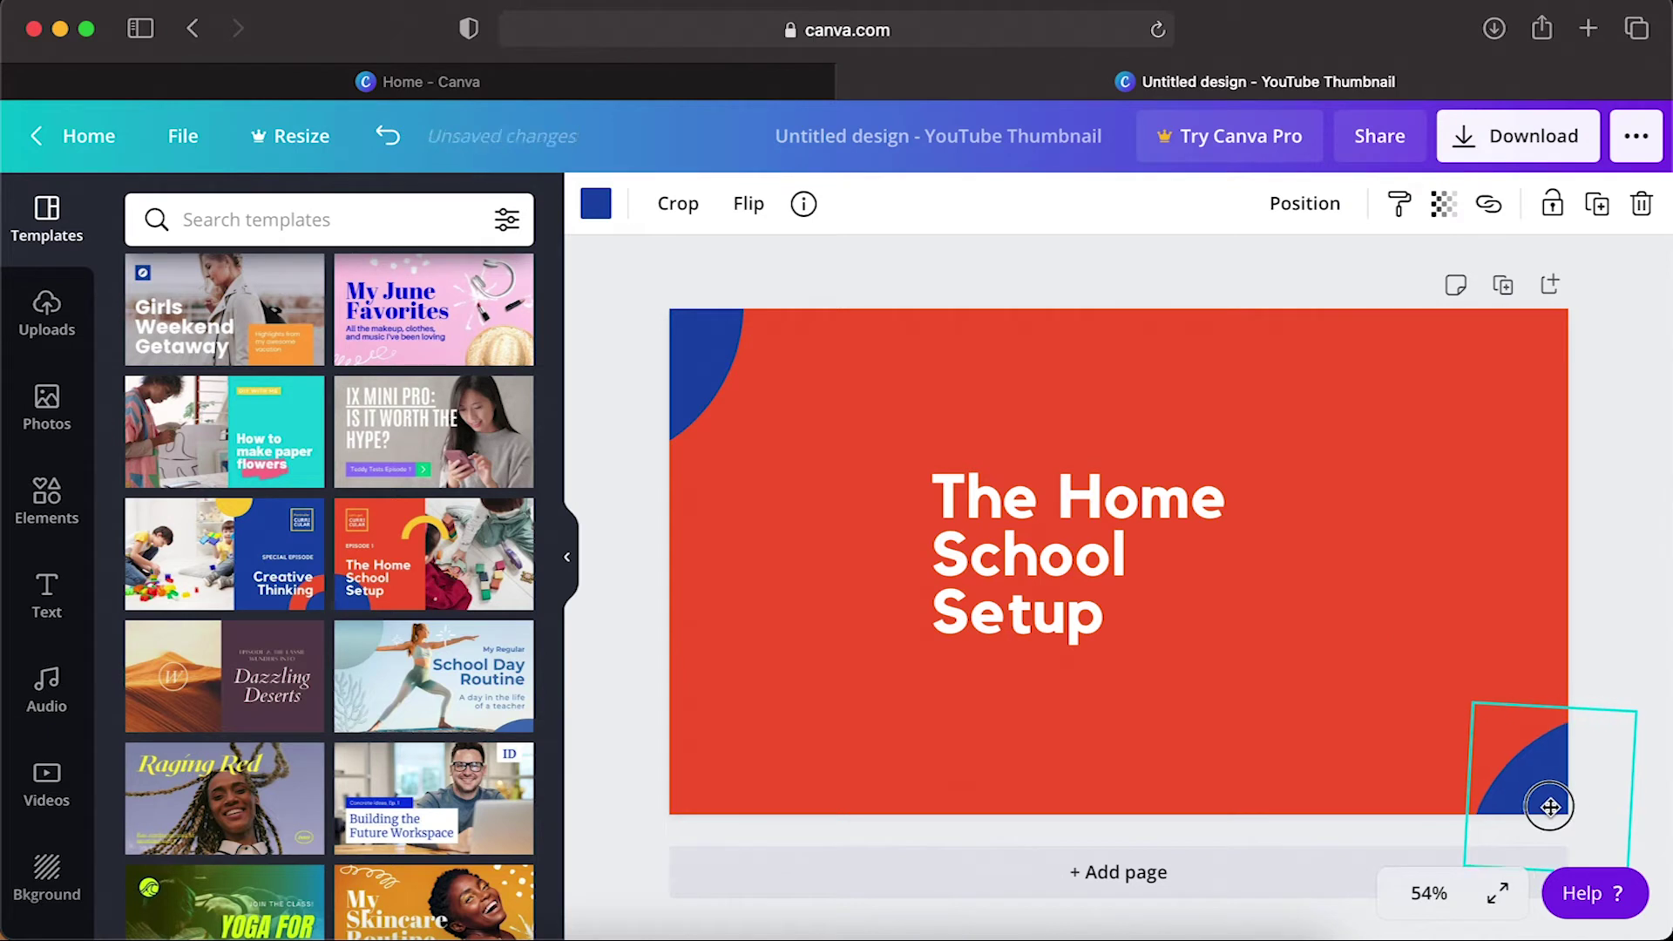
pyautogui.click(1238, 715)
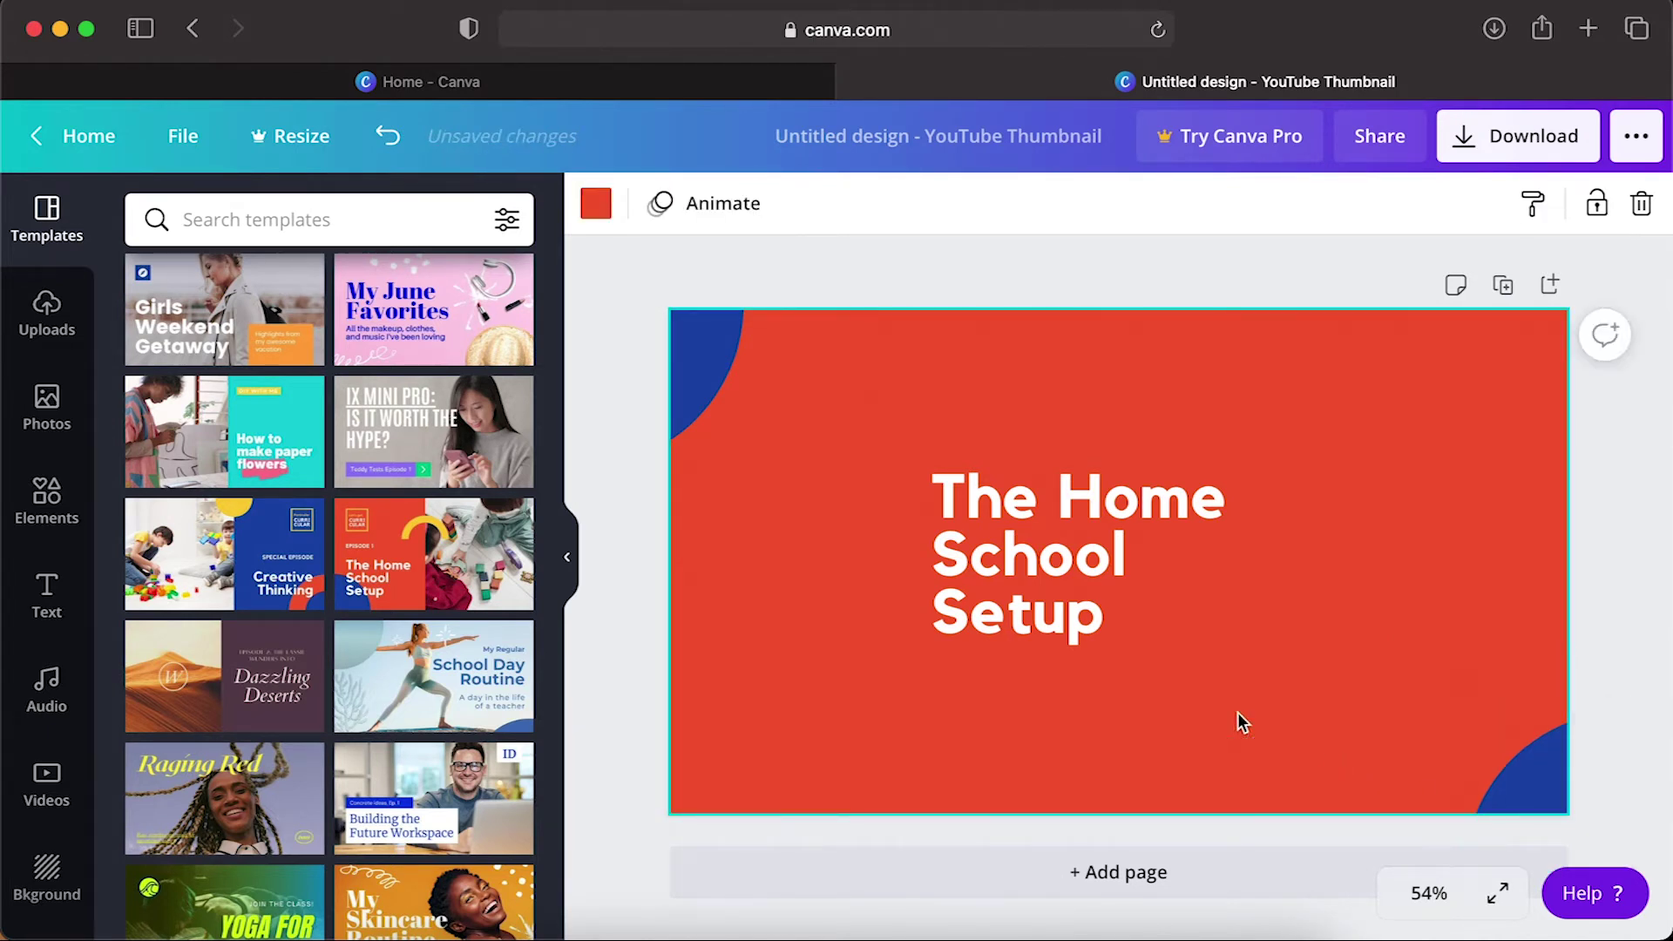
# Recolour the upper-left corner shape dark grey and the lower-right corner shape light blue
pyautogui.click(709, 372)
pyautogui.click(596, 205)
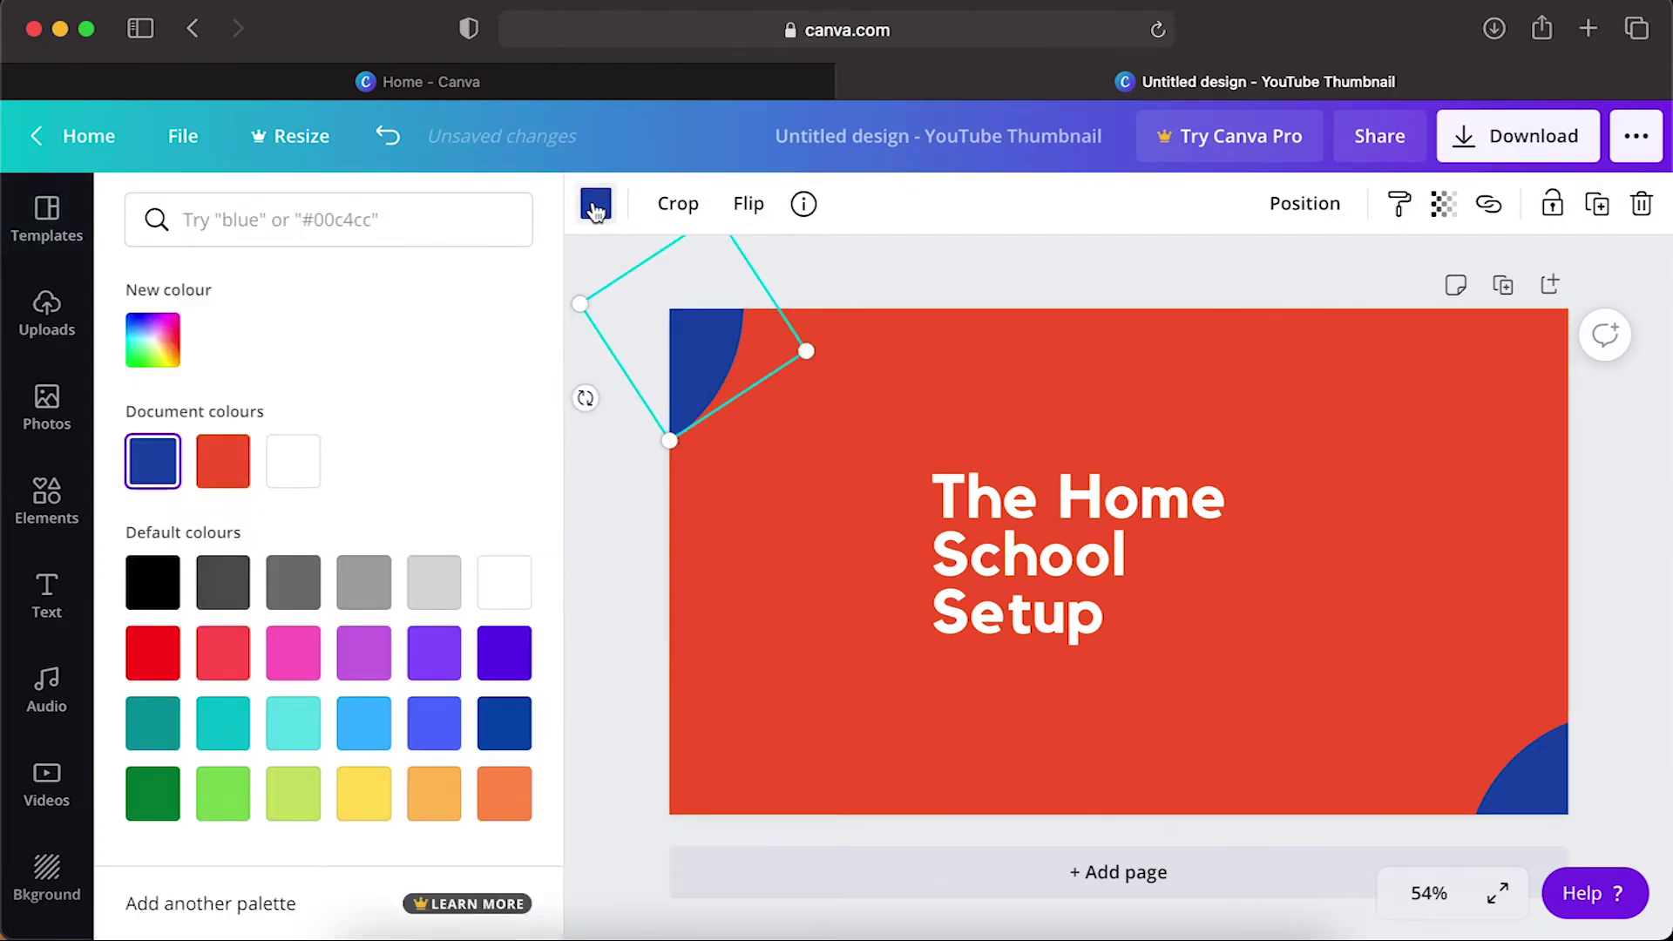
pyautogui.click(223, 581)
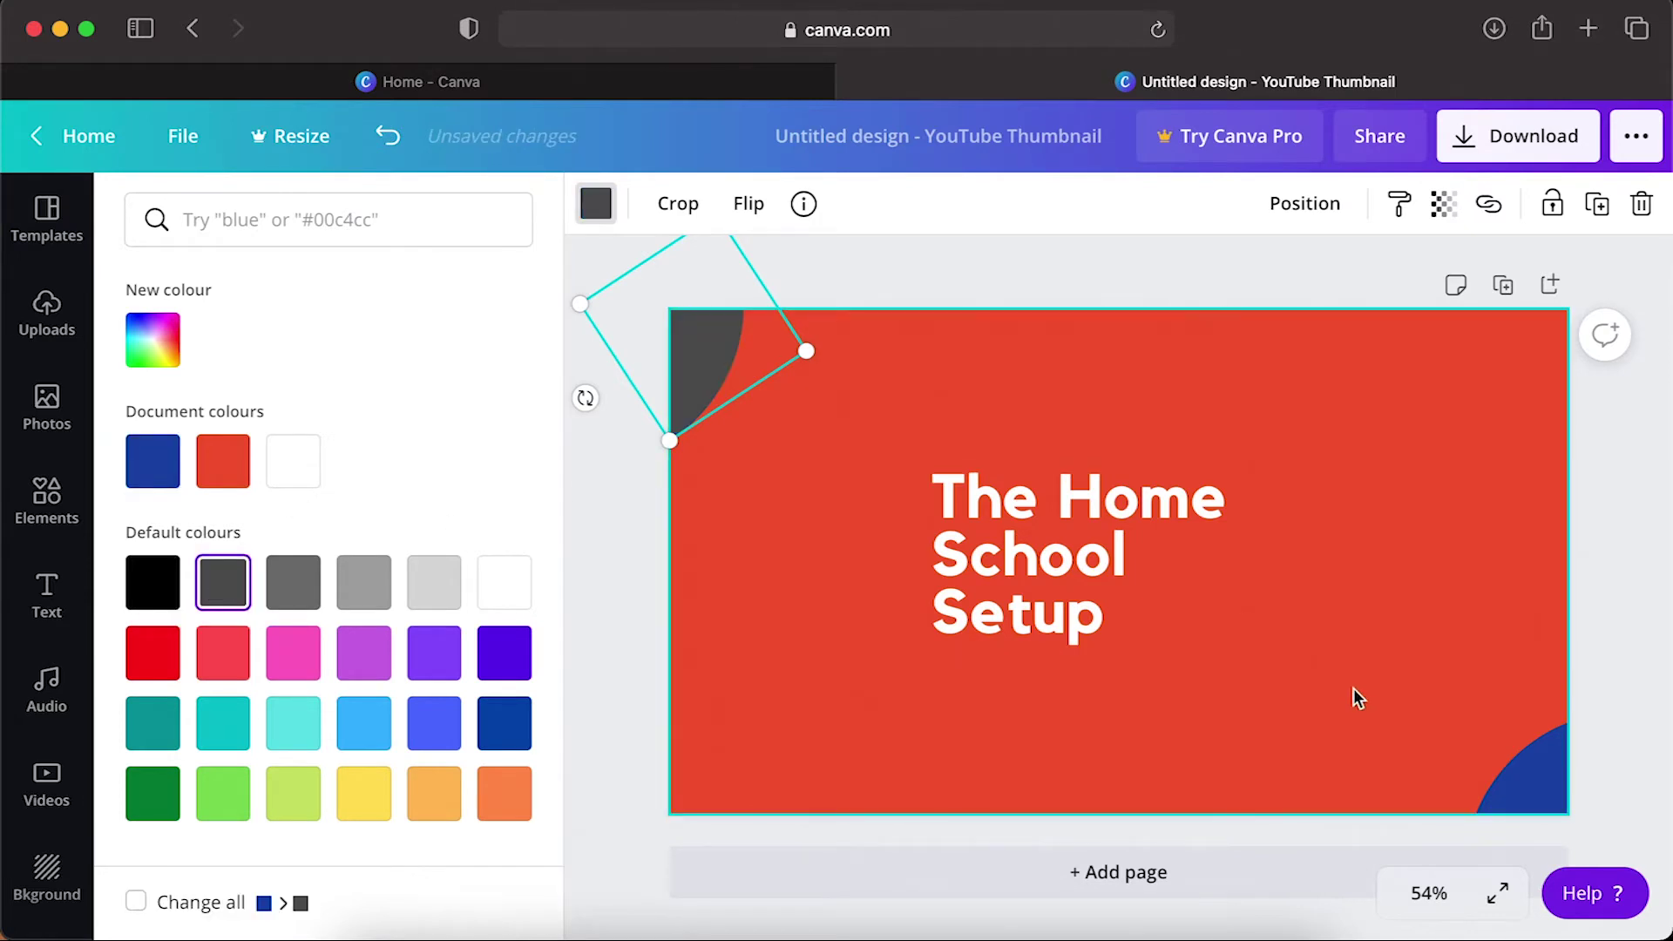
pyautogui.click(1505, 795)
pyautogui.click(364, 722)
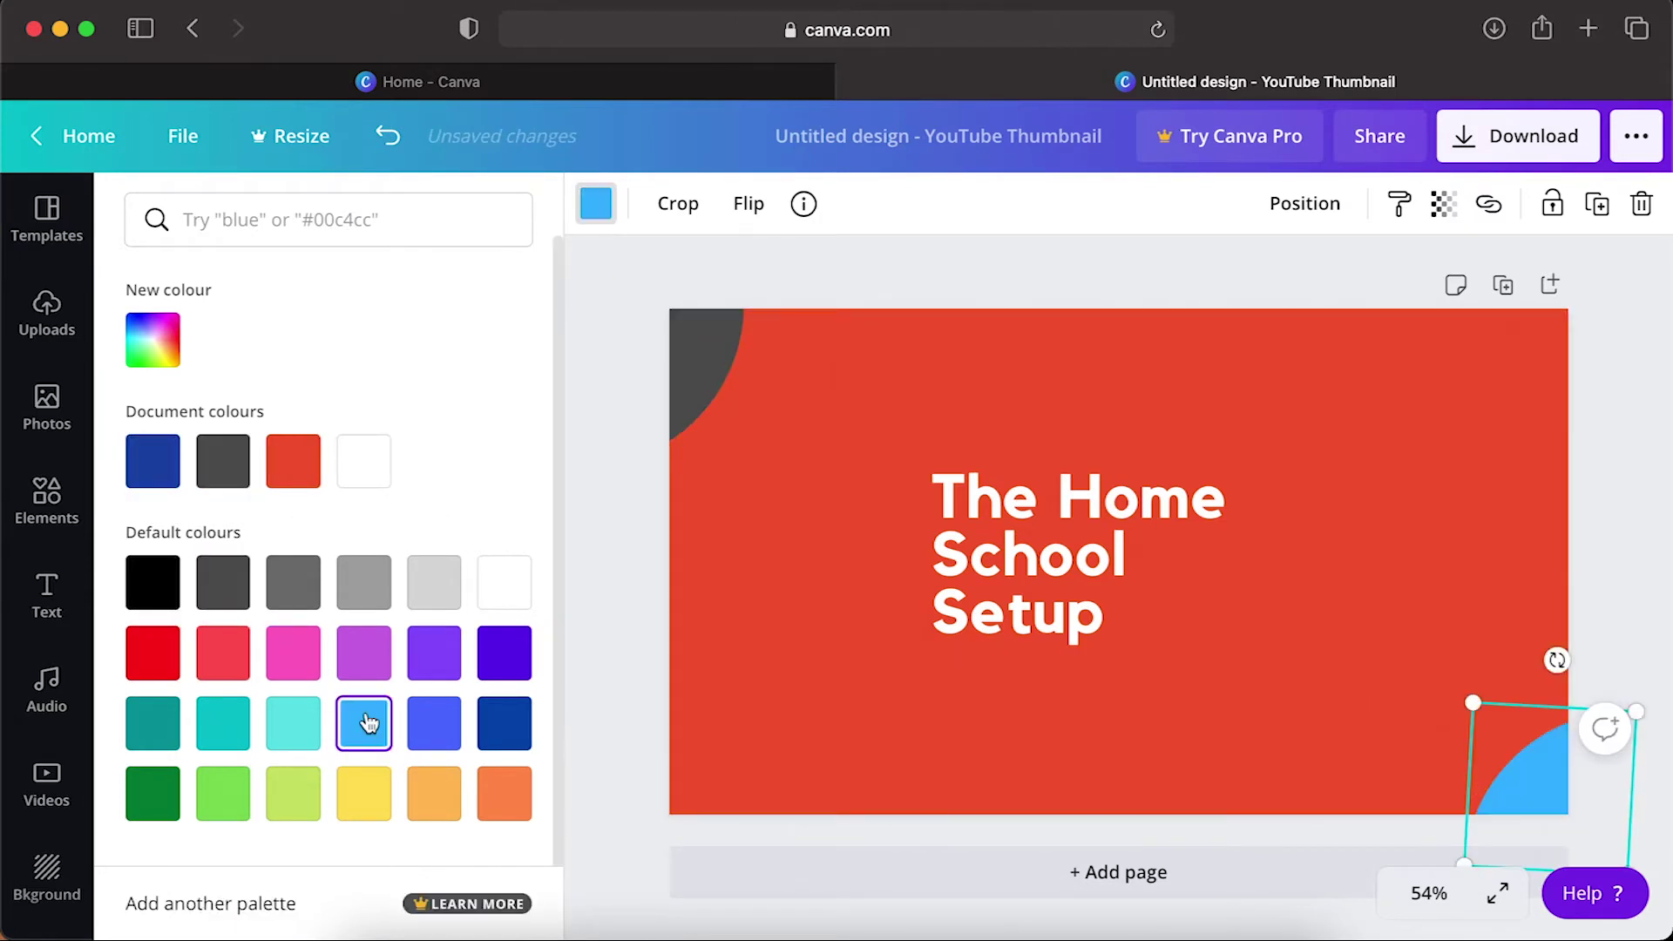
# Set the thumbnail's background to the custom colour #1B48AB
pyautogui.click(782, 640)
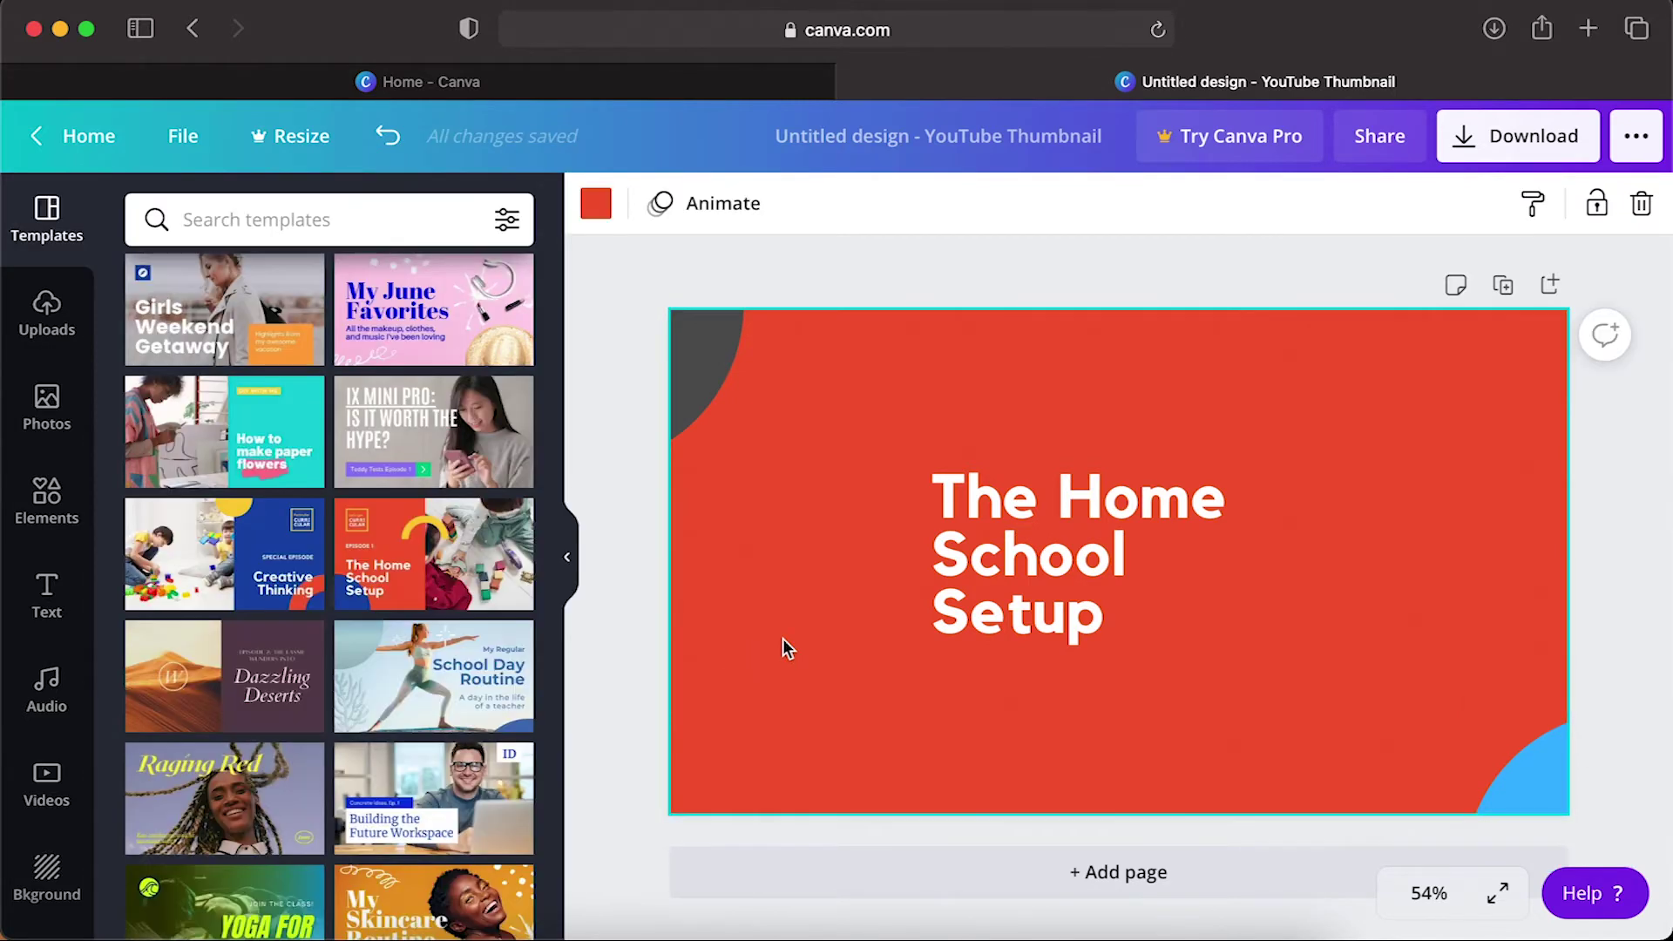
pyautogui.click(598, 209)
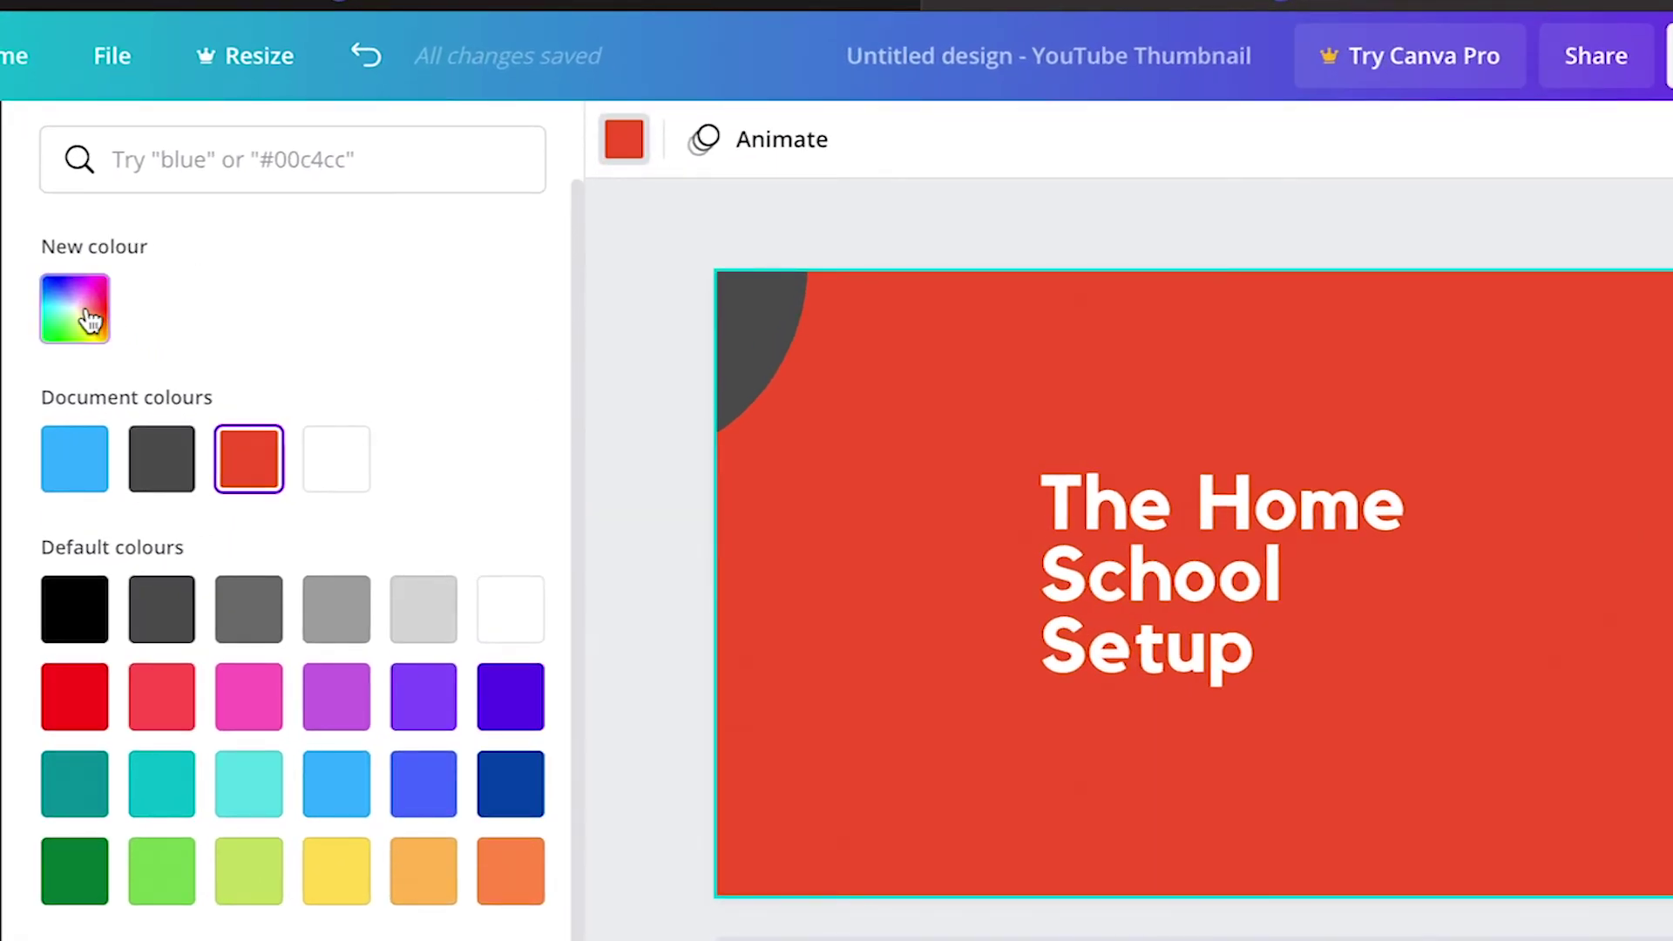
pyautogui.click(91, 318)
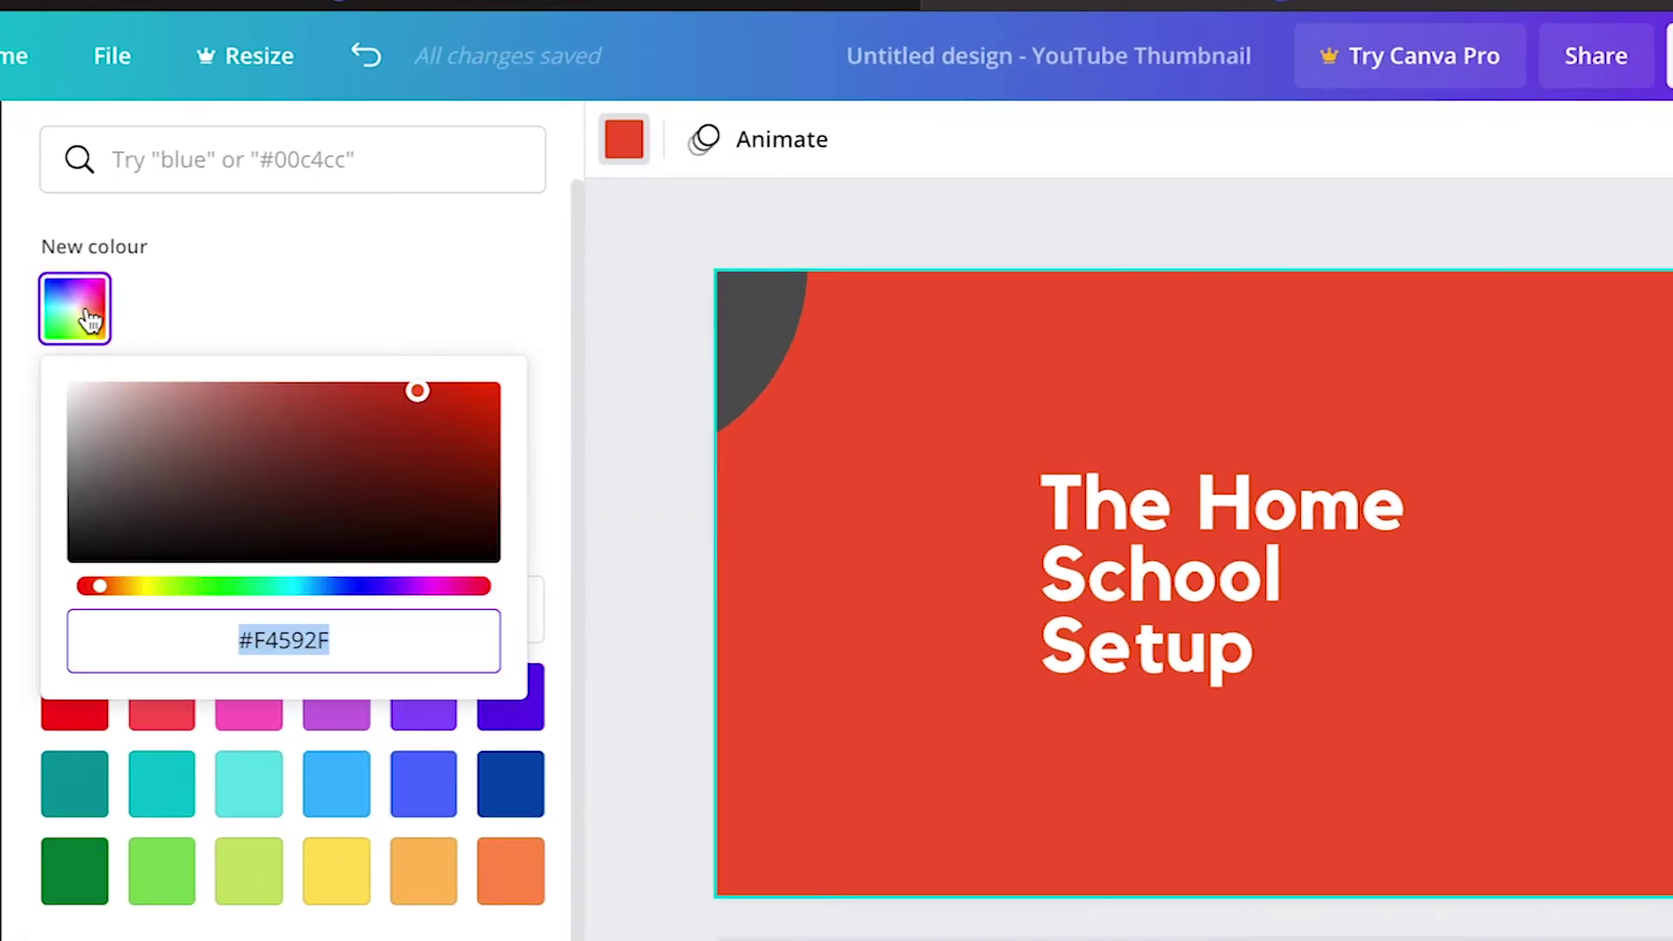
pyautogui.write('#1B48AB')
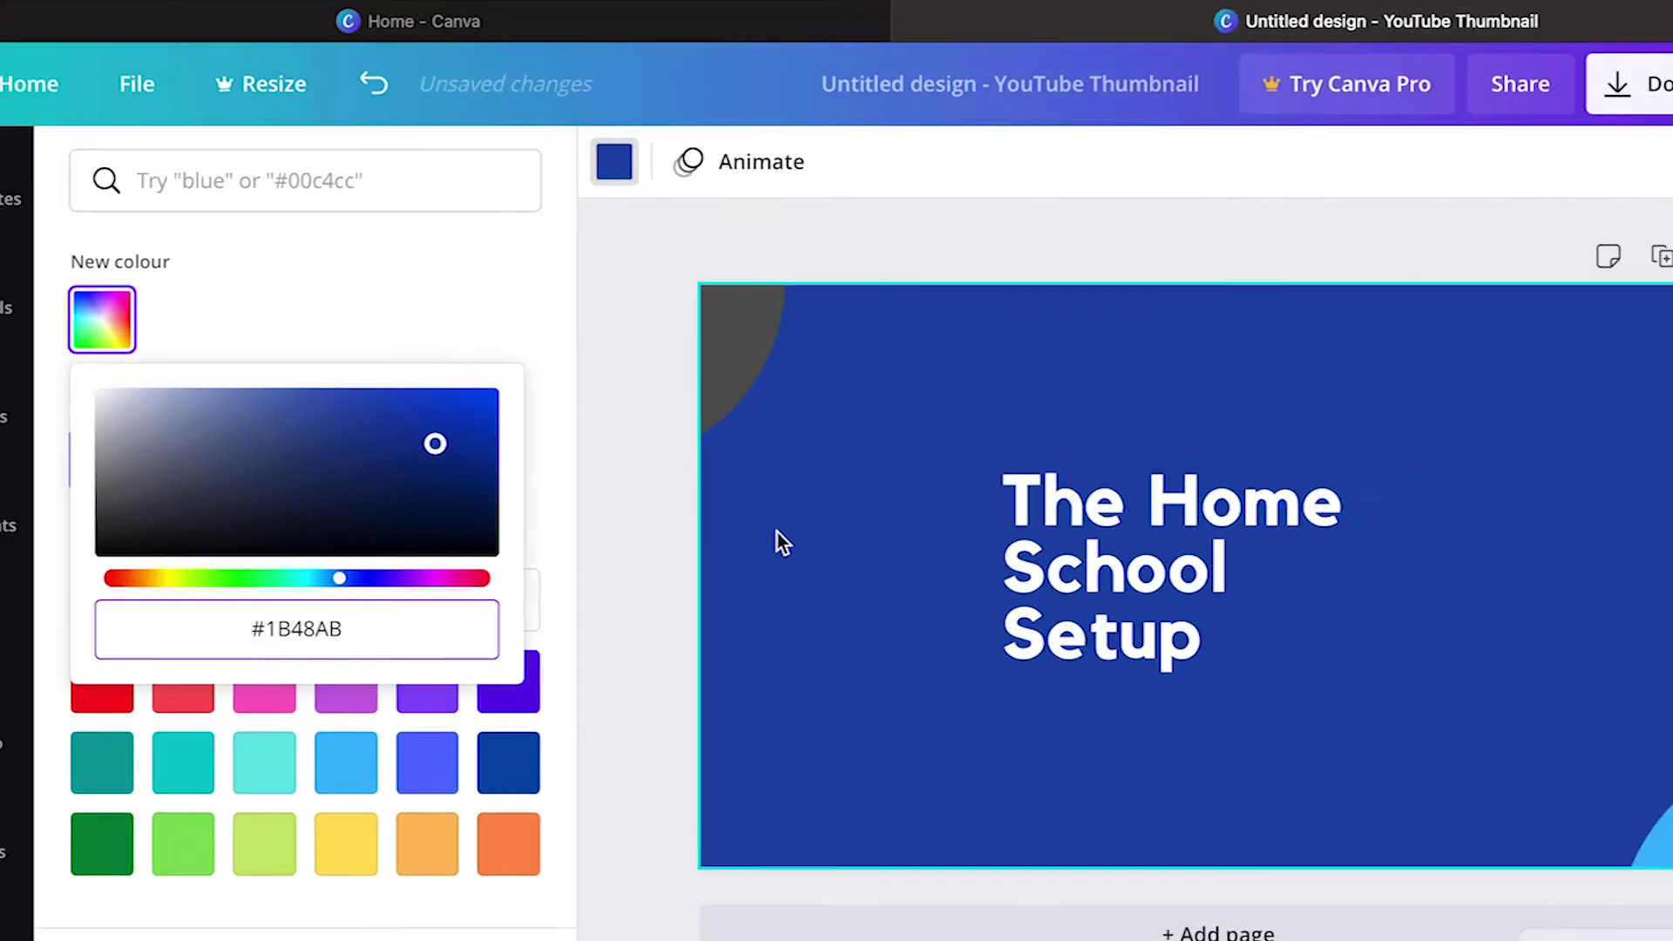
pyautogui.click(879, 578)
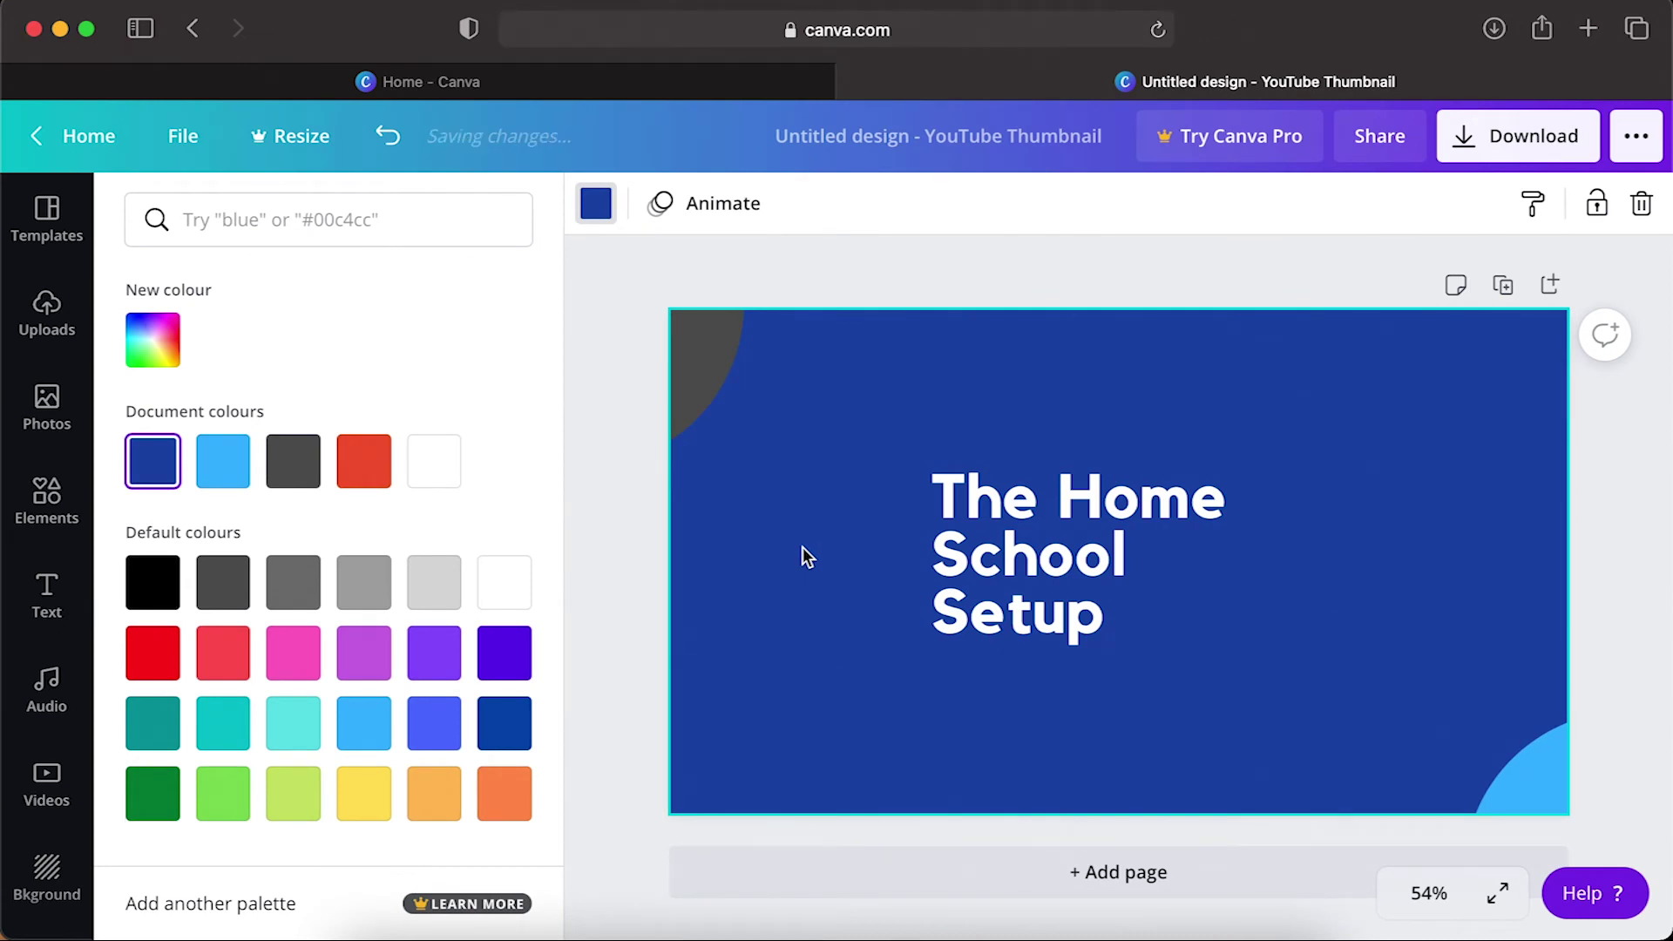
# Recolour the upper-left corner shape orange-red and the lower-right corner shape yellow
pyautogui.click(702, 374)
pyautogui.click(596, 203)
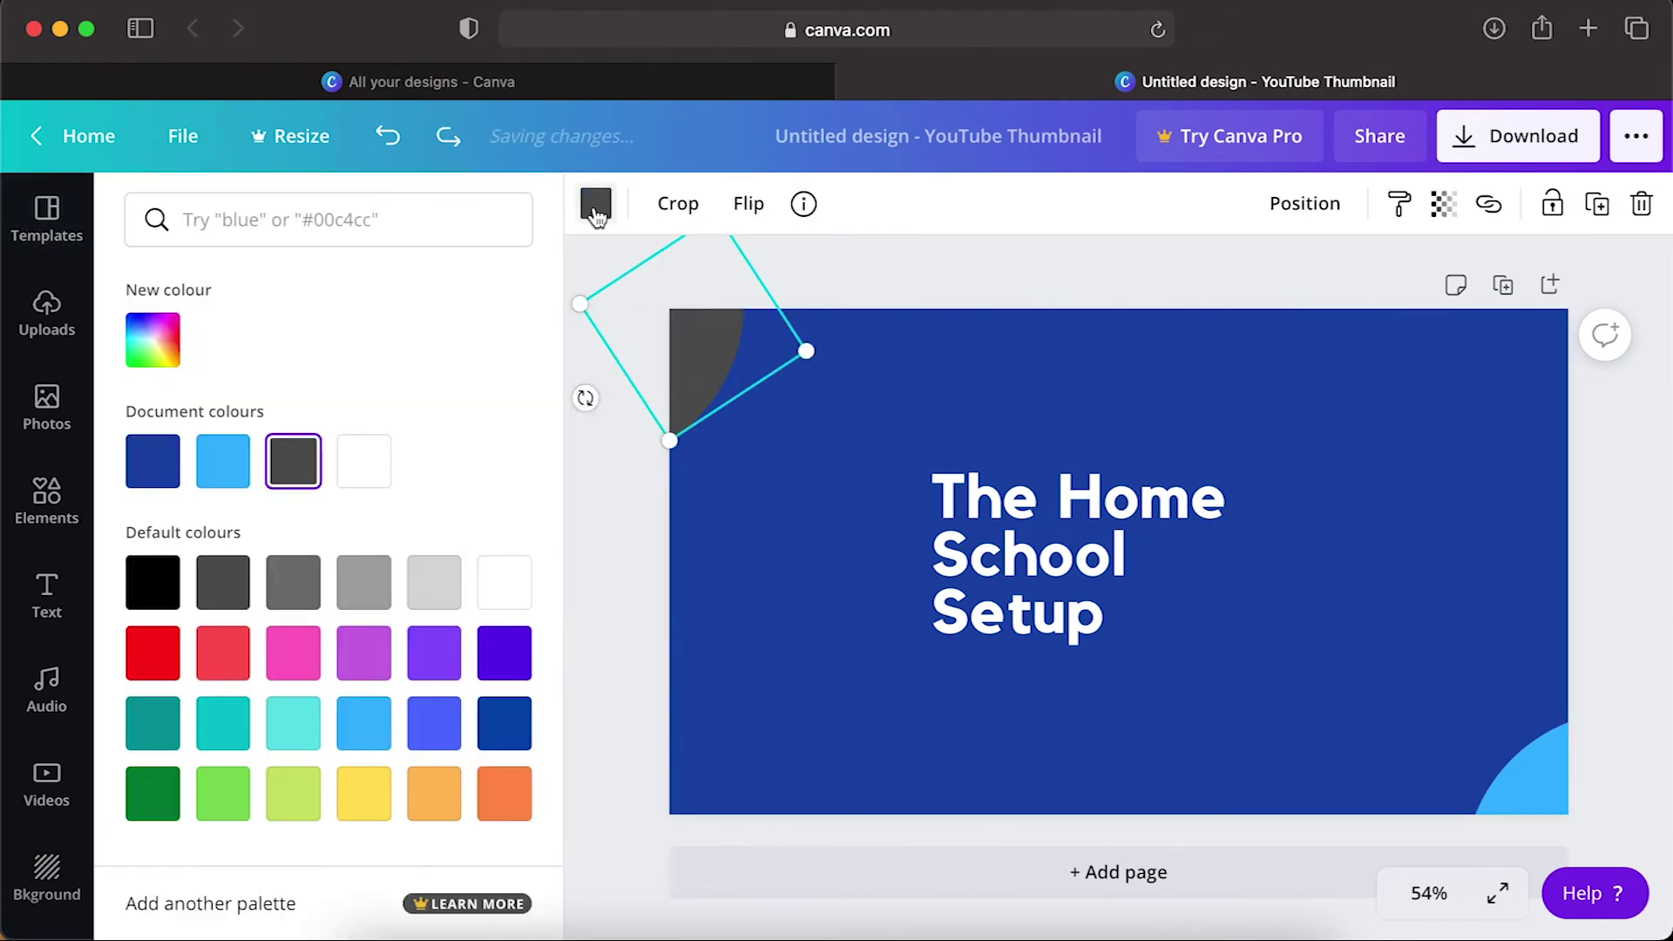
pyautogui.click(363, 461)
pyautogui.click(1515, 815)
pyautogui.click(1516, 814)
pyautogui.click(596, 203)
pyautogui.click(360, 790)
pyautogui.click(792, 762)
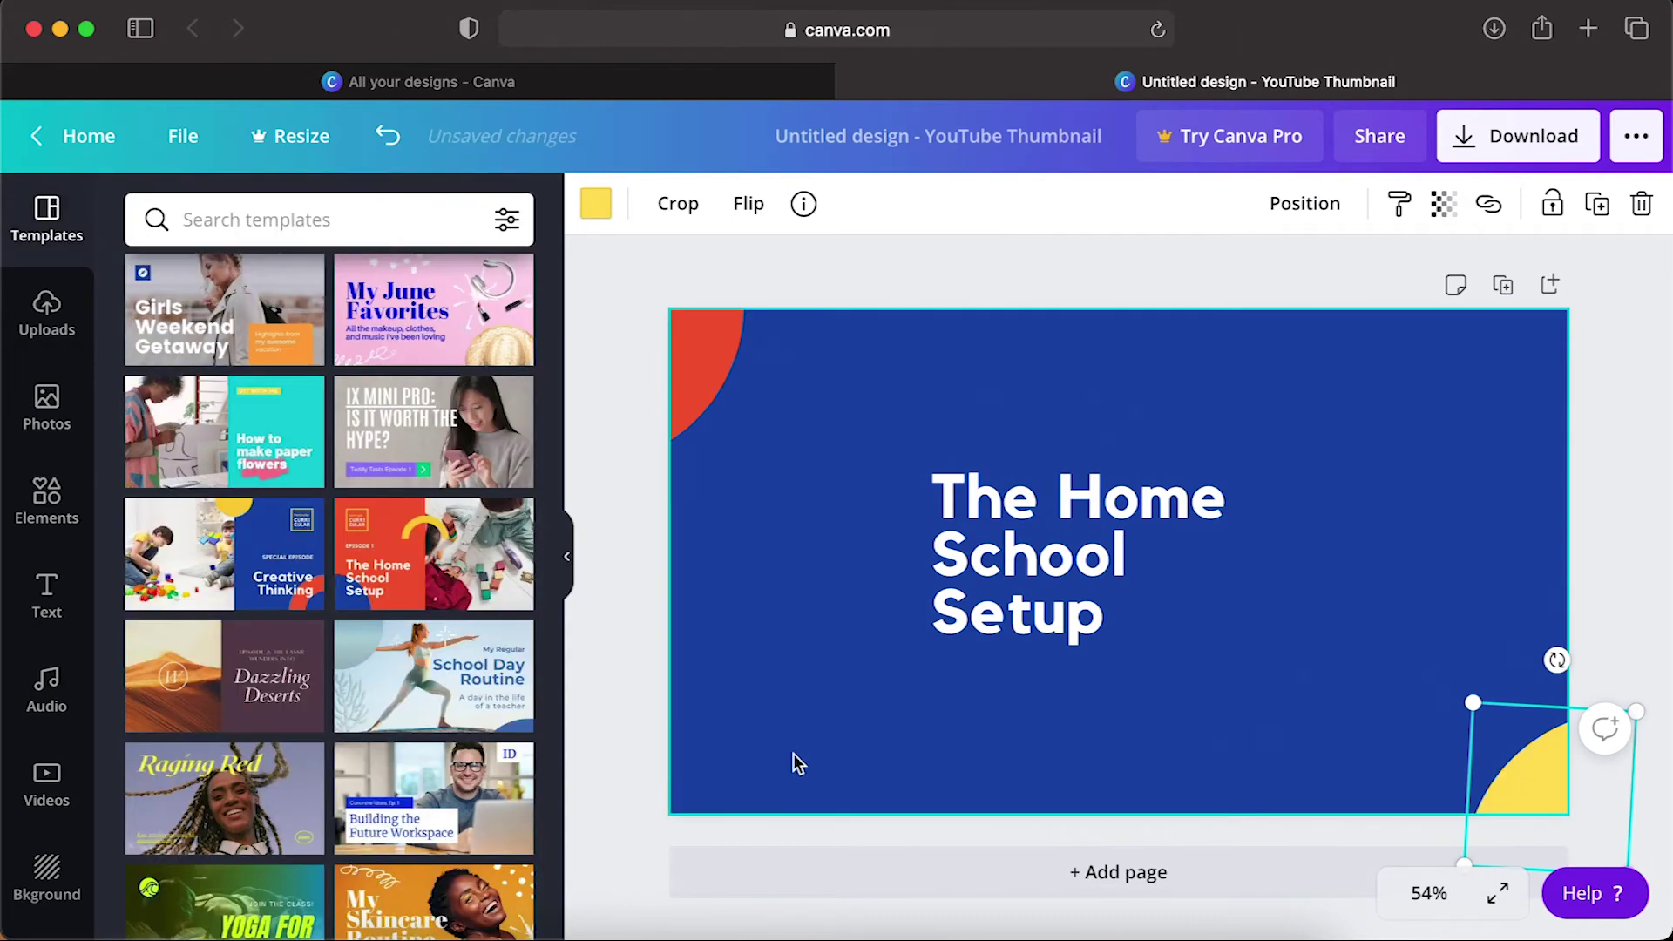
pyautogui.click(797, 764)
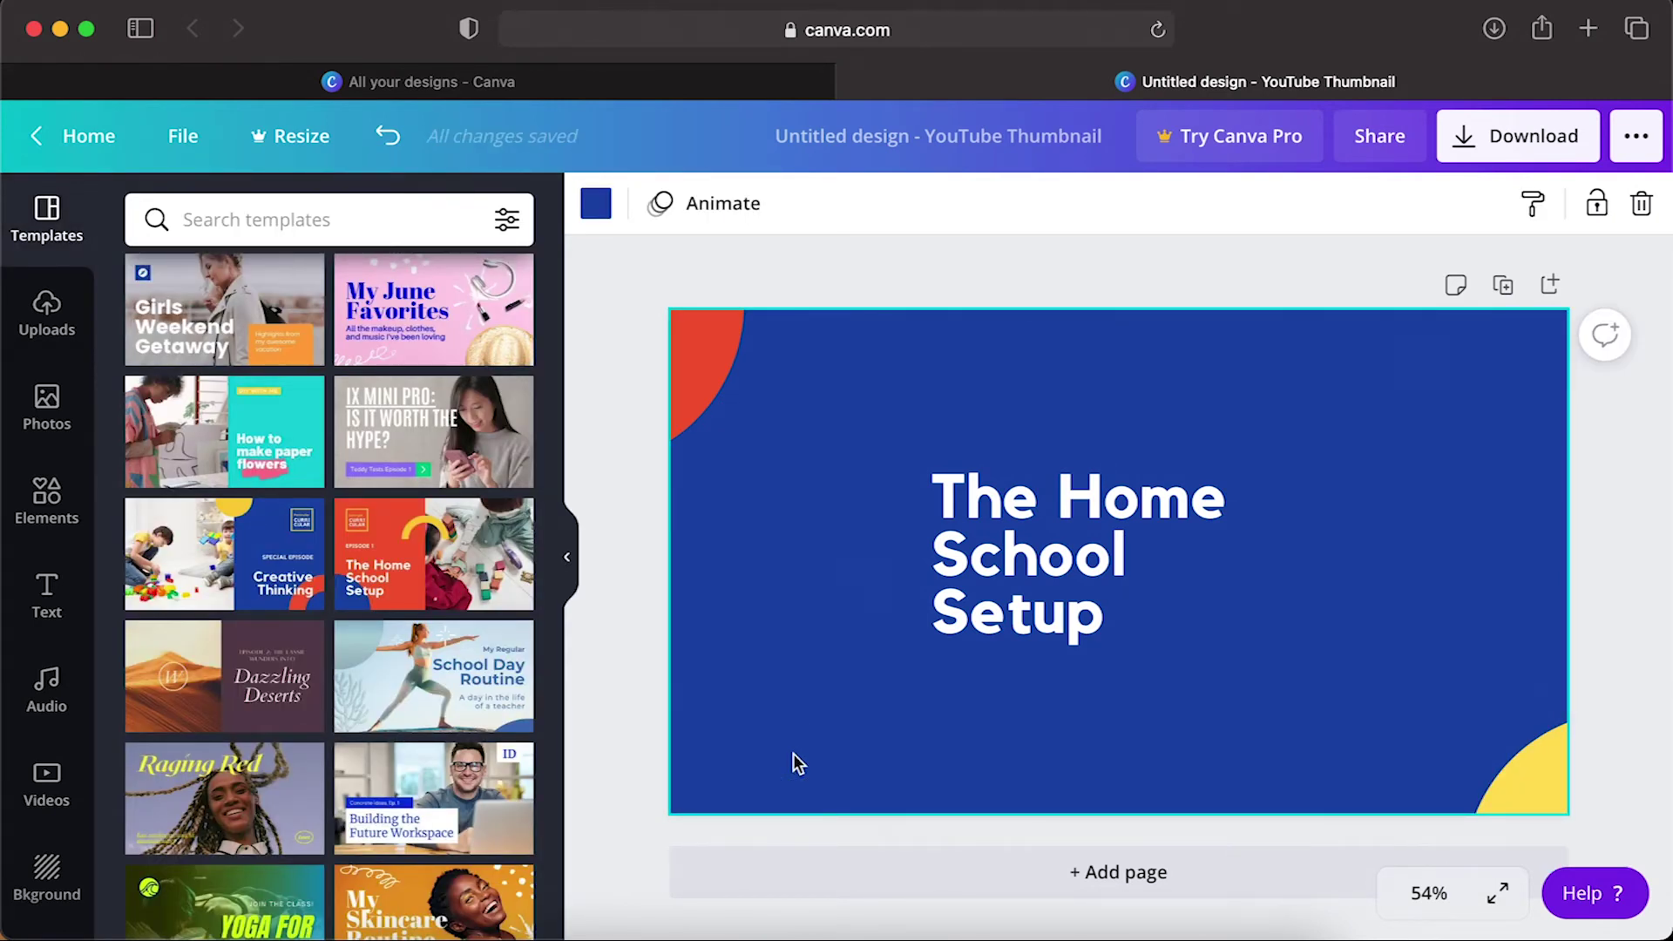
# Replace the title text with "HOW TO CREATE A" and widen its text box
pyautogui.doubleClick(998, 558)
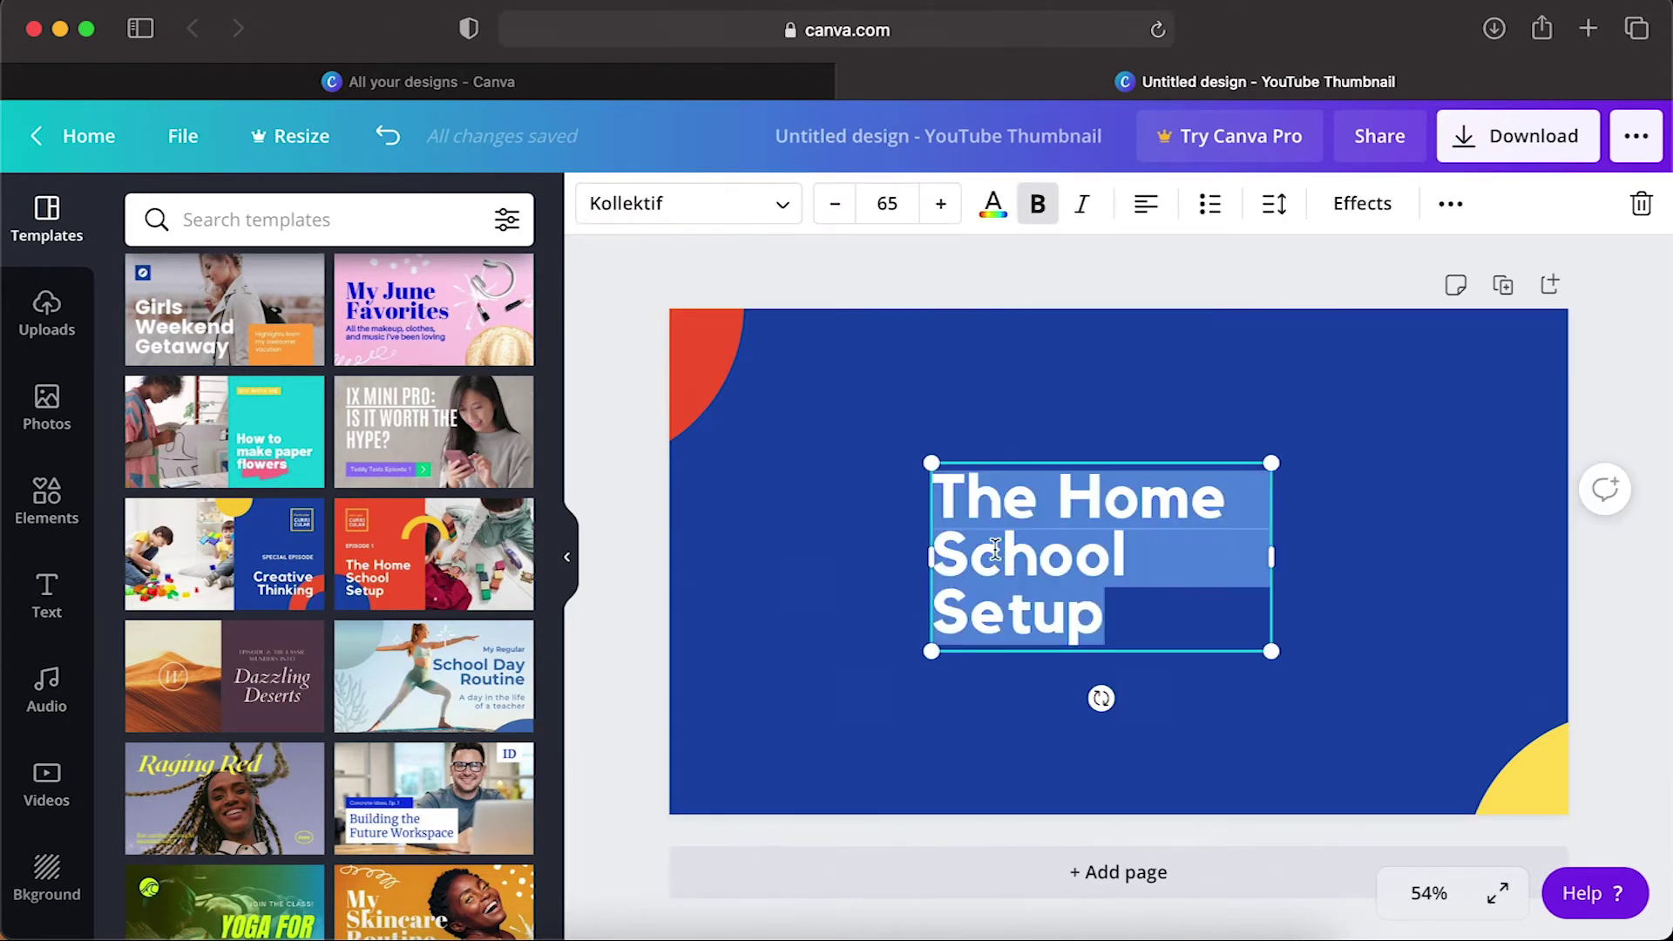
pyautogui.write('HOW TO CREATE A')
pyautogui.moveTo(1269, 530); pyautogui.dragTo(1411, 533)
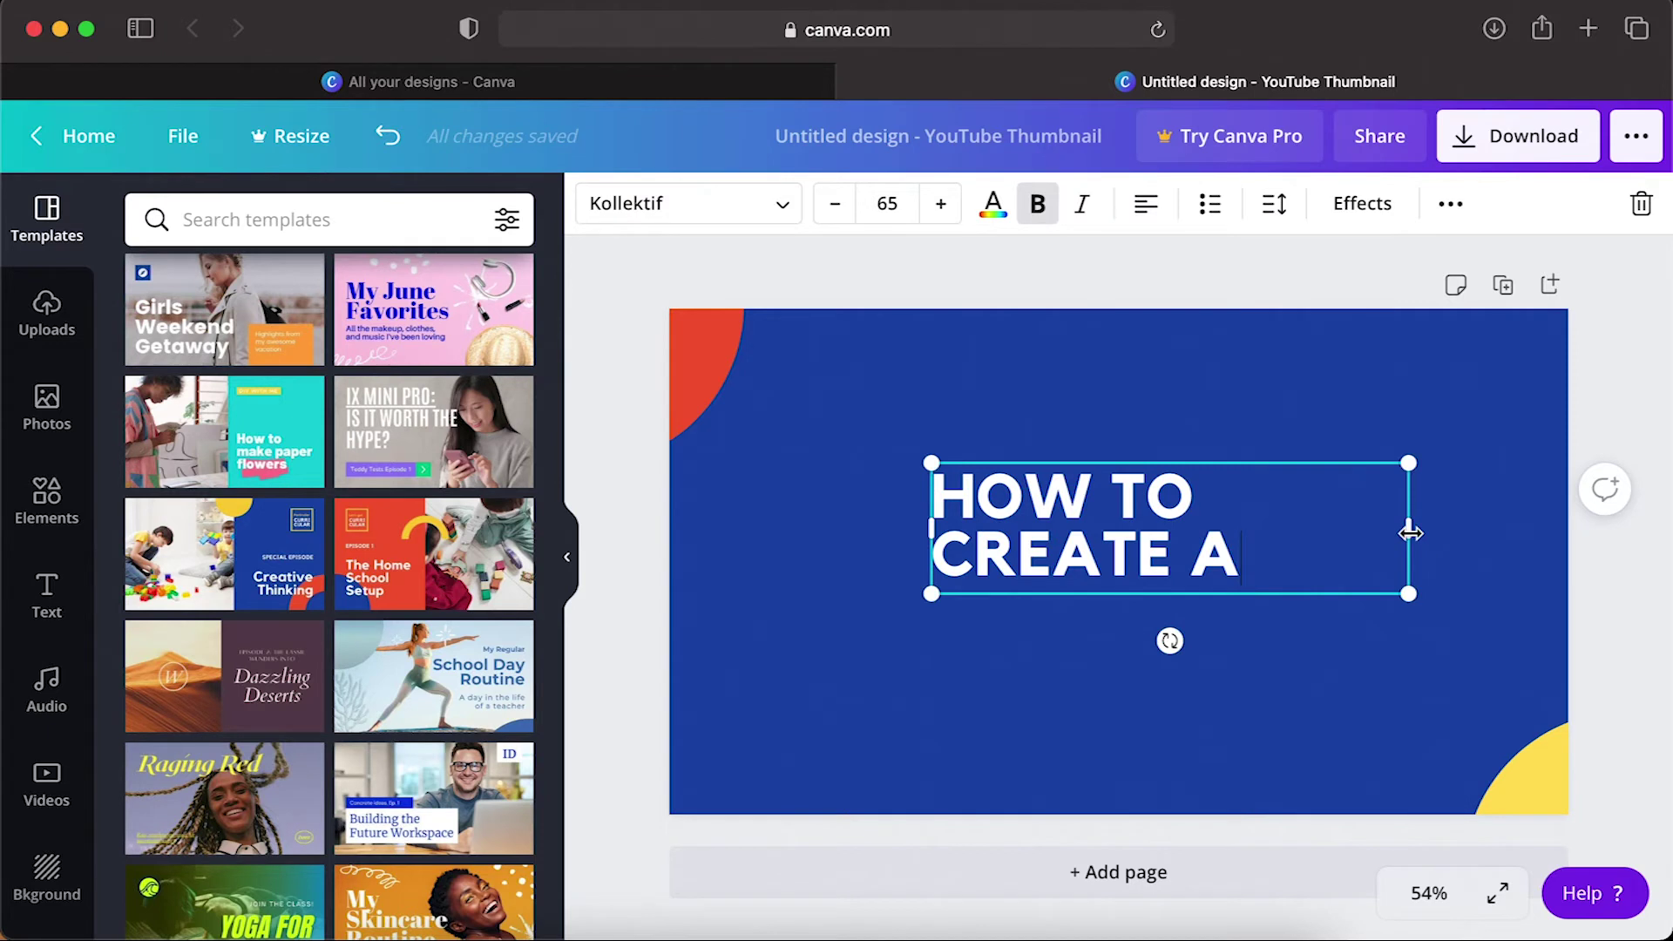
# Set the title's font to Antonio Bold at size 78
pyautogui.click(786, 208)
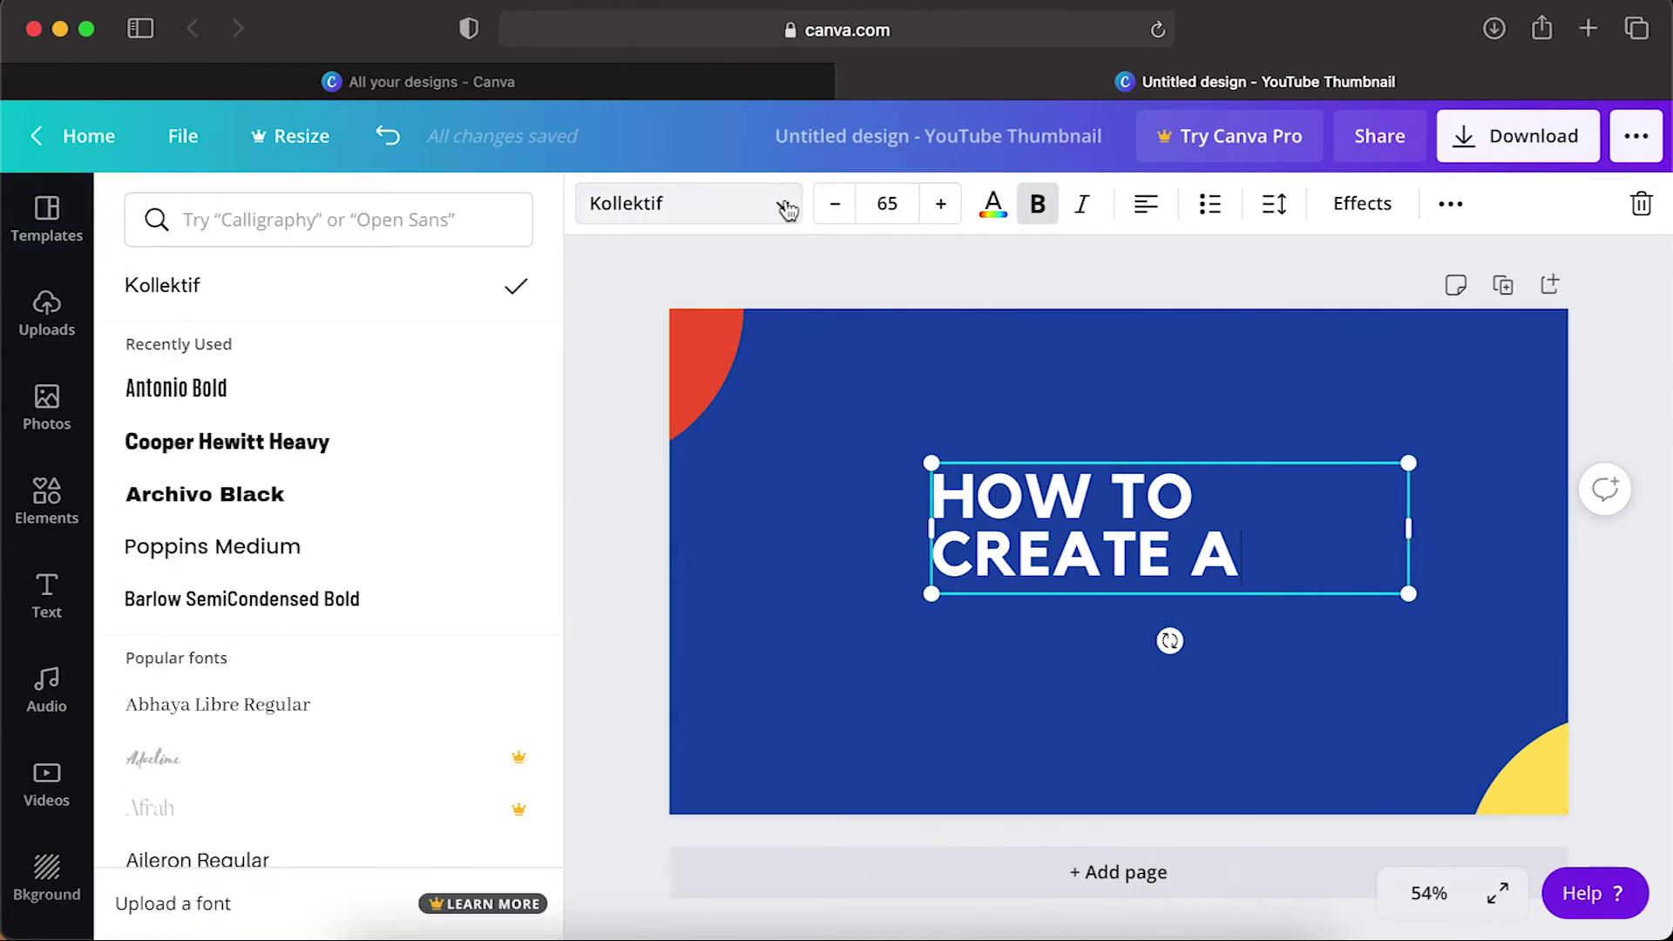
pyautogui.click(262, 399)
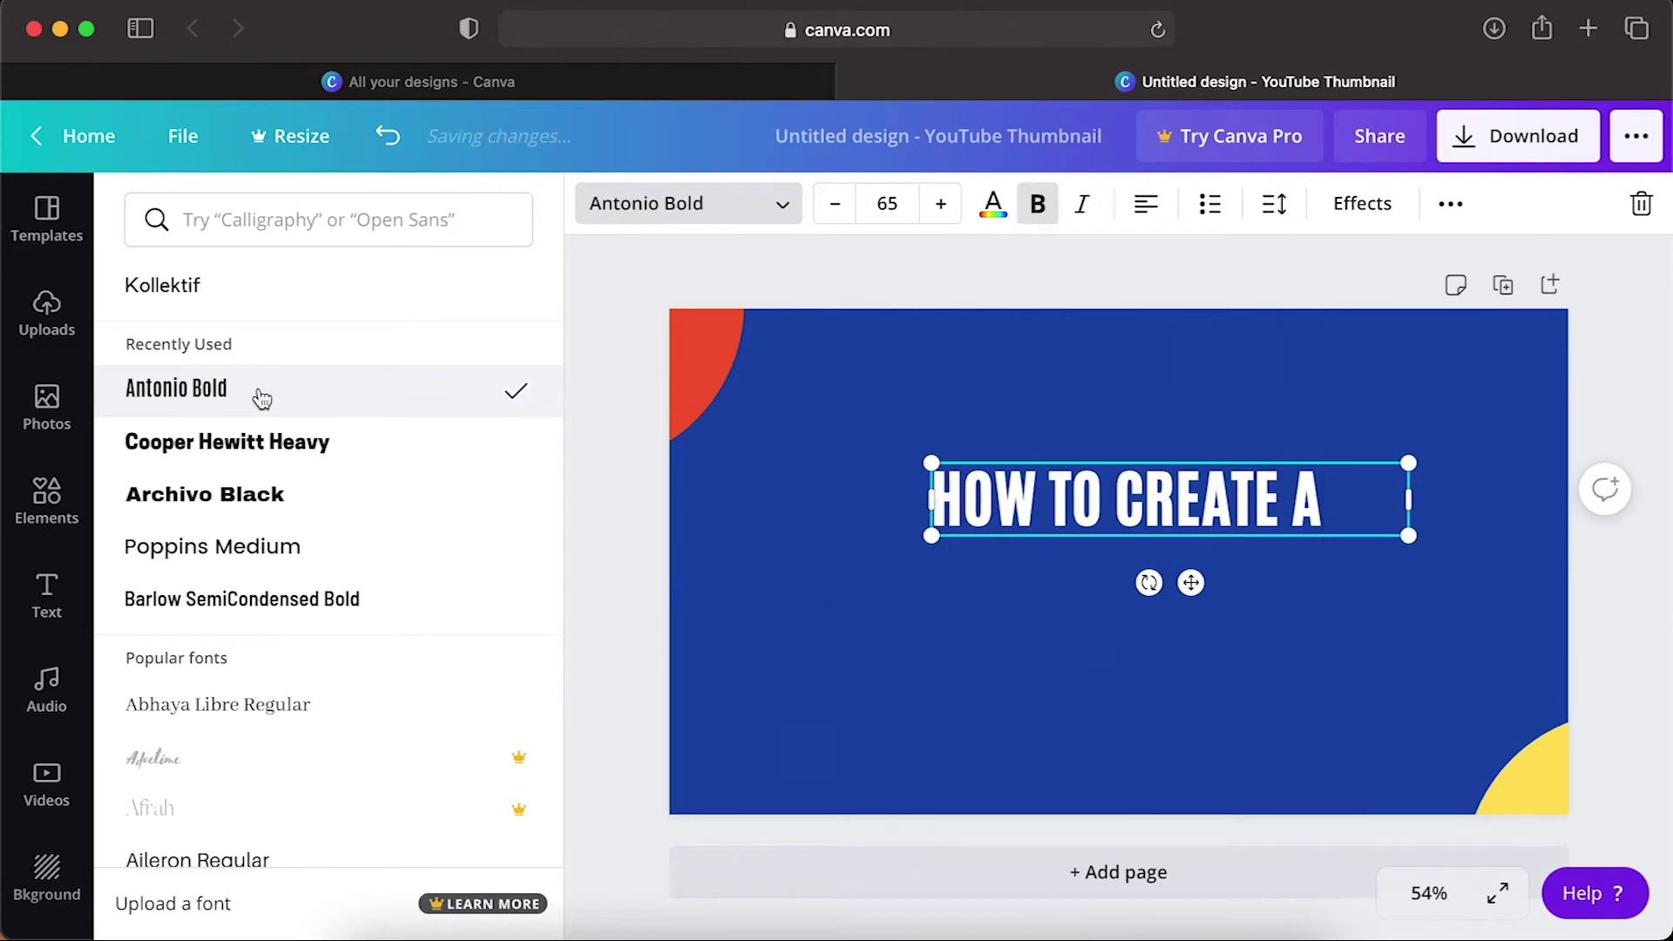
pyautogui.click(887, 205)
pyautogui.click(888, 210)
pyautogui.write('78')
pyautogui.press('Return')
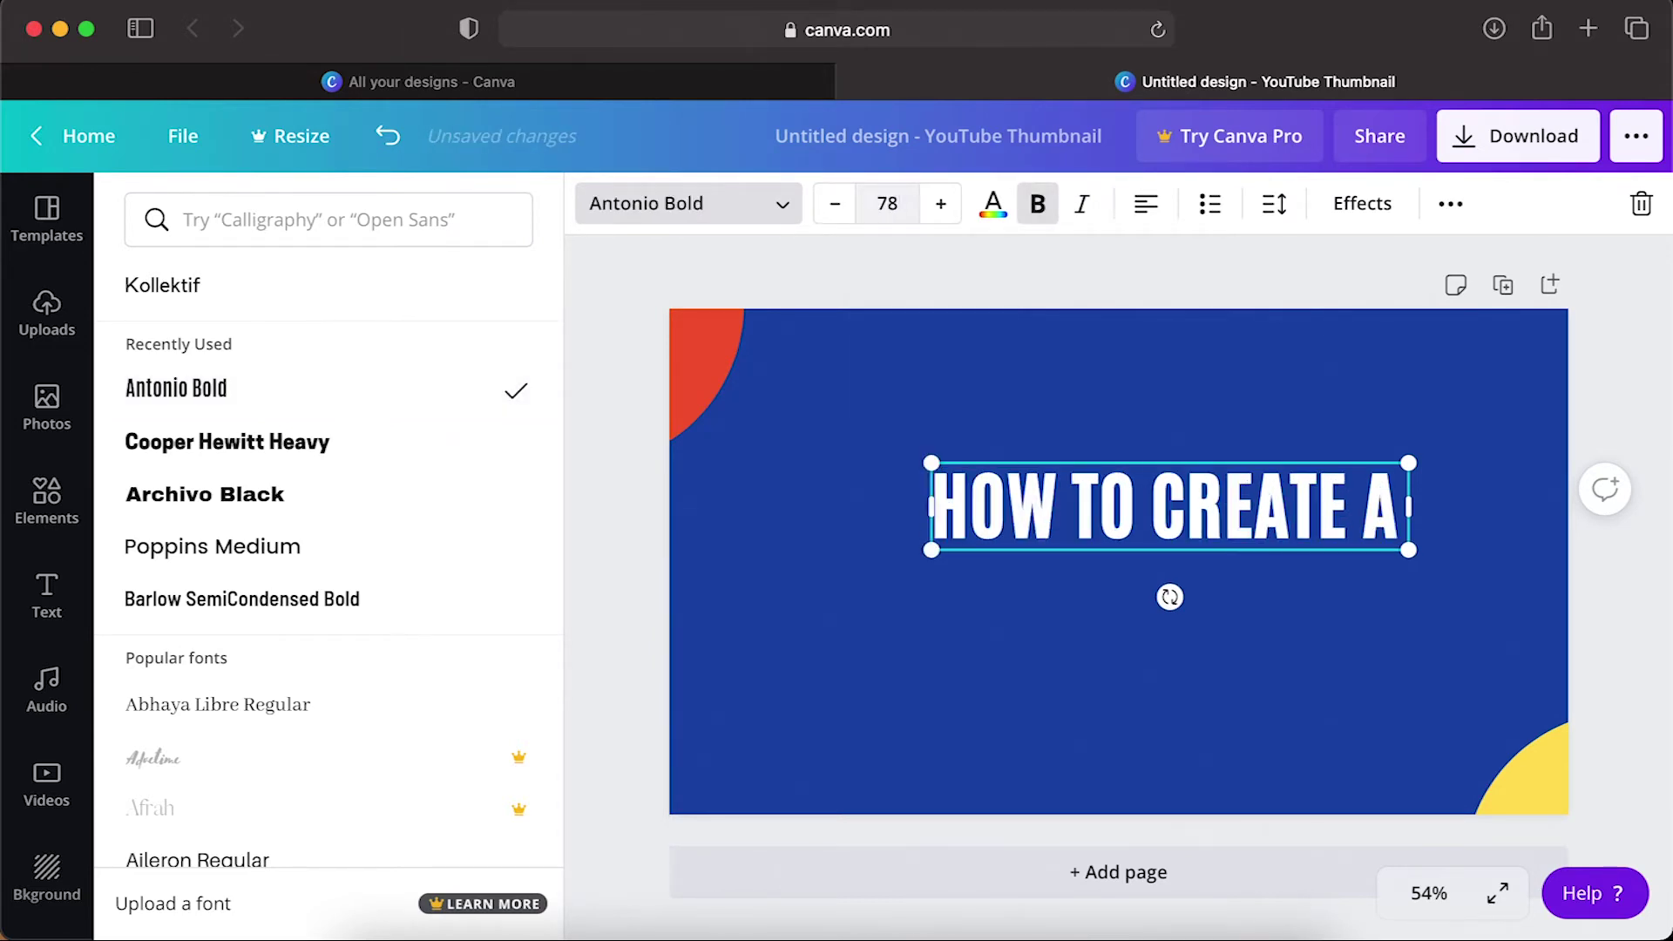
# Move the title up and slightly left, into the upper-middle part of the canvas
pyautogui.press('Escape')
pyautogui.moveTo(1080, 534); pyautogui.dragTo(1046, 495)
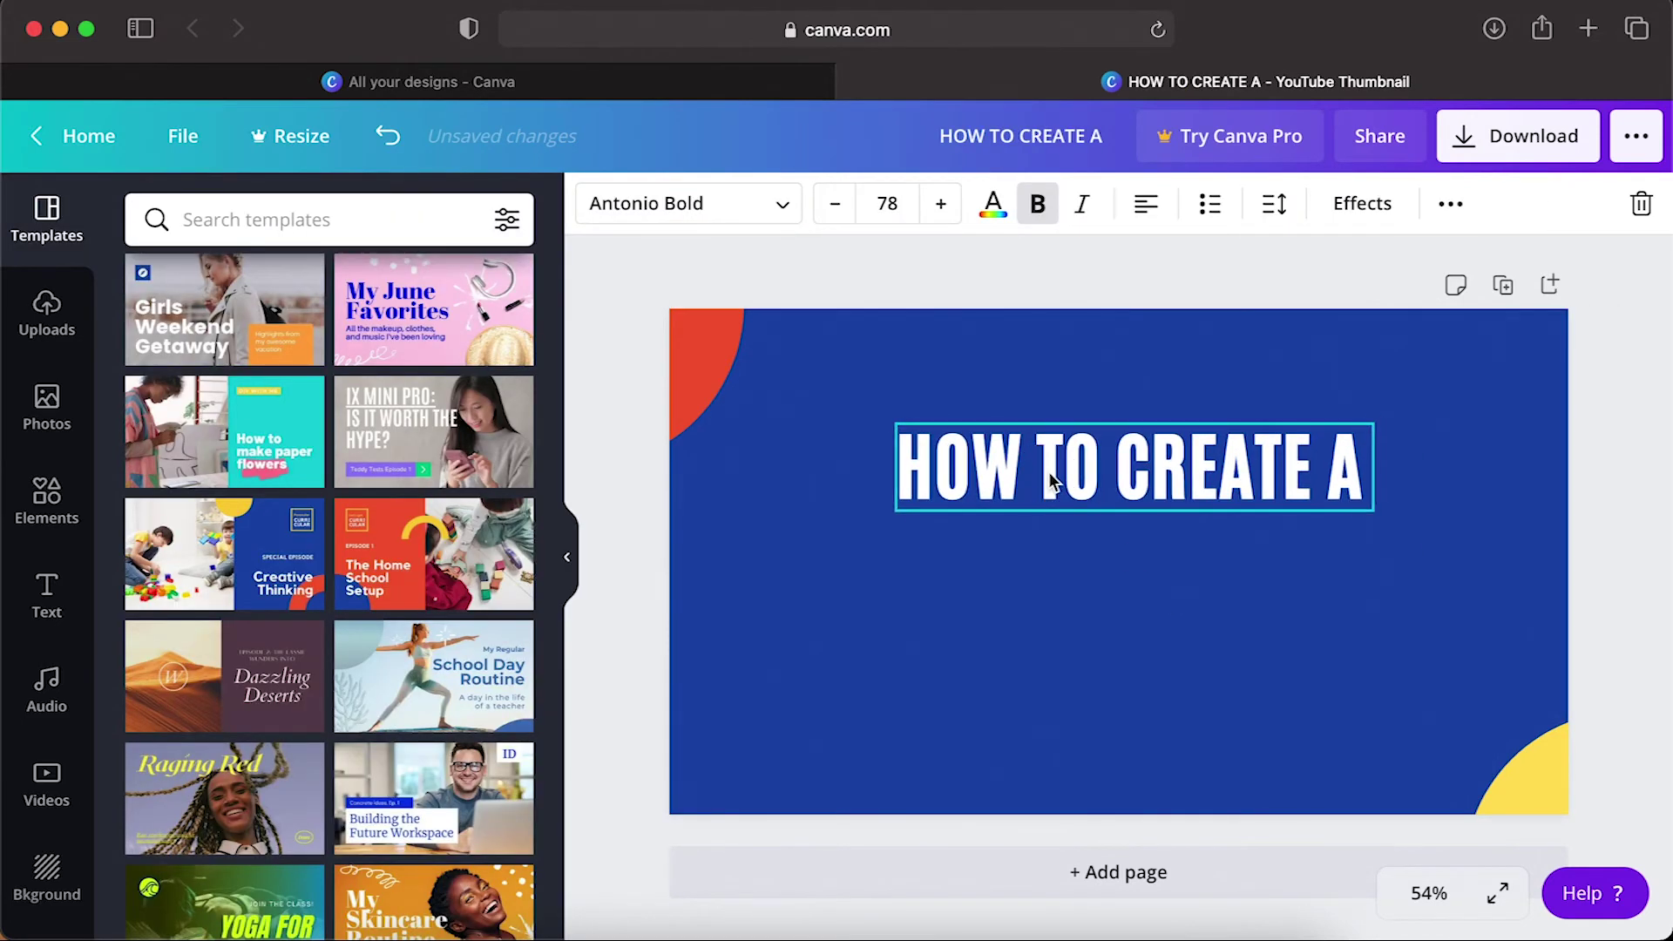
pyautogui.click(1045, 676)
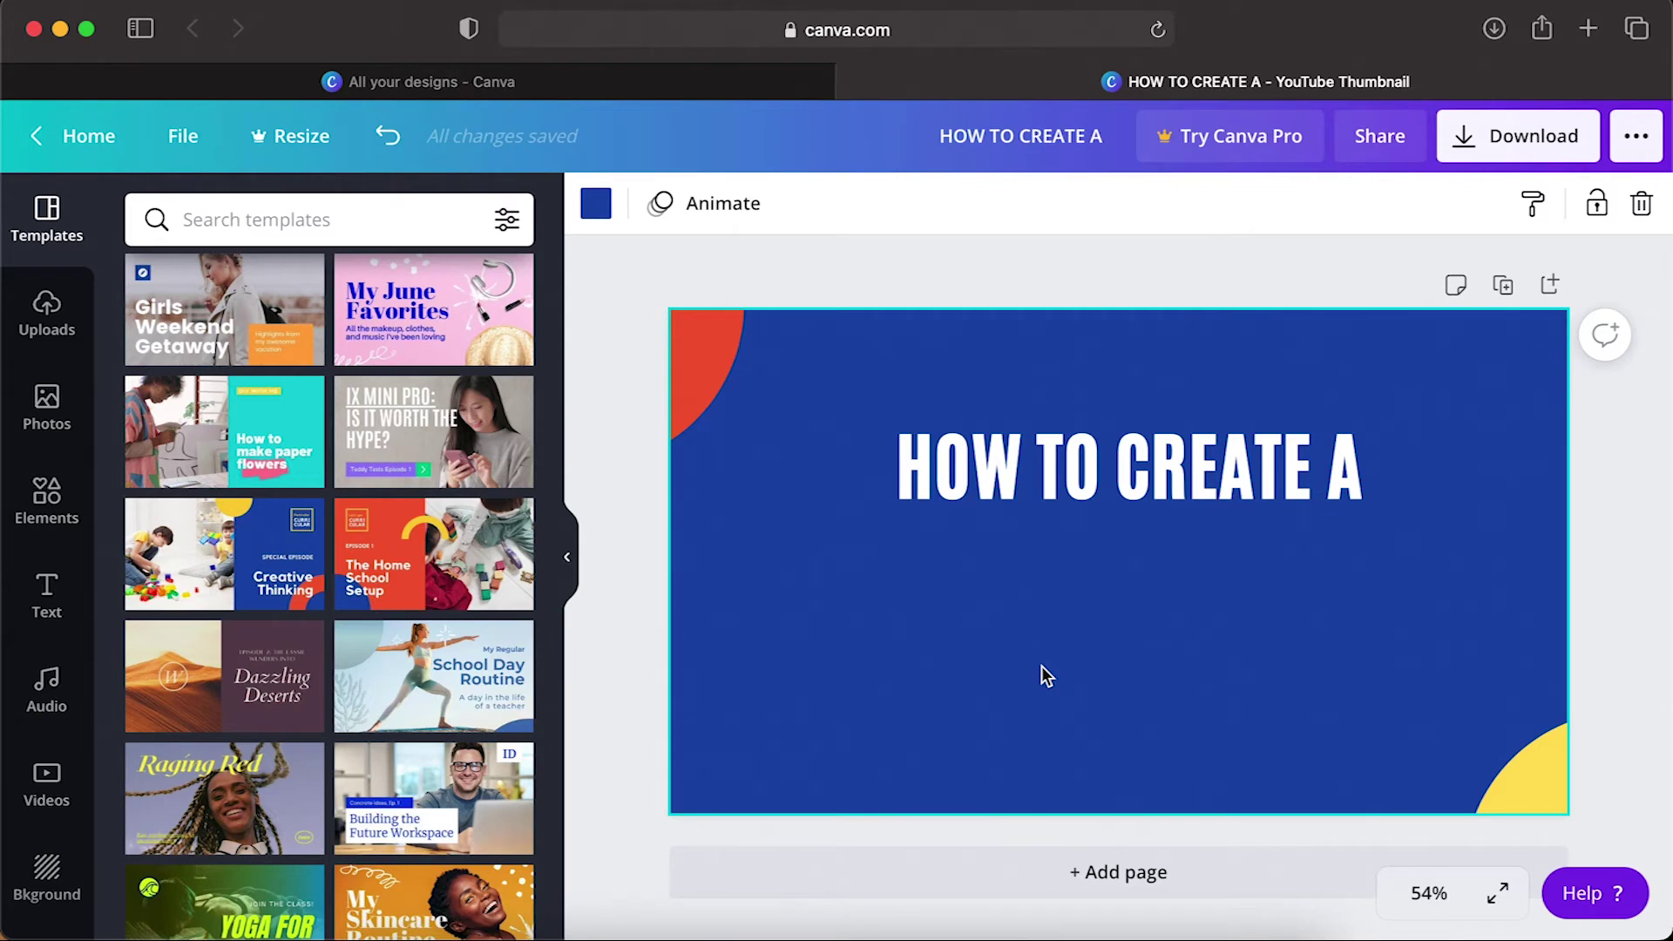
# Add a square shape below the title, reshape it into a wide bar about the title's size, and colour it black
pyautogui.click(47, 498)
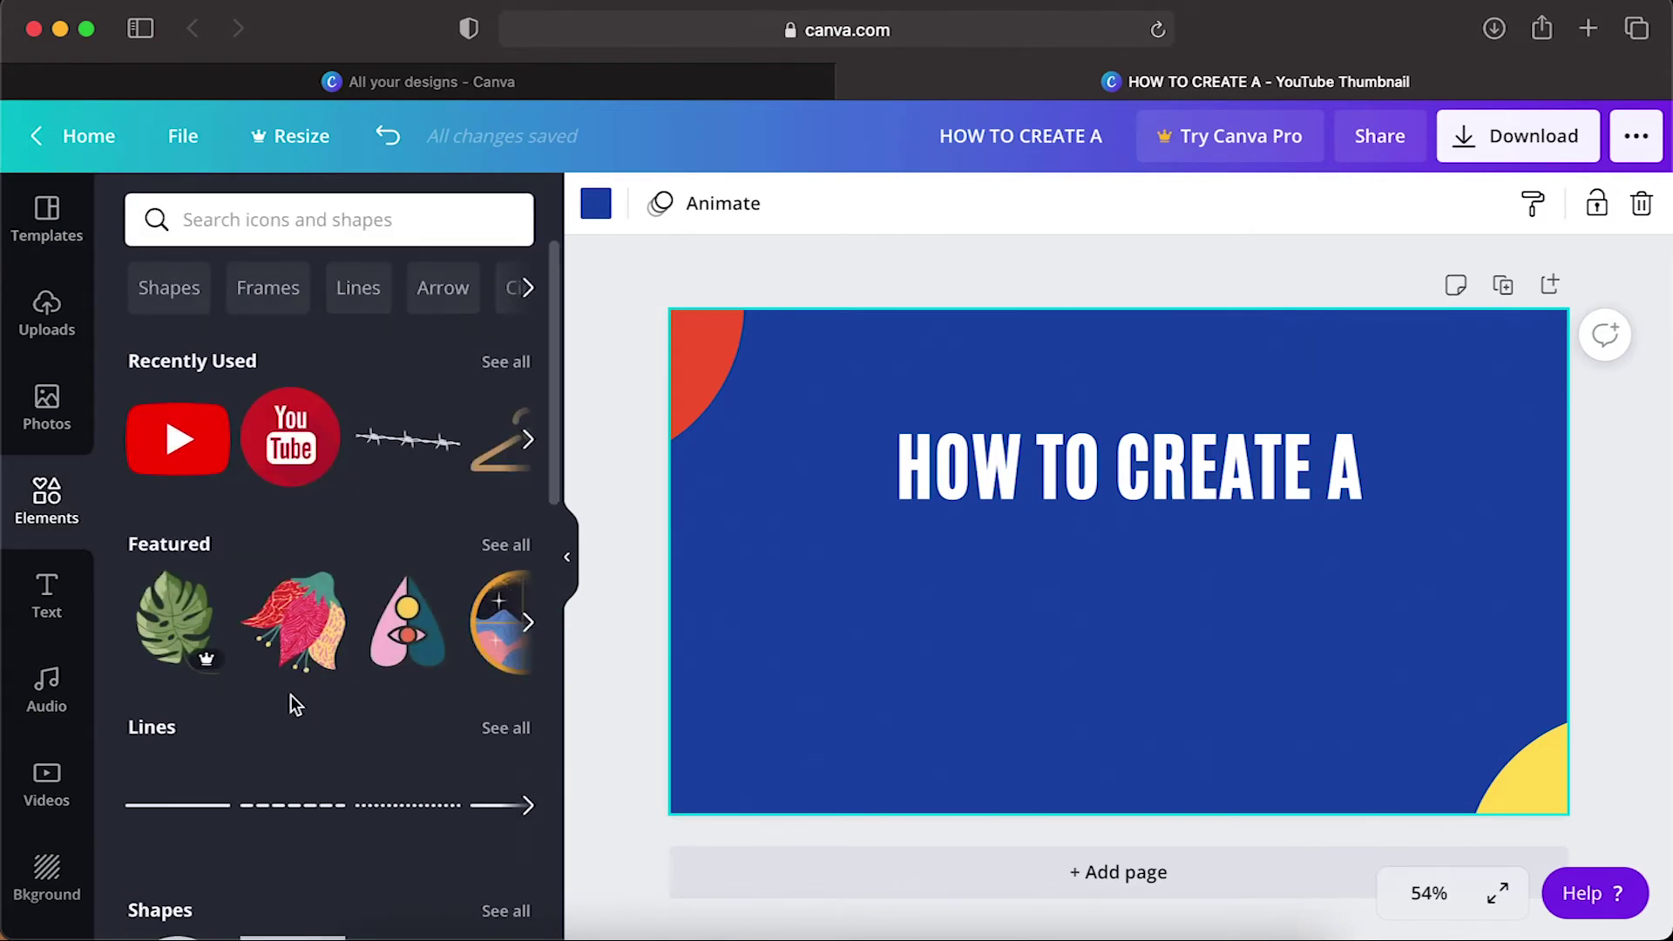
pyautogui.scroll(-4, 295, 694)
pyautogui.moveTo(295, 677); pyautogui.dragTo(978, 586)
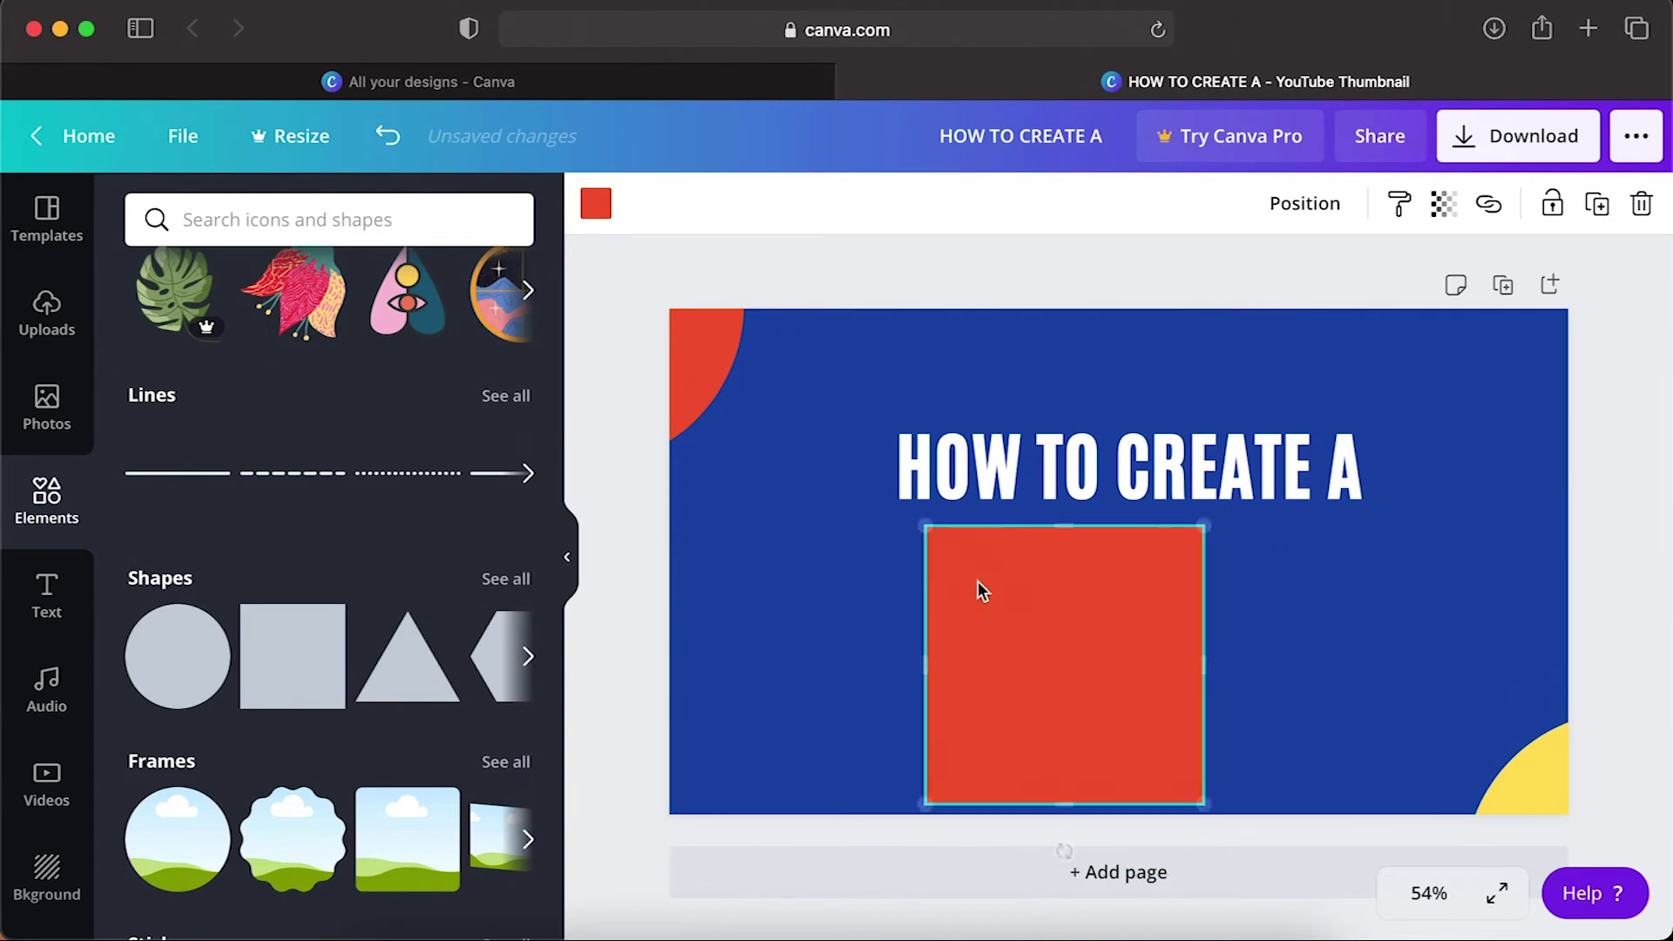
pyautogui.moveTo(1061, 749); pyautogui.dragTo(1060, 596)
pyautogui.moveTo(1196, 557); pyautogui.dragTo(1405, 562)
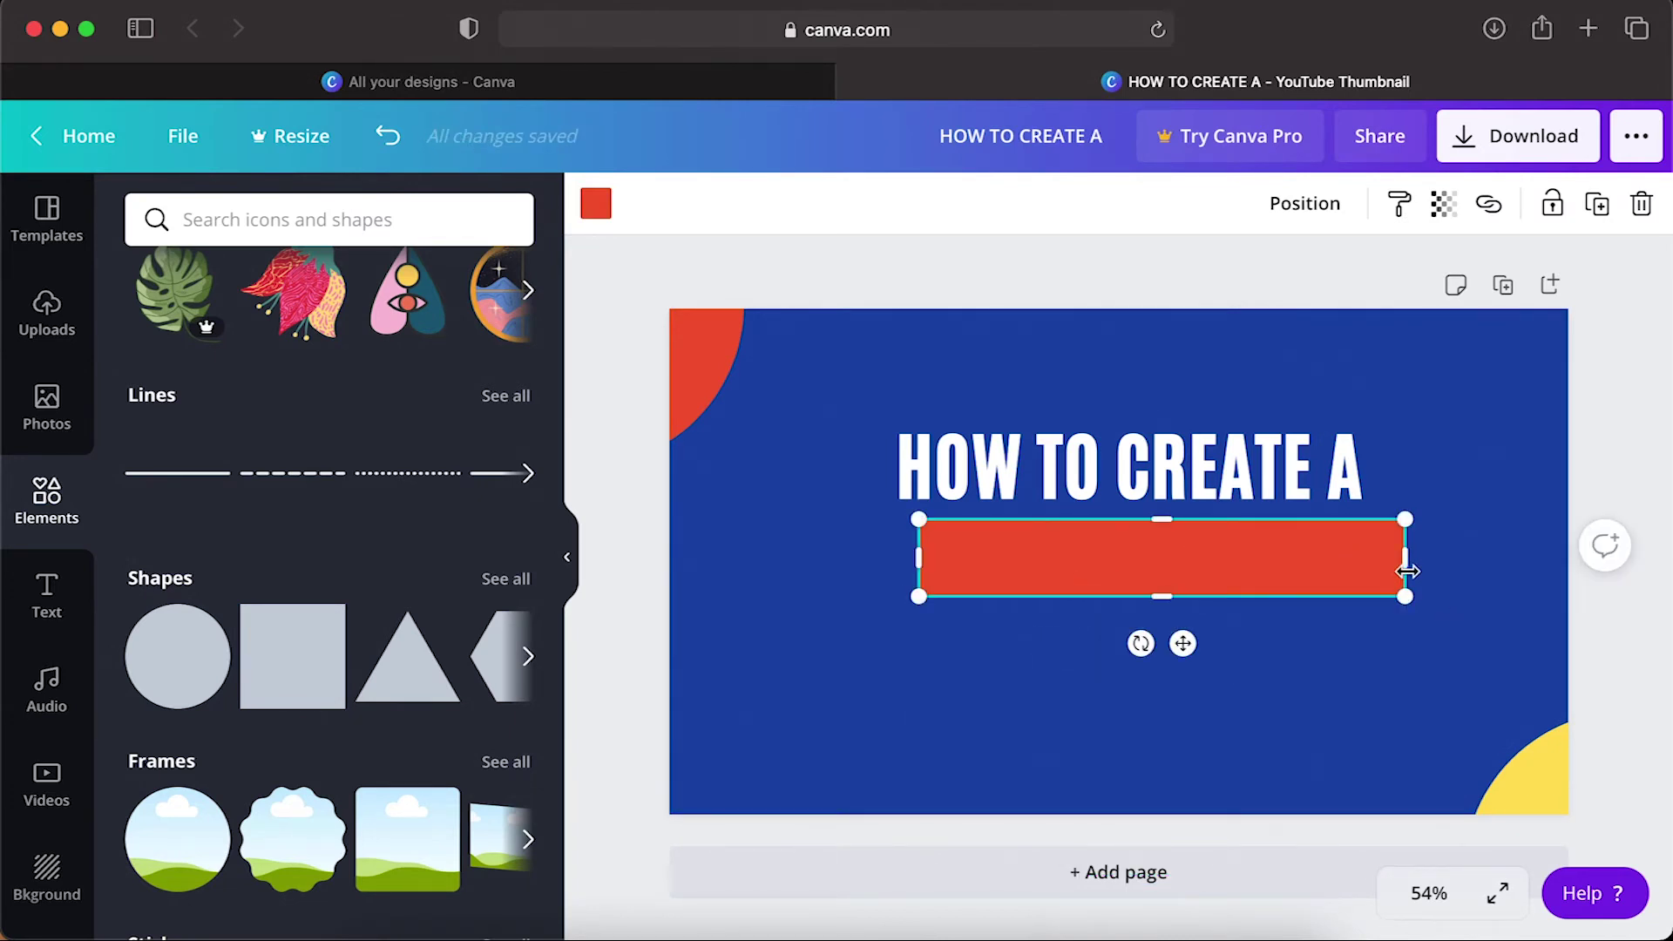
pyautogui.click(596, 207)
pyautogui.click(152, 582)
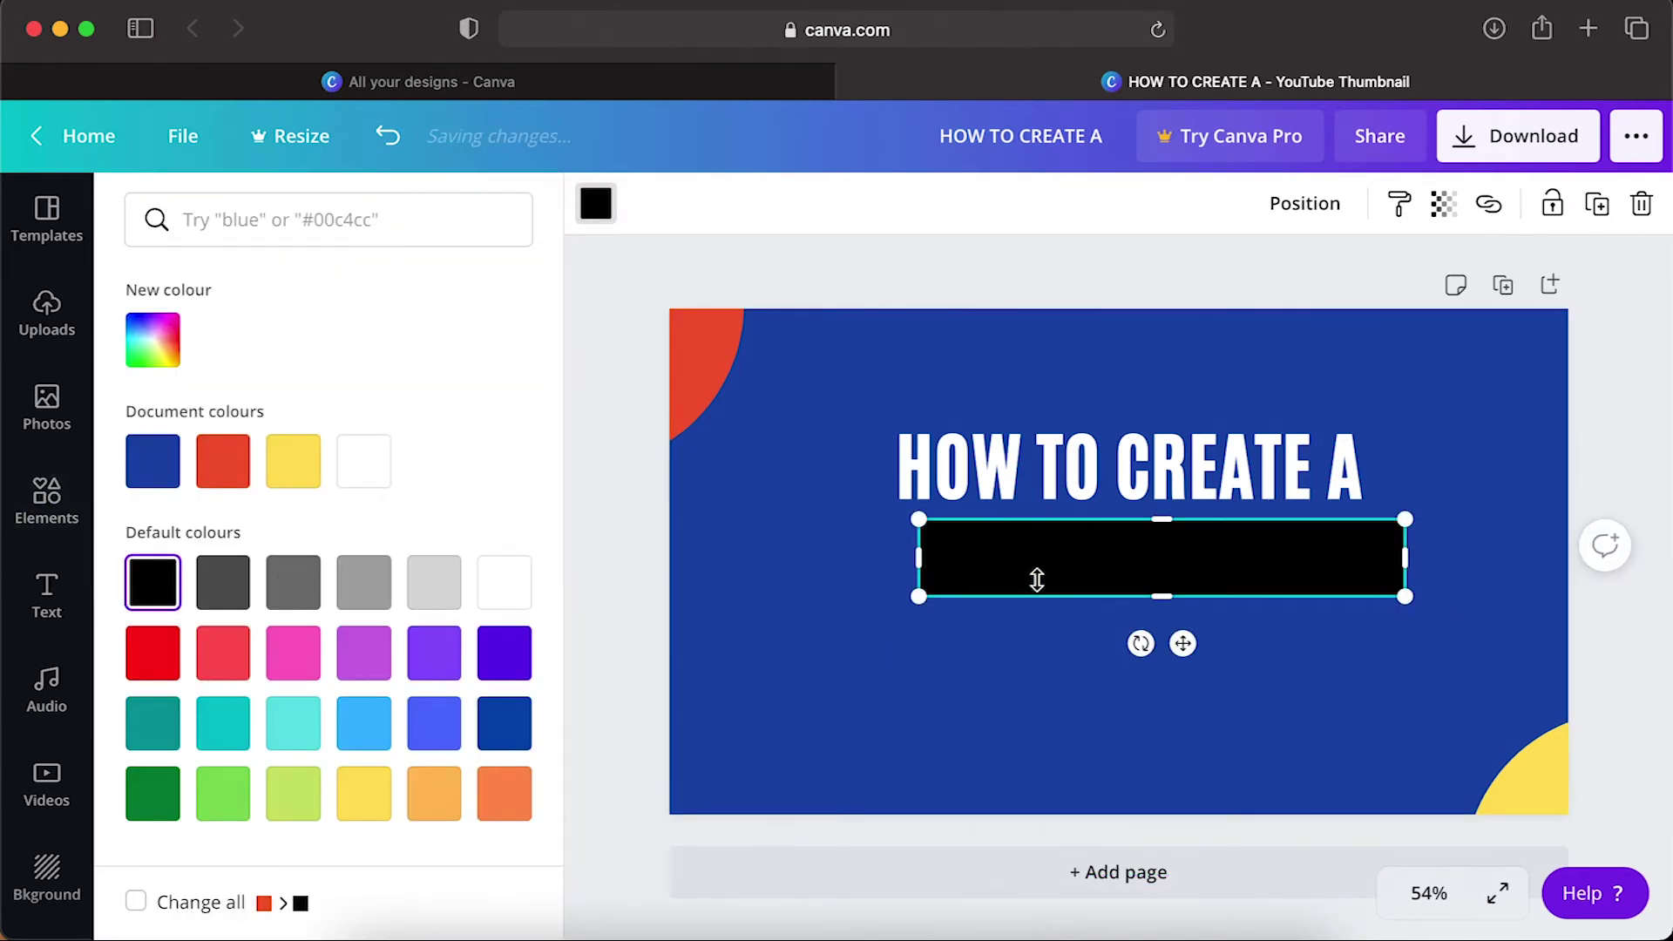
# Move the black bar onto the title and send it backwards behind the text
pyautogui.moveTo(1178, 649); pyautogui.dragTo(1141, 558)
pyautogui.click(1341, 214)
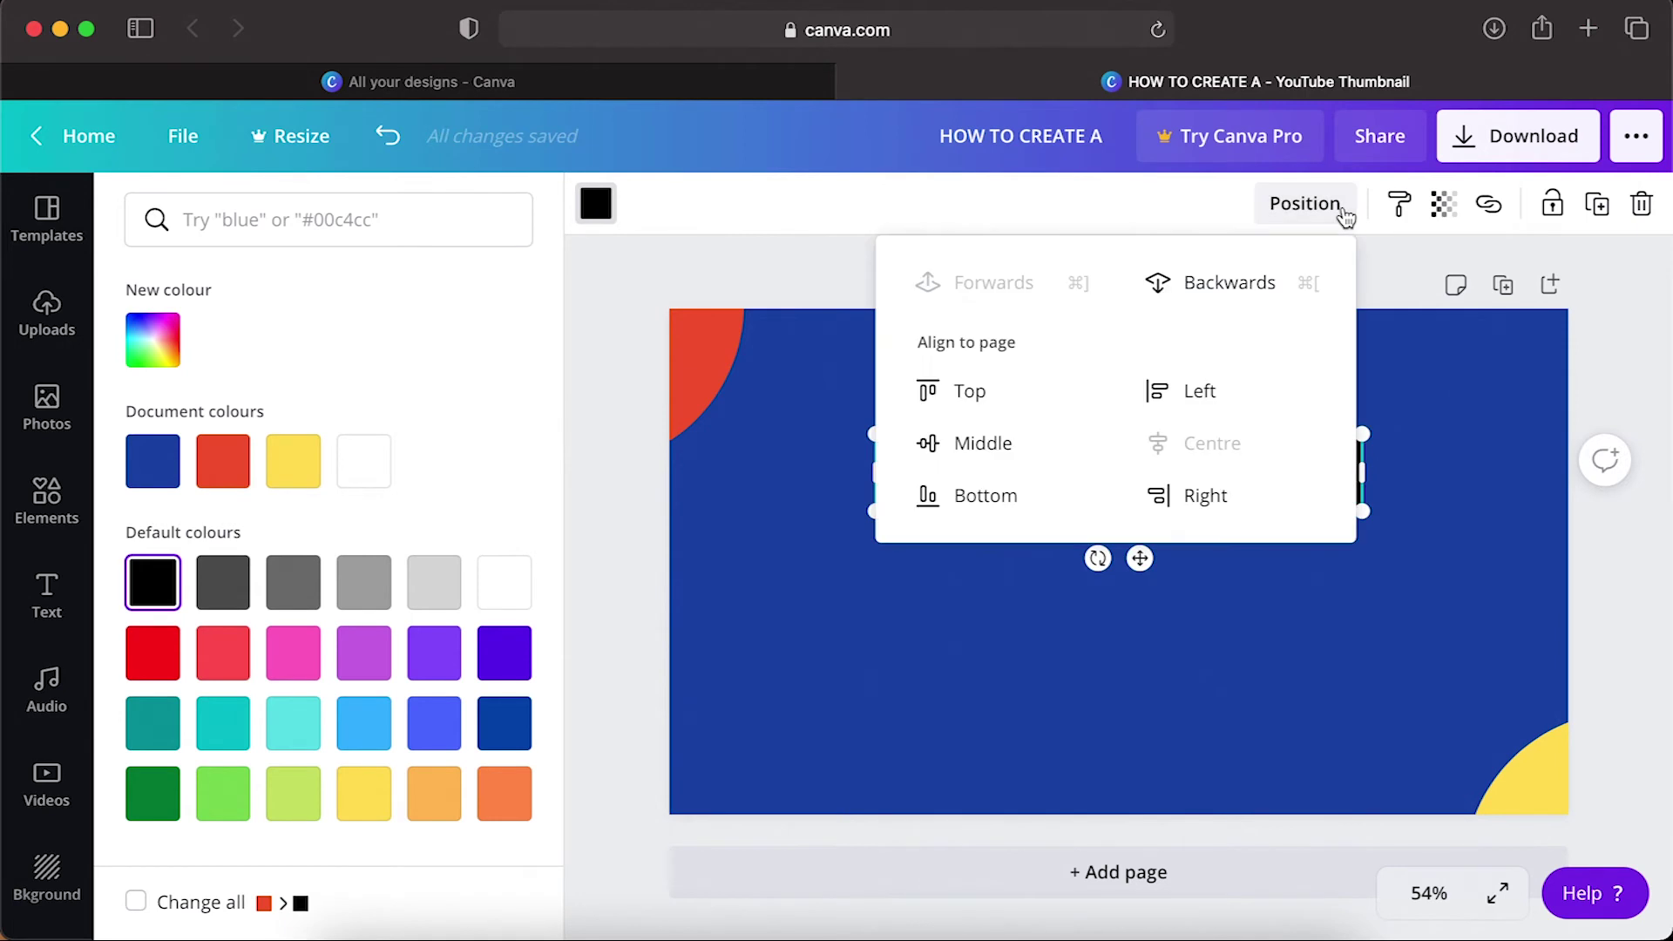
pyautogui.click(1241, 282)
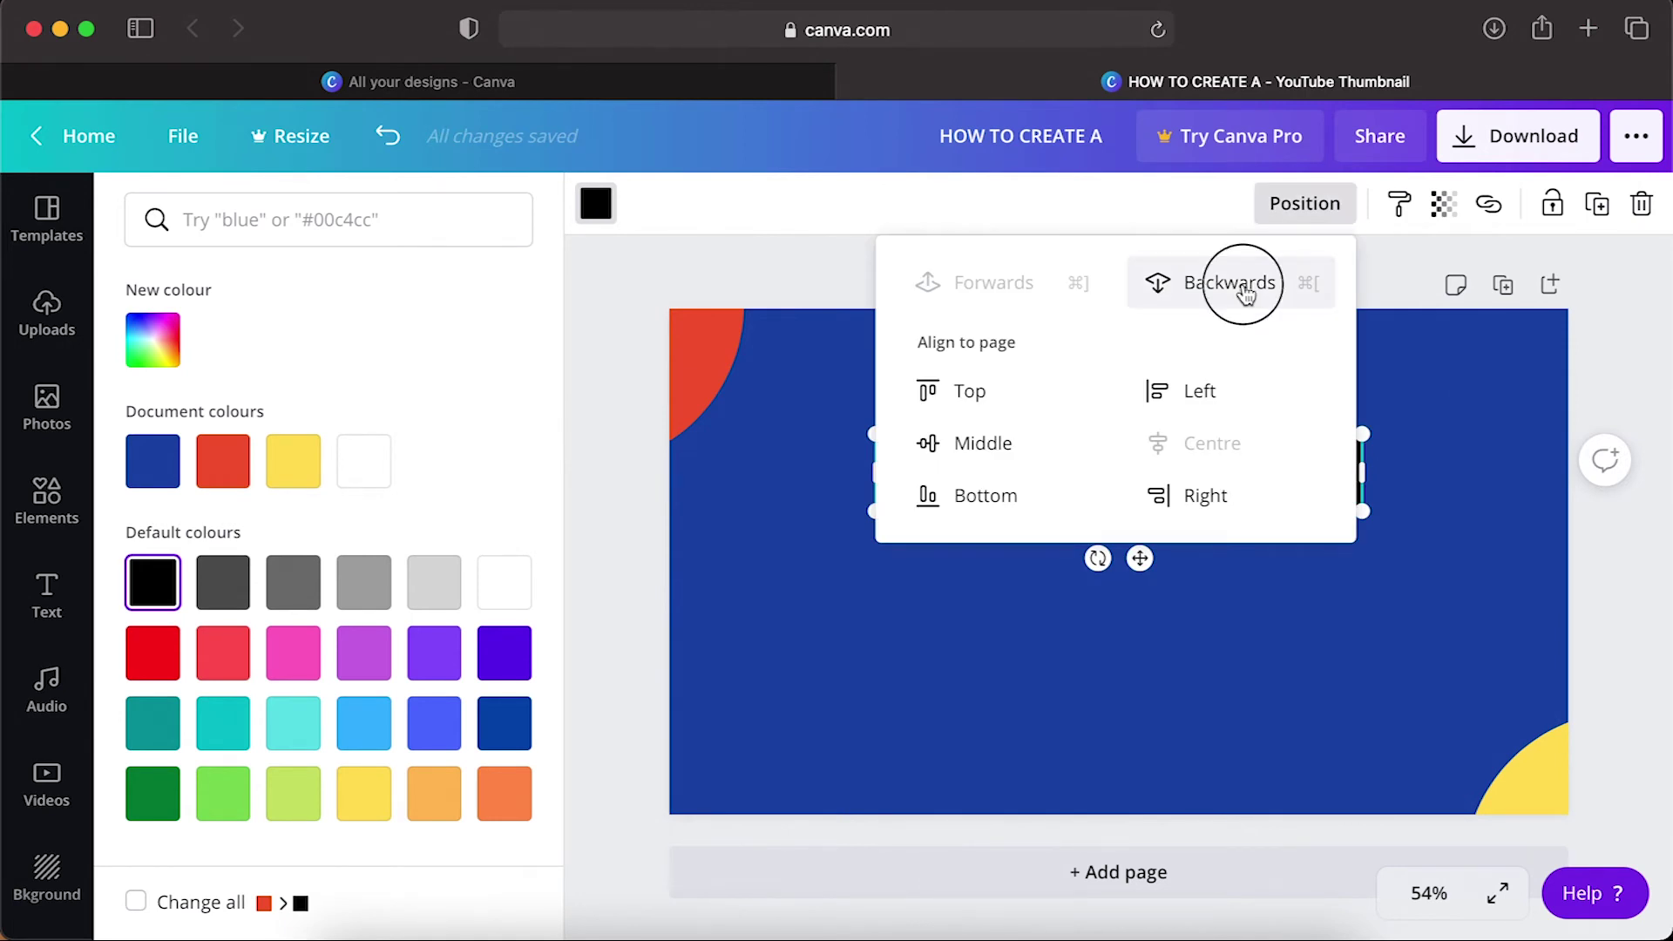
pyautogui.click(1471, 492)
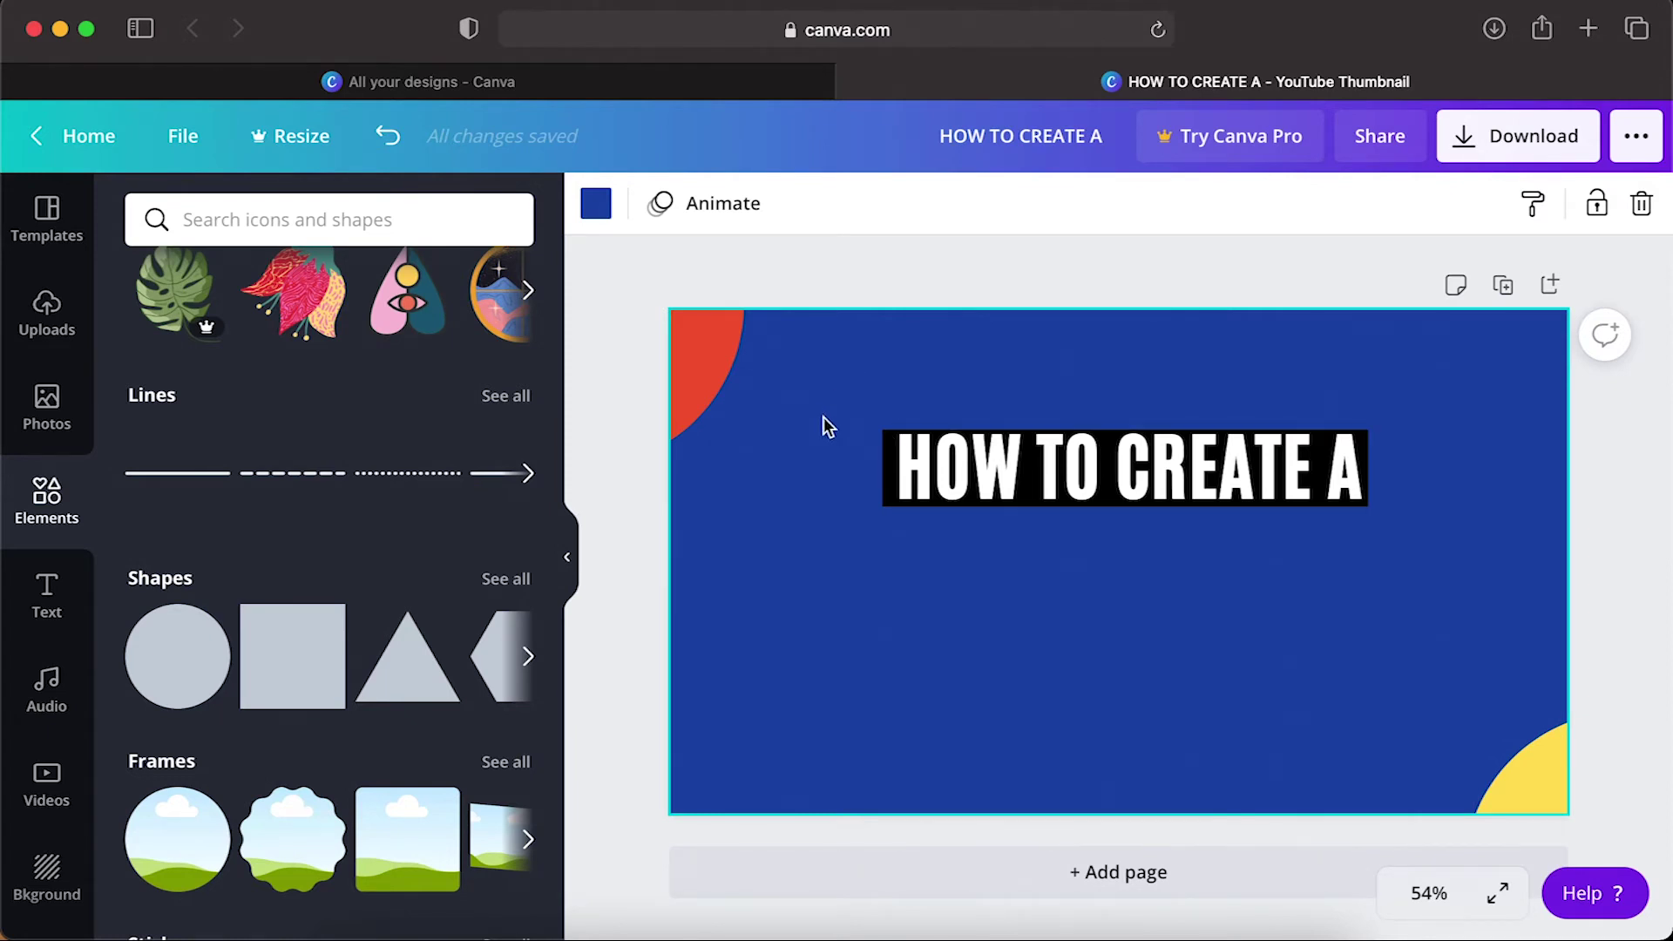
# Duplicate the title and its black bar, place the copy below and further left, and change its text to "YOUTUBE"
pyautogui.click(1484, 528)
pyautogui.press('super+d')
pyautogui.moveTo(1288, 489); pyautogui.dragTo(1171, 547)
pyautogui.doubleClick(1172, 546)
pyautogui.write('YOUTUBE')
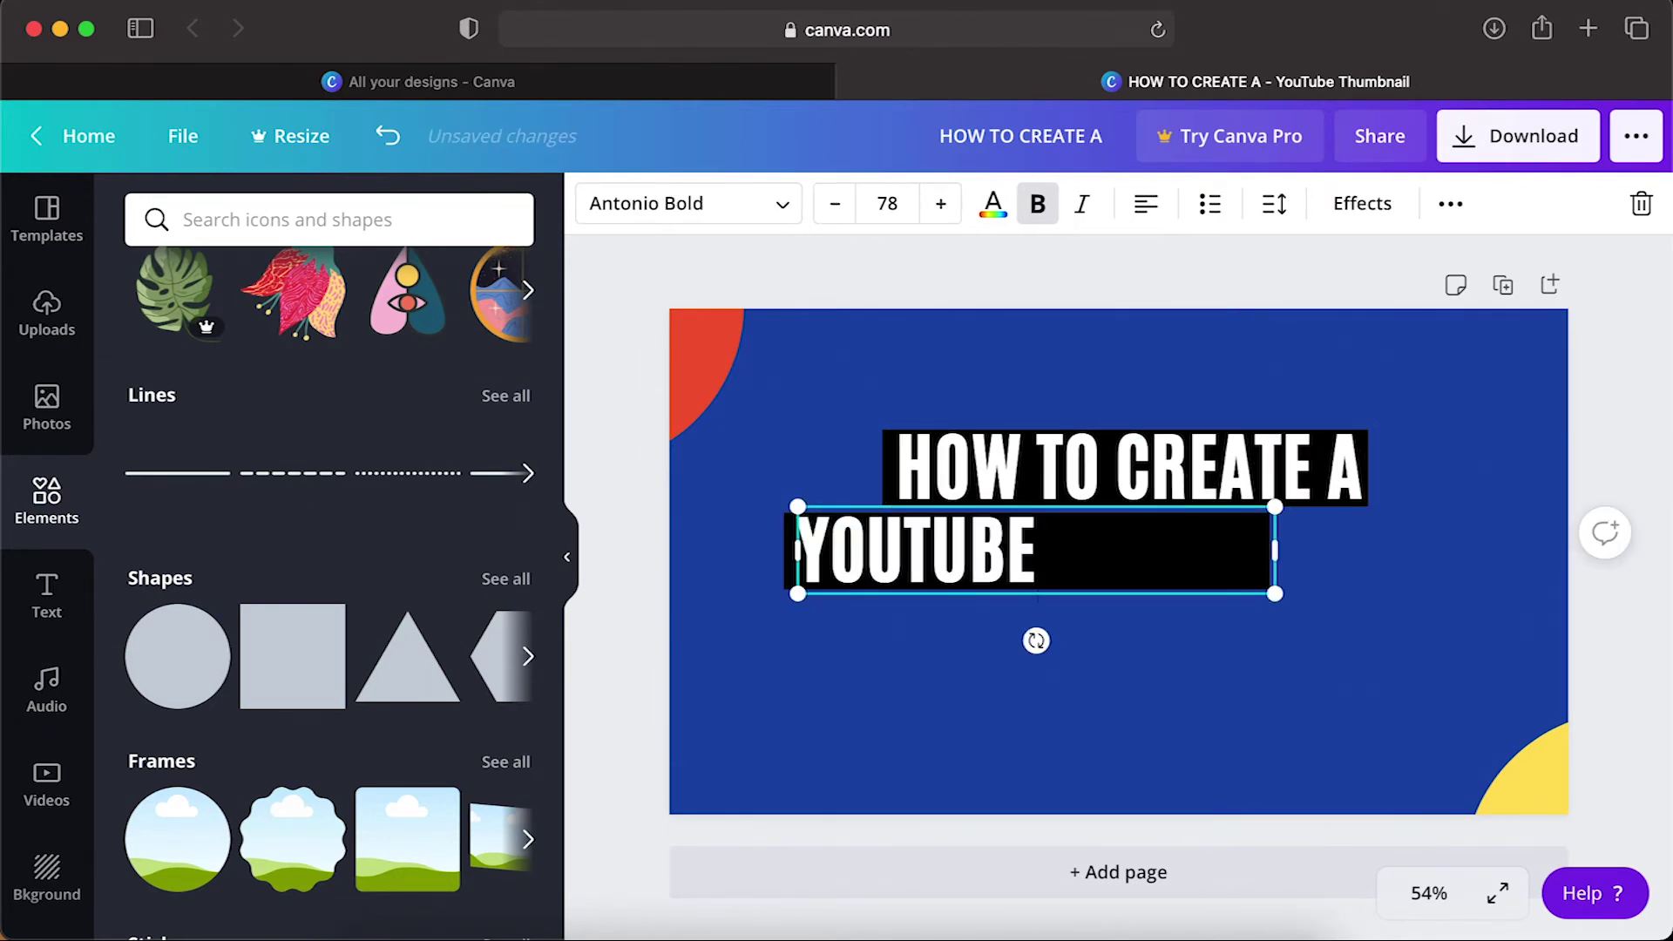
# Enlarge the "YOUTUBE" text to size 108, resize its bar to fit around the word, and colour the bar red
pyautogui.press('super+shift+period')
pyautogui.moveTo(1275, 568); pyautogui.dragTo(1143, 553)
pyautogui.click(1213, 555)
pyautogui.moveTo(962, 589); pyautogui.dragTo(963, 627)
pyautogui.click(595, 205)
pyautogui.click(162, 651)
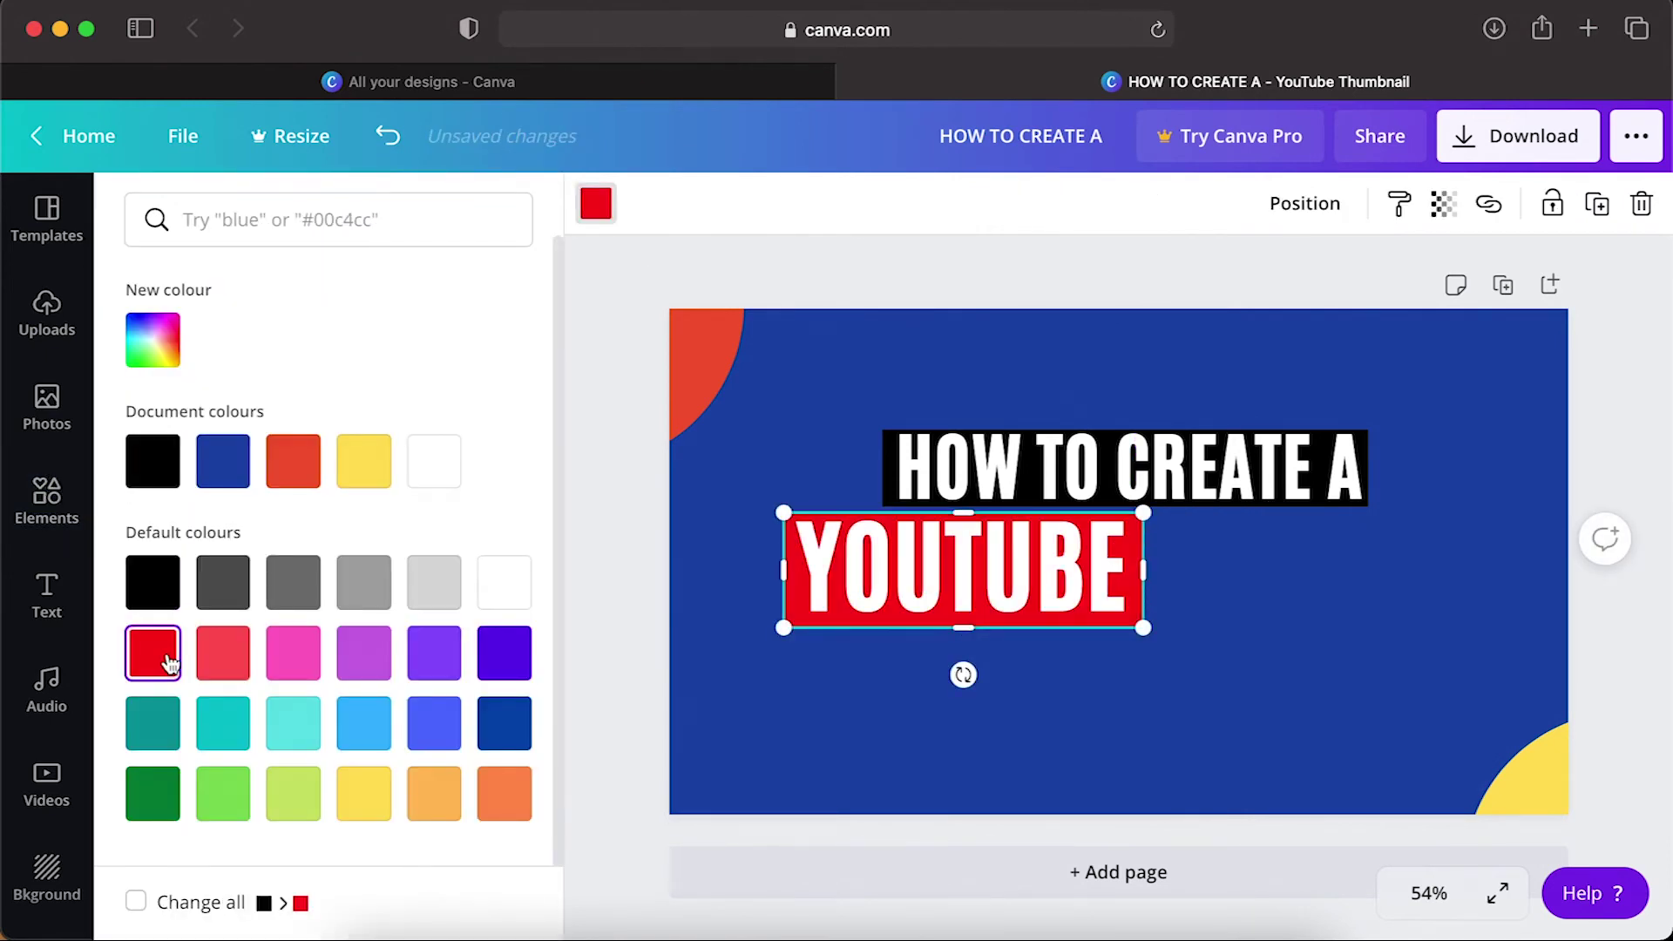
# Copy the "YOUTUBE" text and red bar to the right of the original and change the copied text to "CHANNEL"
pyautogui.moveTo(1314, 588)
pyautogui.mouseDown()
pyautogui.moveTo(922, 586)
pyautogui.moveTo(1321, 571)
pyautogui.mouseUp()
pyautogui.press('super+c')
pyautogui.press('super+v')
pyautogui.doubleClick(1321, 571)
pyautogui.write('CHANNEL')
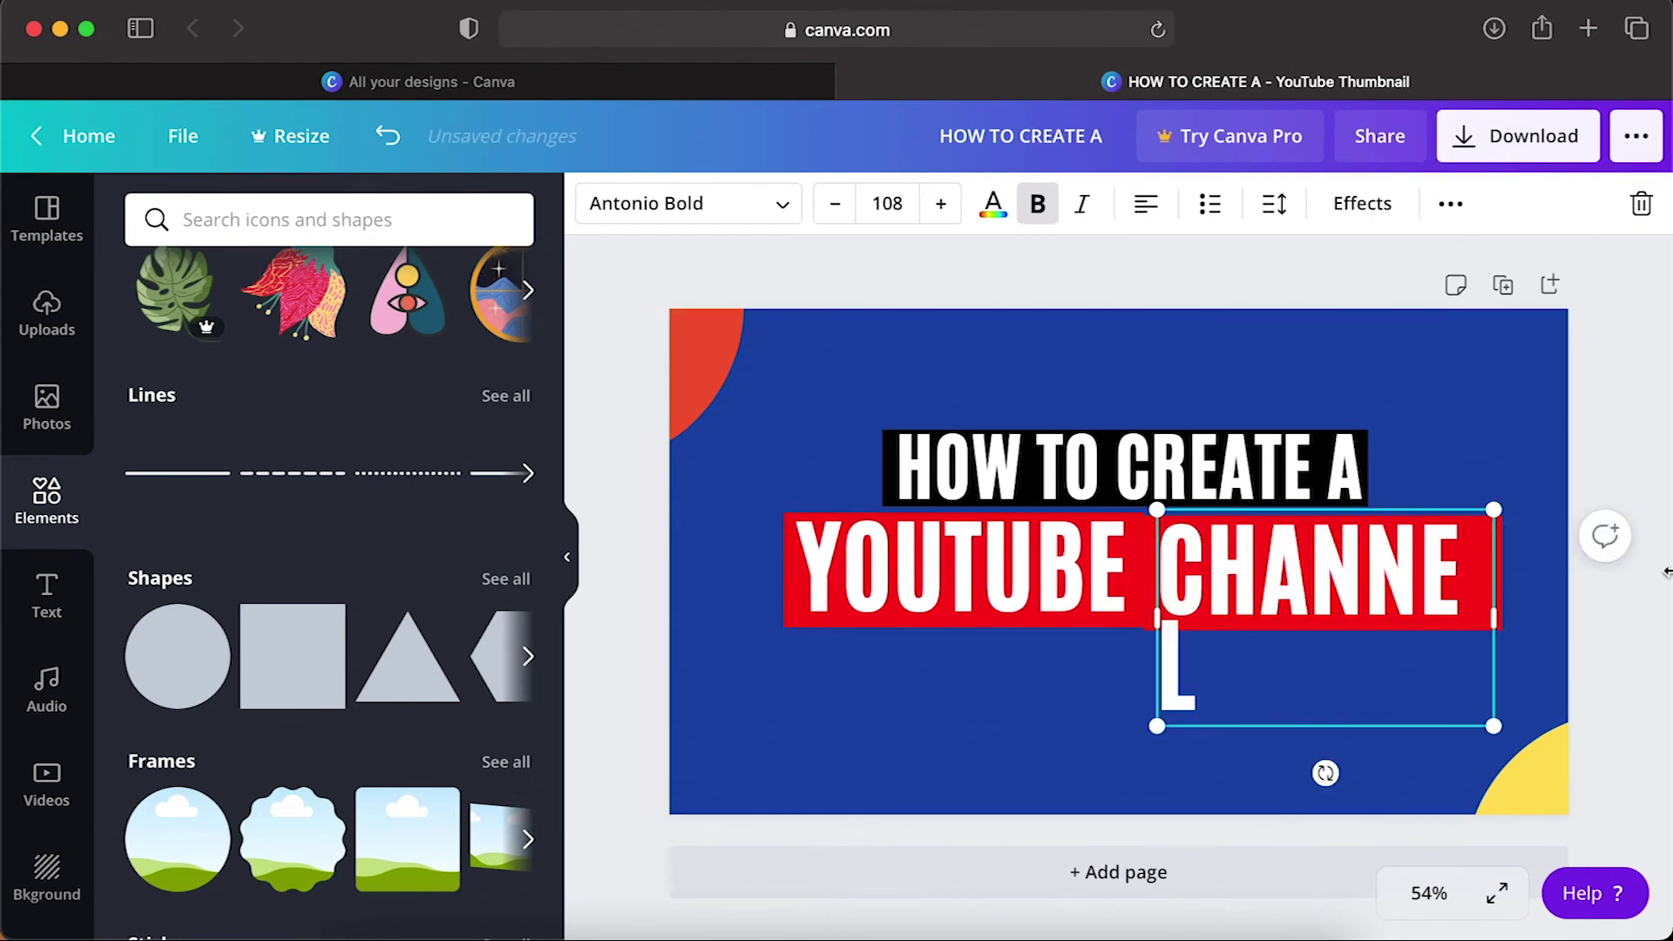
# Widen the "CHANNEL" text box to fit the word on one line and colour its bar dark blue
pyautogui.moveTo(1493, 619); pyautogui.dragTo(1524, 616)
pyautogui.click(1481, 622)
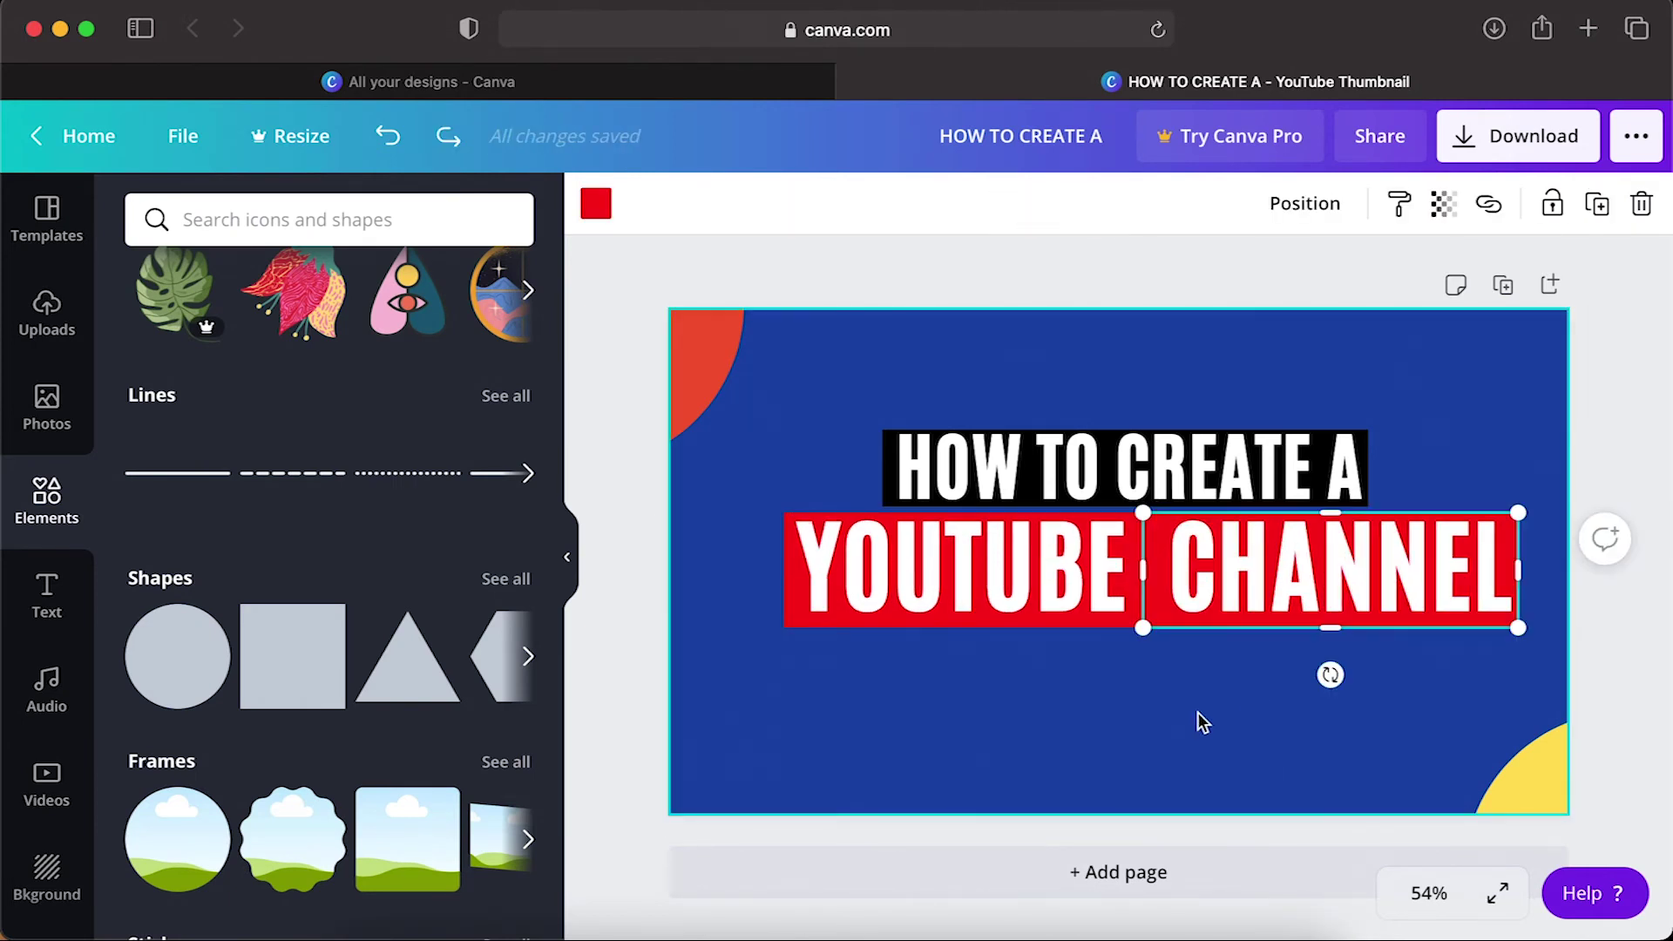
pyautogui.click(596, 209)
pyautogui.click(504, 793)
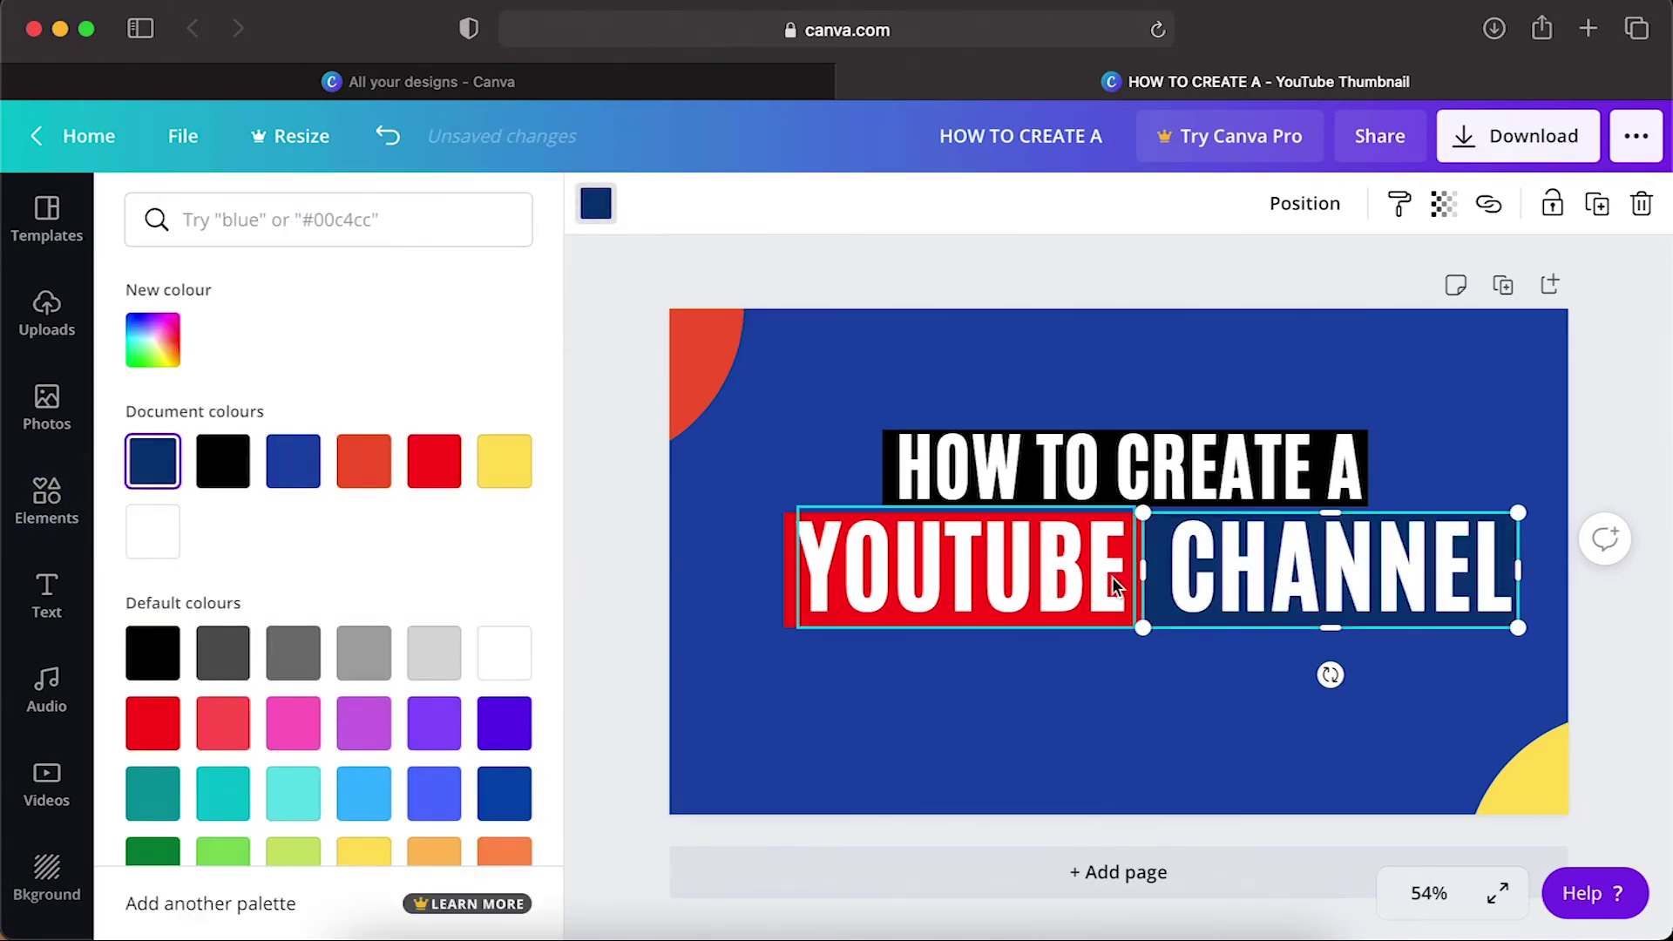
# Centre the three text blocks on the canvas and restyle them in italics over larger bars, with the lower words as "YouTube" and "Channel"
pyautogui.moveTo(758, 400); pyautogui.dragTo(1534, 694)
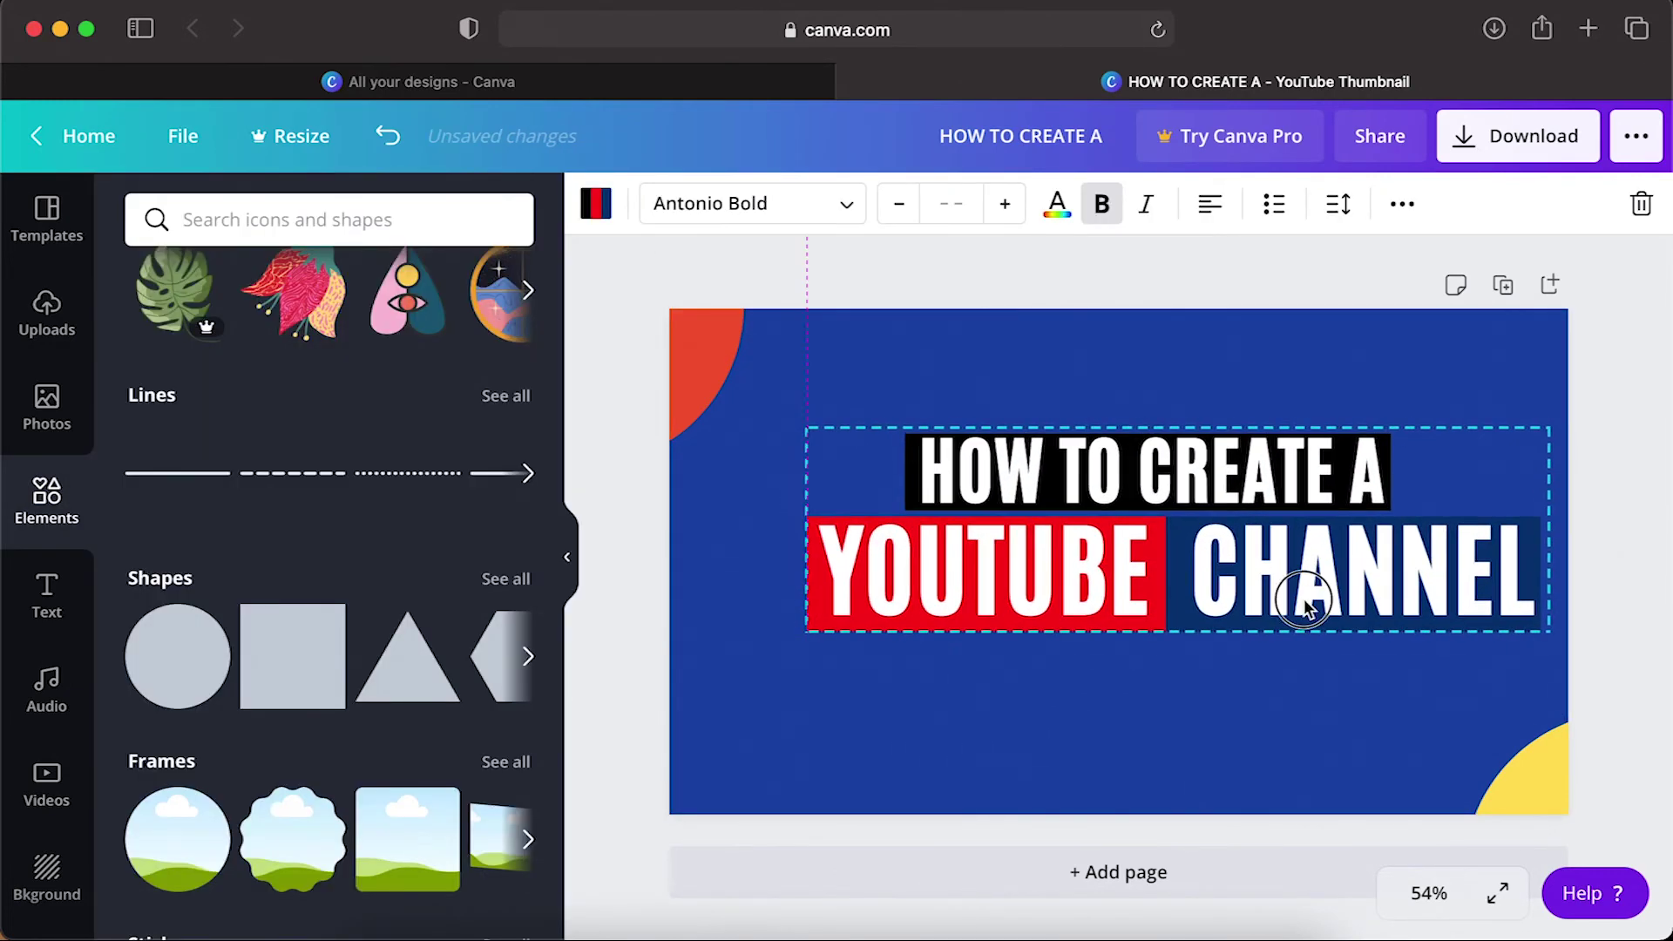
pyautogui.hotkey('ctrl', 'g')
pyautogui.click(1258, 777)
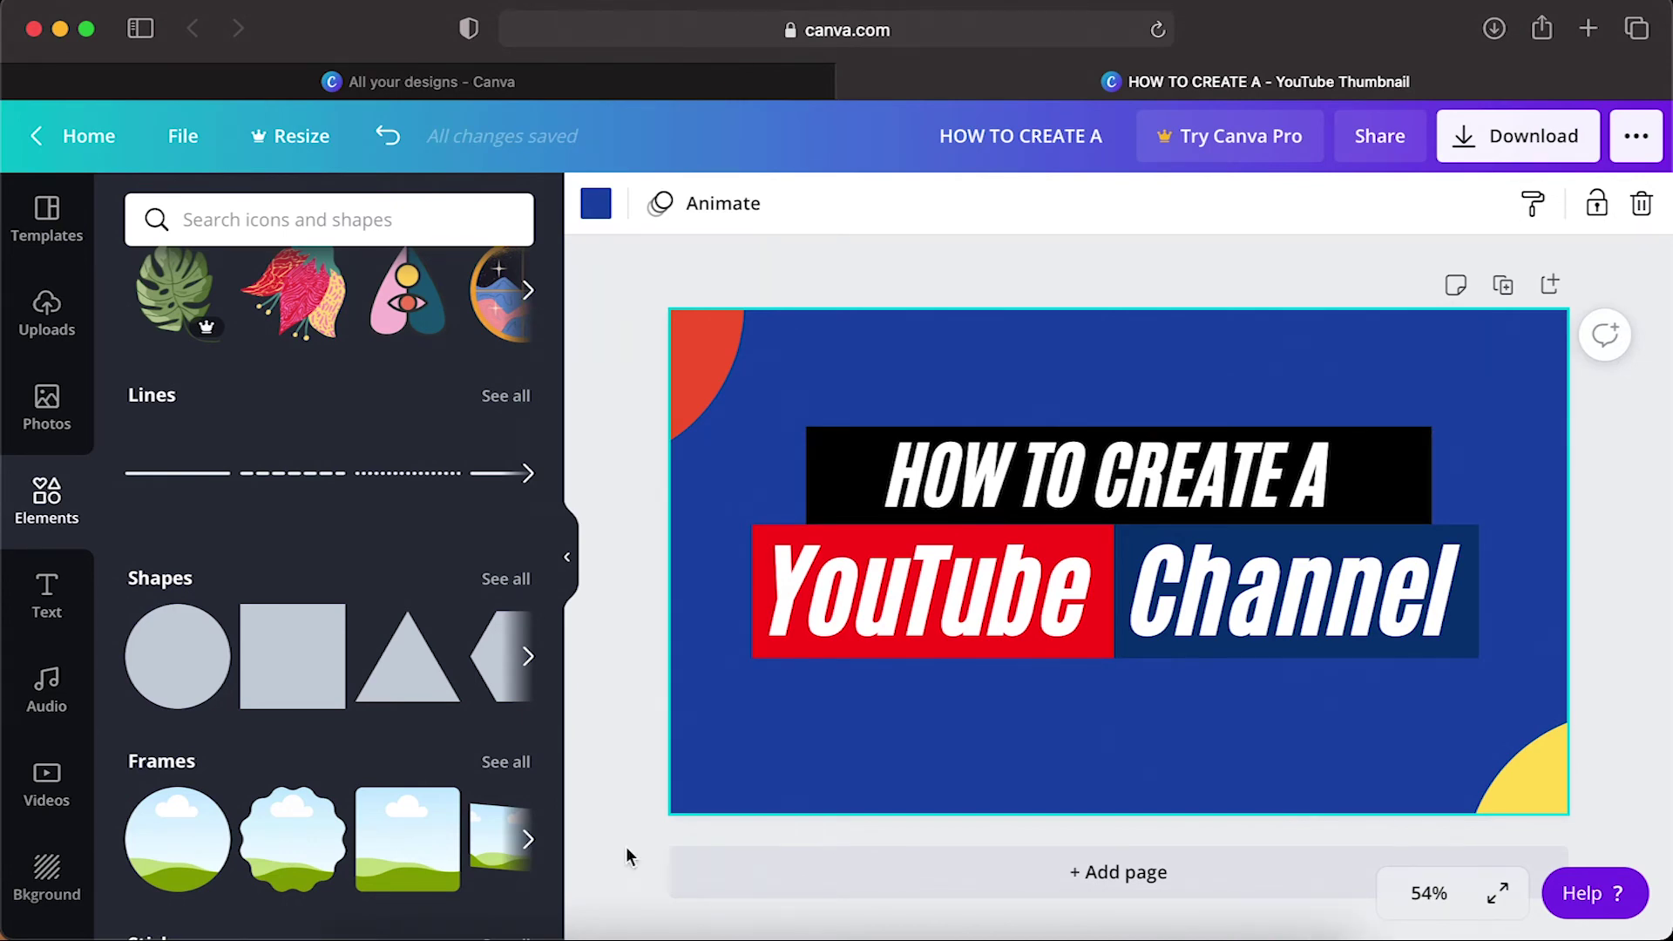
# Search the elements for "line" and add the tapered dotted line below the "YouTube Channel" text
pyautogui.click(331, 220)
pyautogui.write('line')
pyautogui.press('Return')
pyautogui.scroll(-10, 399, 678)
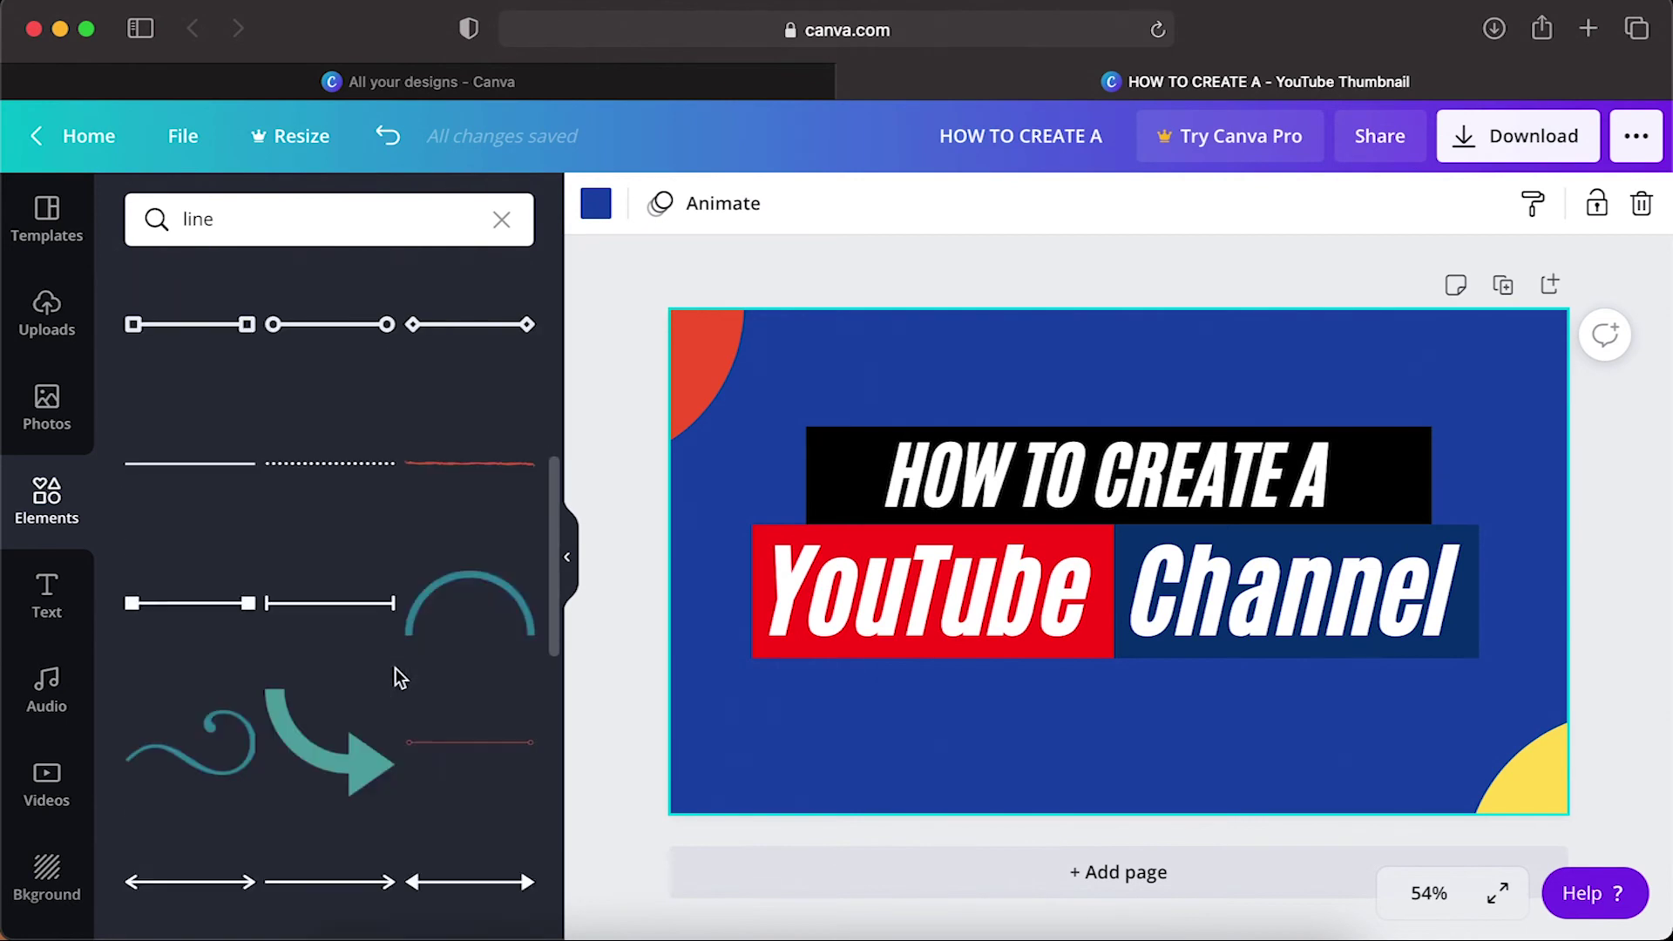
pyautogui.scroll(-5, 399, 677)
pyautogui.moveTo(328, 623); pyautogui.dragTo(1128, 708)
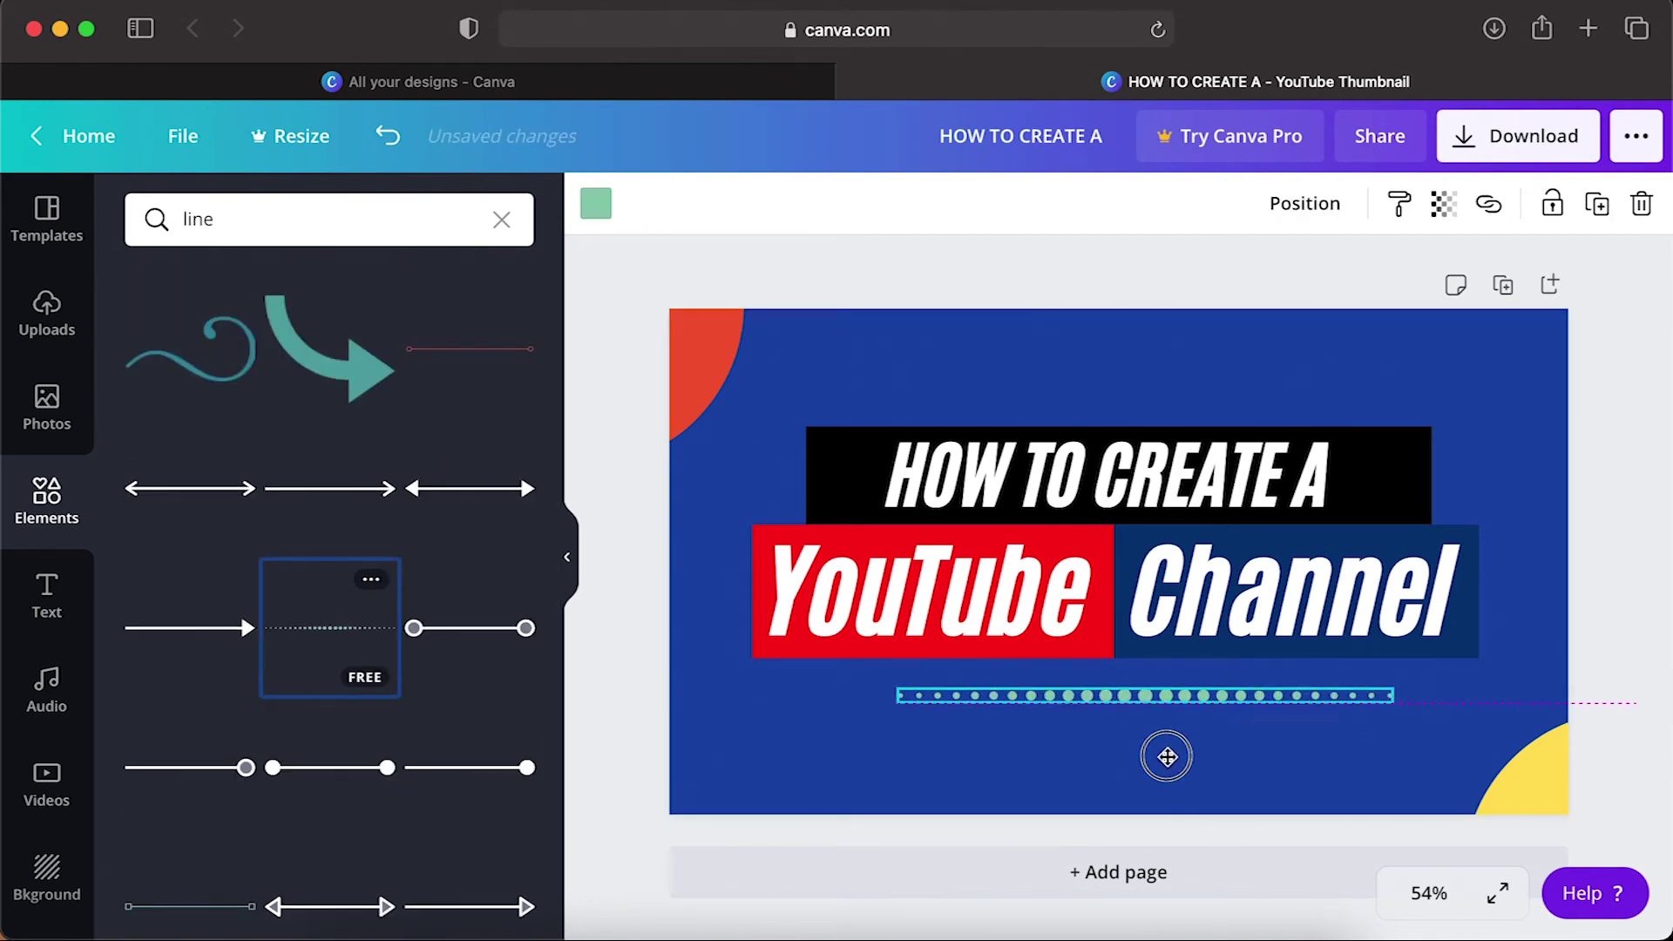
# Recolour the dotted line below the title white
pyautogui.click(595, 203)
pyautogui.click(227, 530)
pyautogui.click(904, 765)
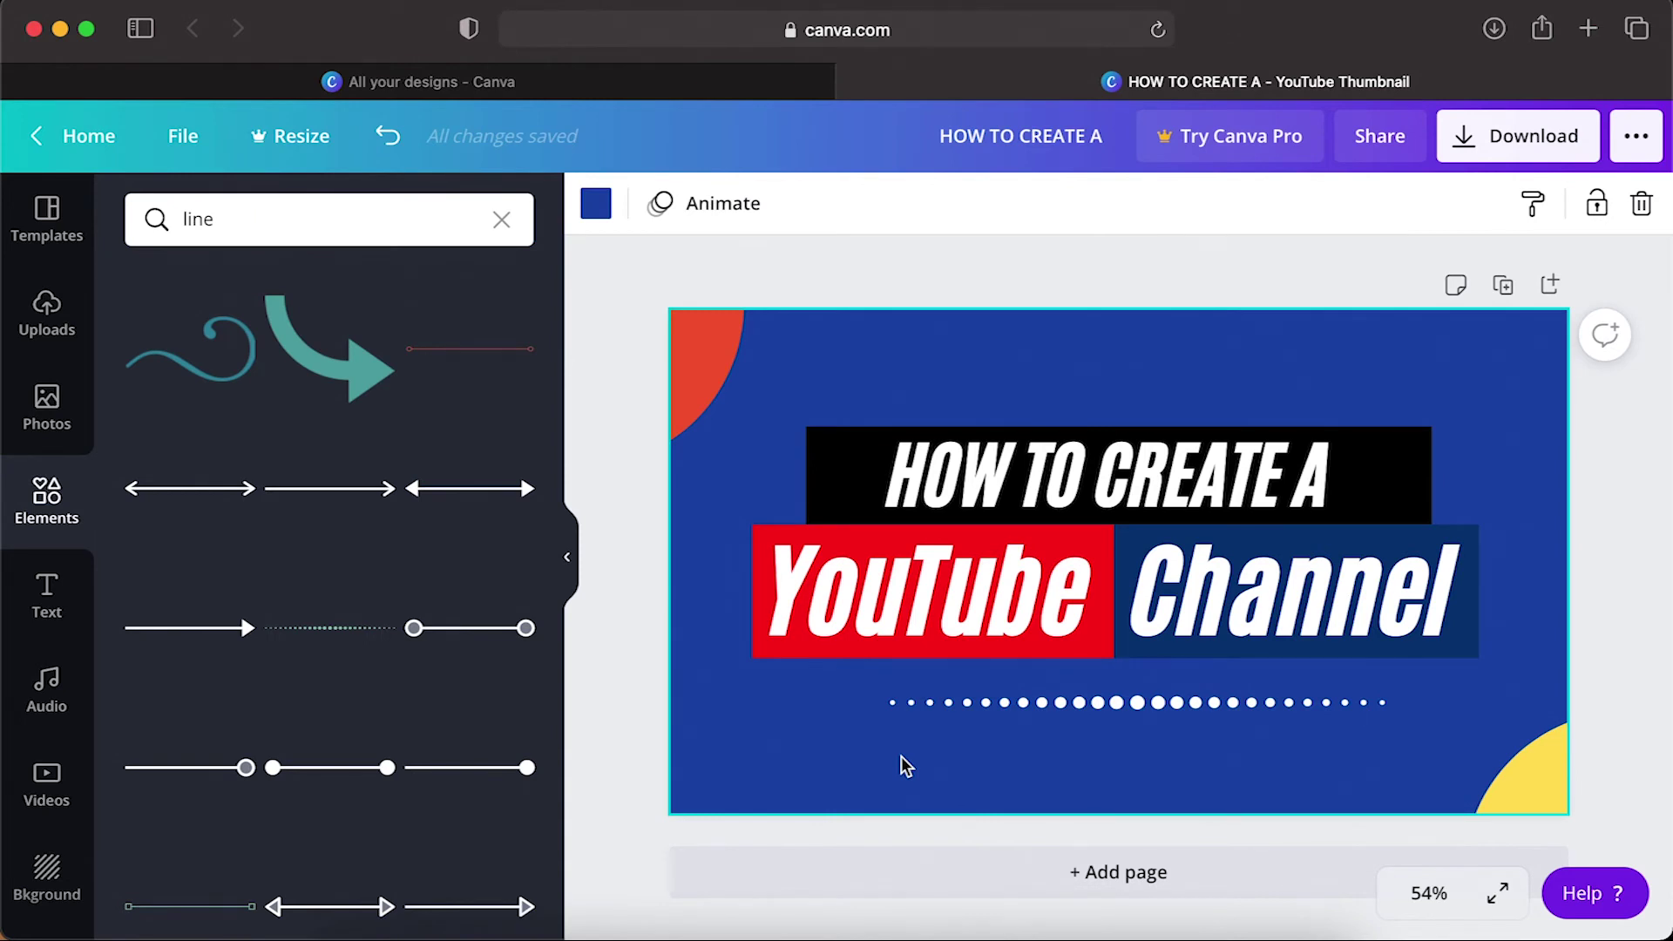
# Set the canvas zoom to 25% to check how the thumbnail reads at a small size
pyautogui.click(1444, 901)
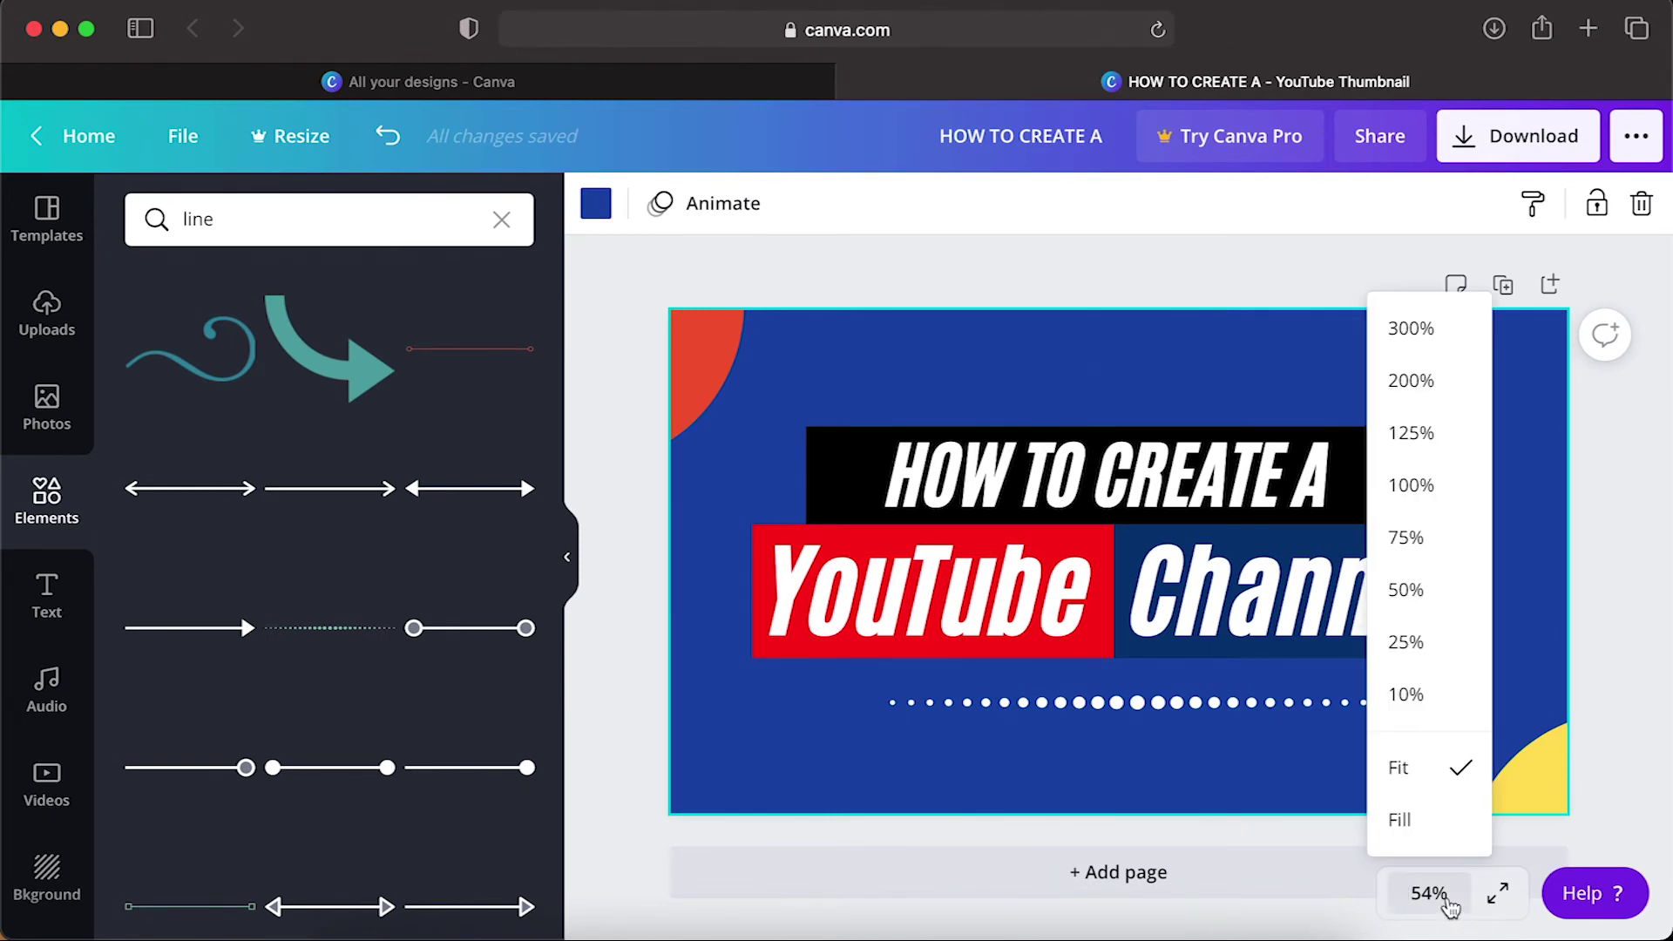
pyautogui.click(1422, 644)
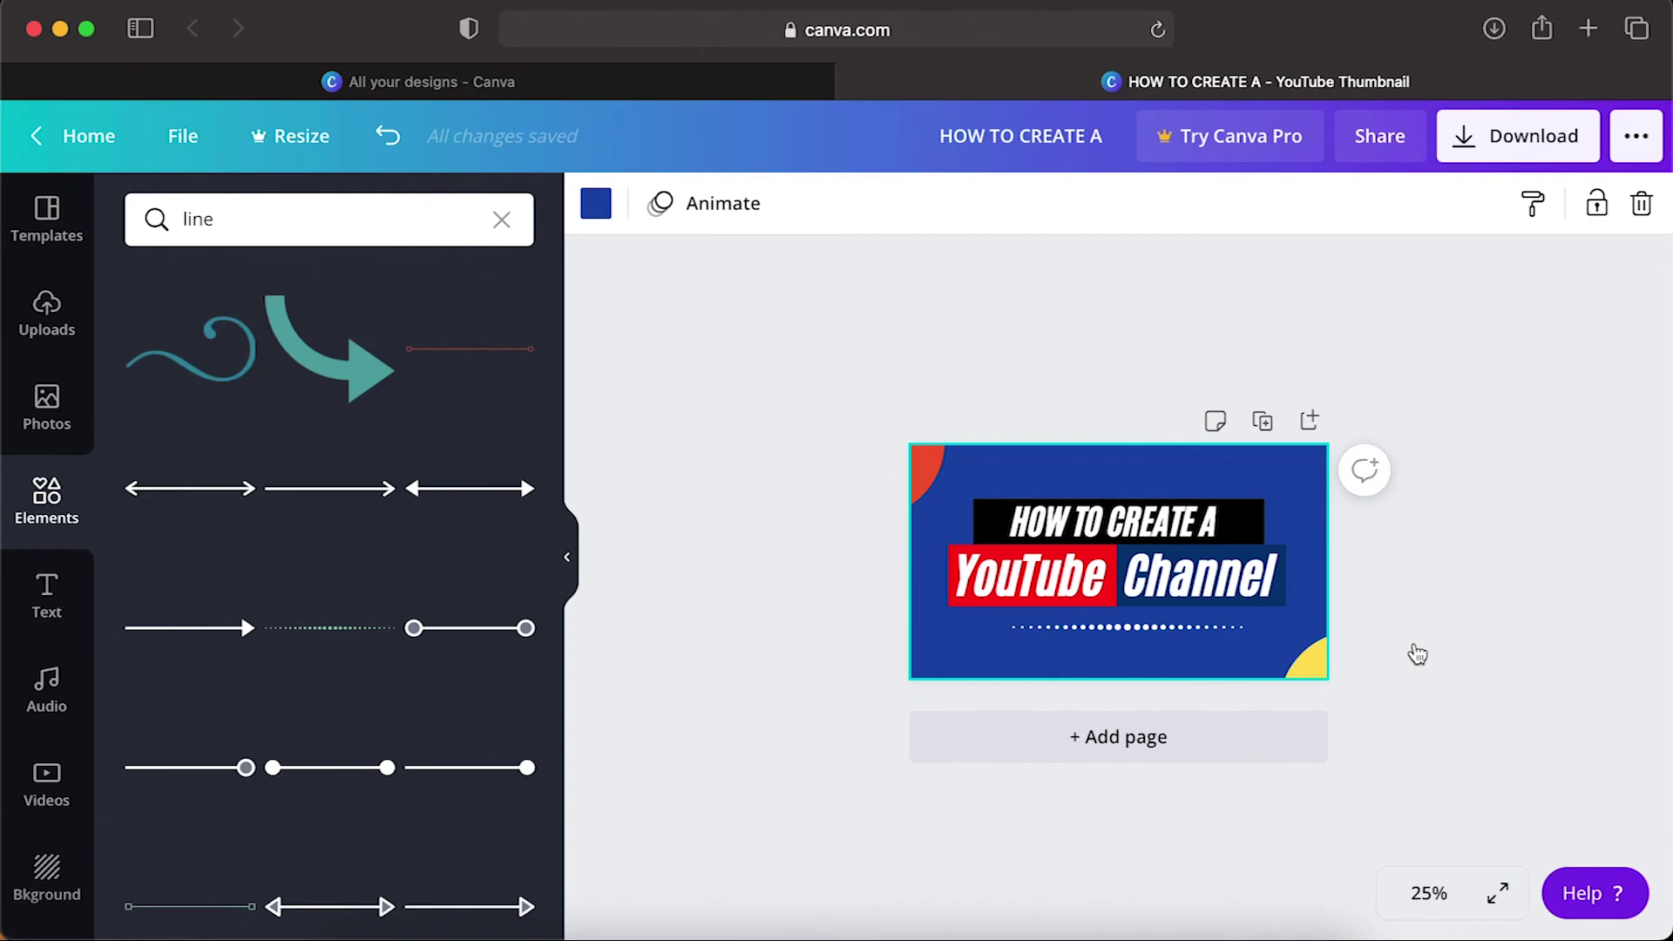